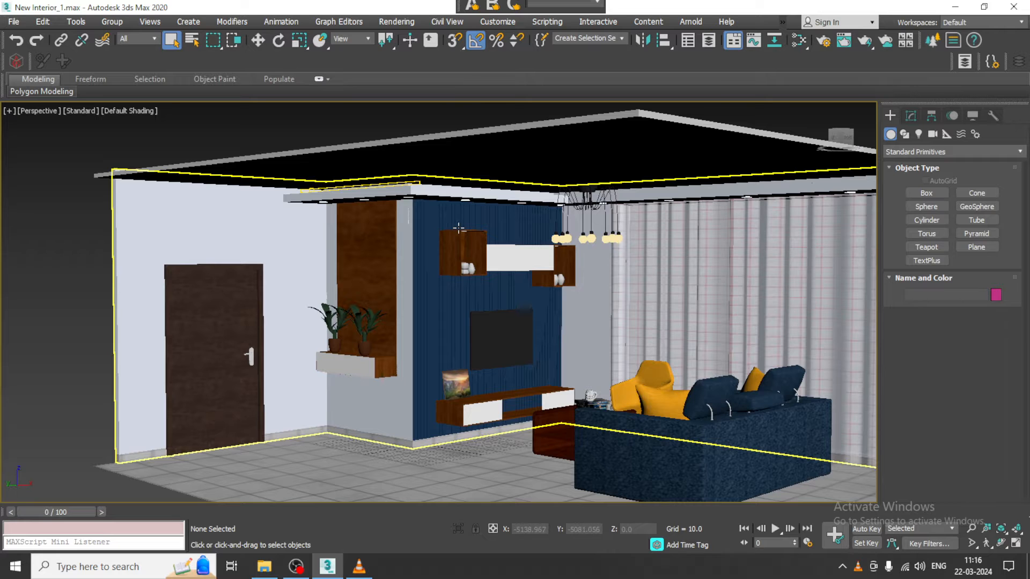
# Step: View the reference image Modernn.jpg from the Interior folder, and minimize its window
pyautogui.keyDown('alt'); pyautogui.moveTo(501, 256); pyautogui.dragTo(494, 255, button='middle'); pyautogui.keyUp('alt')
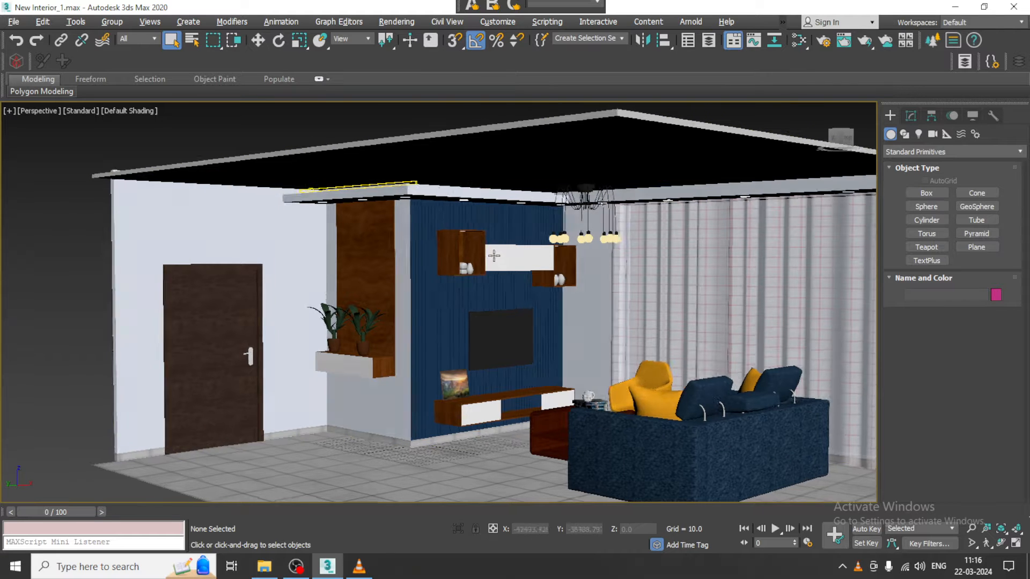
pyautogui.scroll(5, 493, 255)
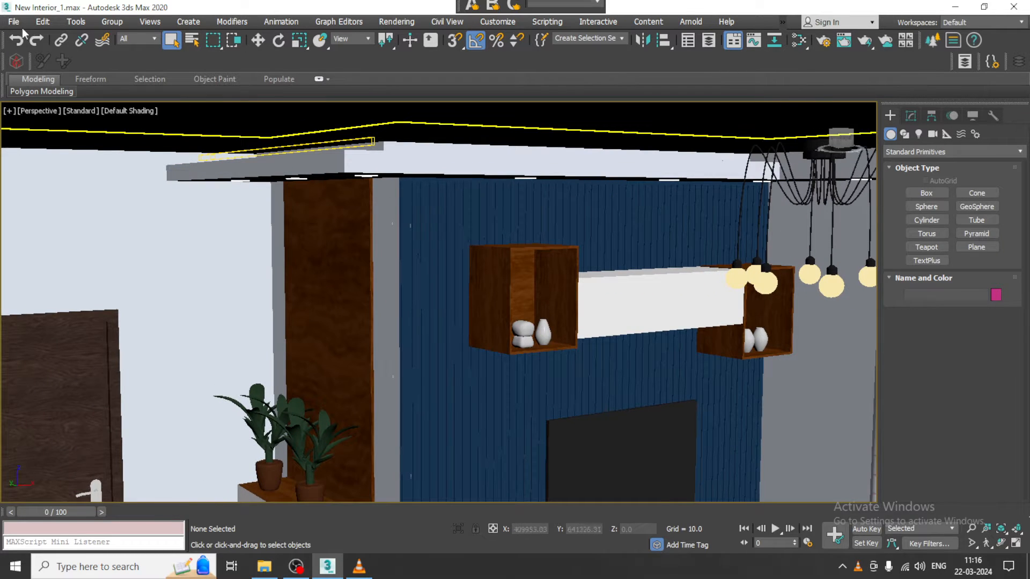
pyautogui.scroll(-5, 515, 239)
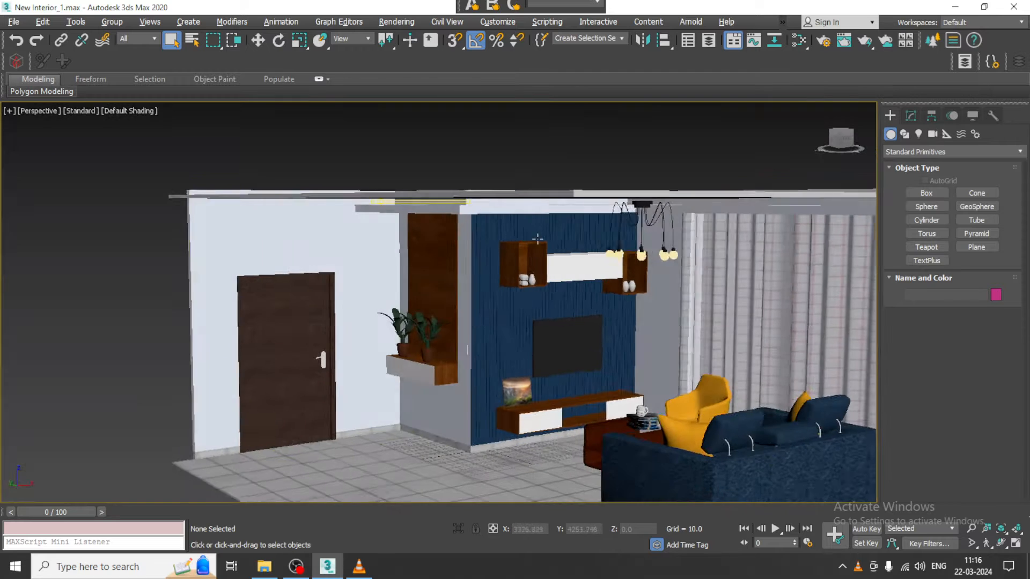
pyautogui.keyDown('alt'); pyautogui.moveTo(507, 239); pyautogui.dragTo(528, 219, button='middle'); pyautogui.keyUp('alt')
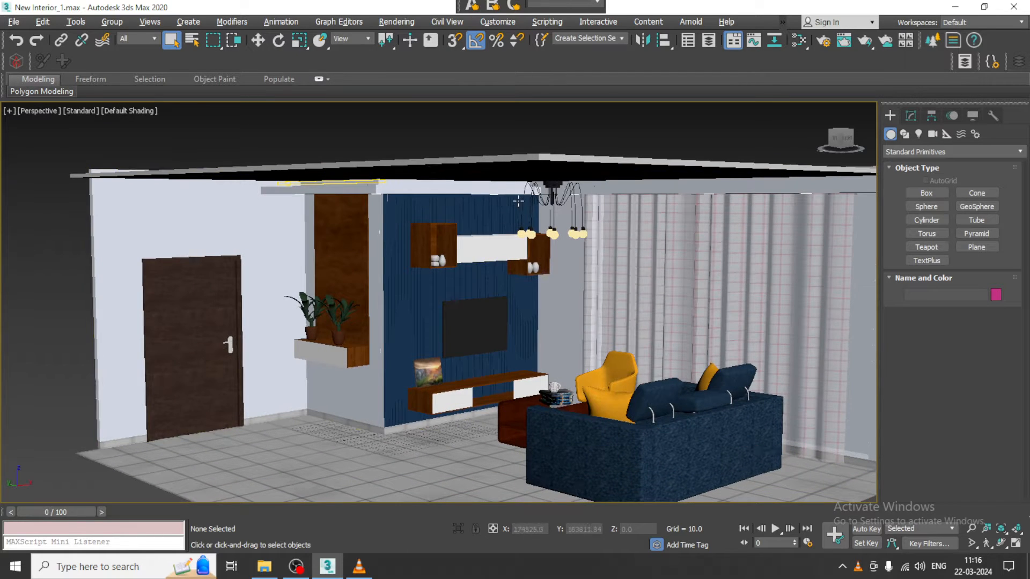
pyautogui.click(934, 194)
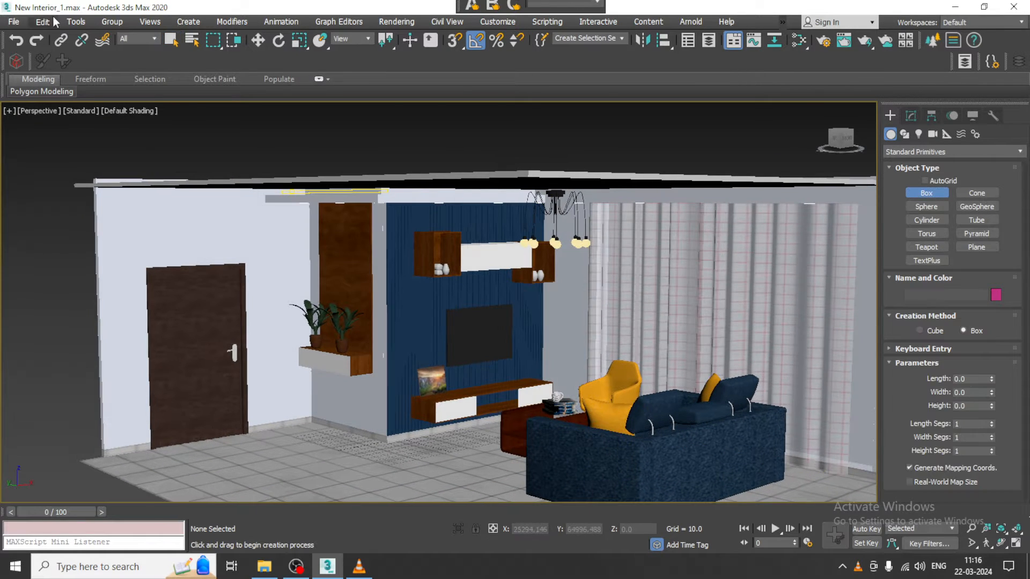
pyautogui.click(14, 22)
pyautogui.click(55, 105)
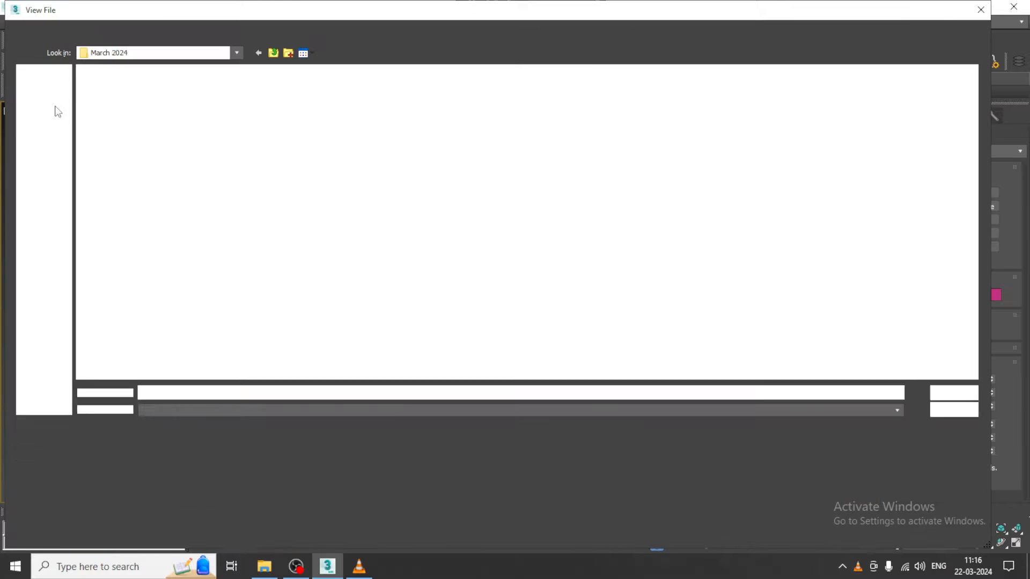
pyautogui.doubleClick(124, 110)
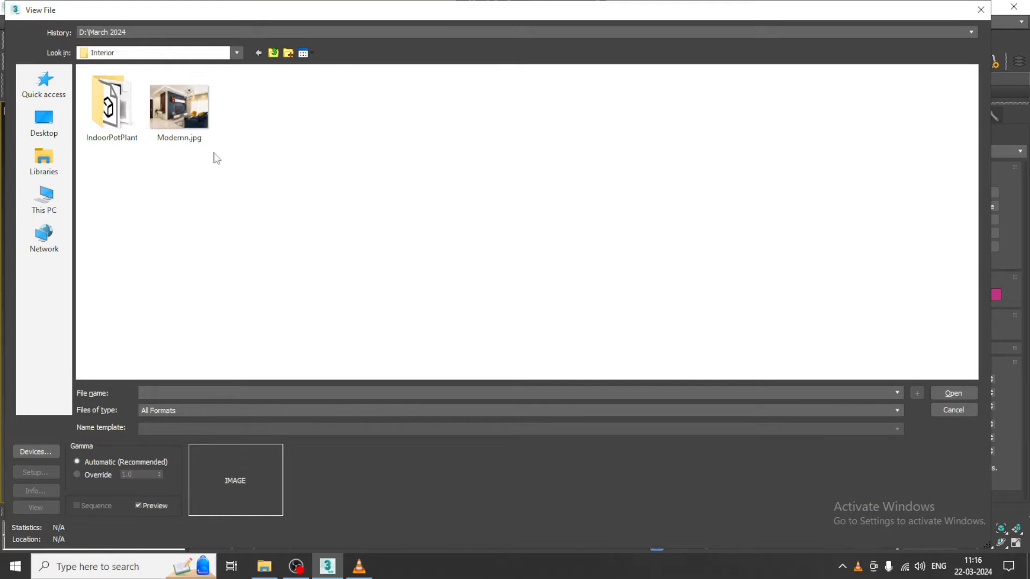
pyautogui.click(203, 132)
pyautogui.doubleClick(203, 132)
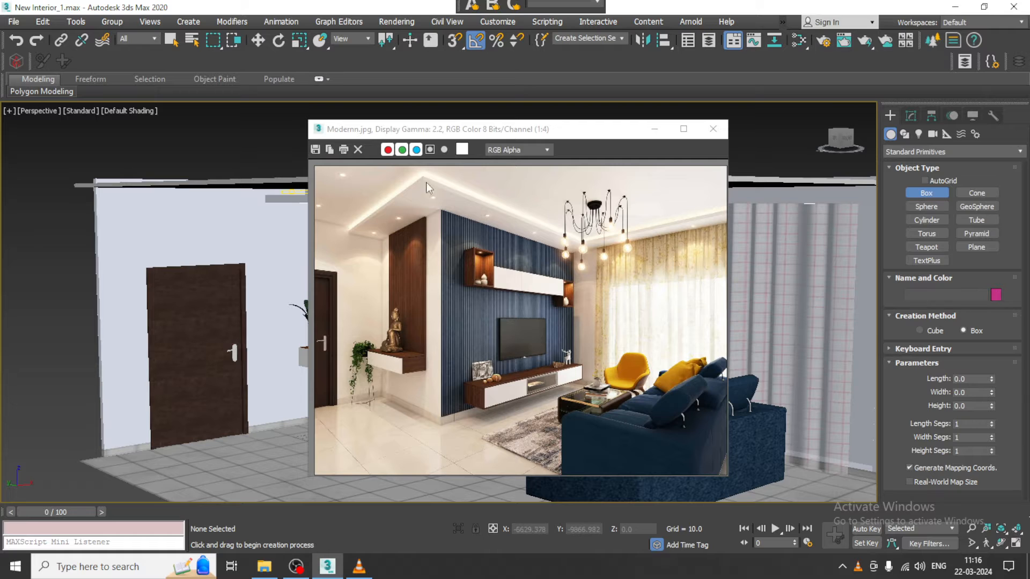
pyautogui.click(654, 130)
# Step: Draw a thin box about 189 wide and 2.6 long in the Top view, within the false-ceiling ledge in front of the TV wall
pyautogui.scroll(8, 337, 177)
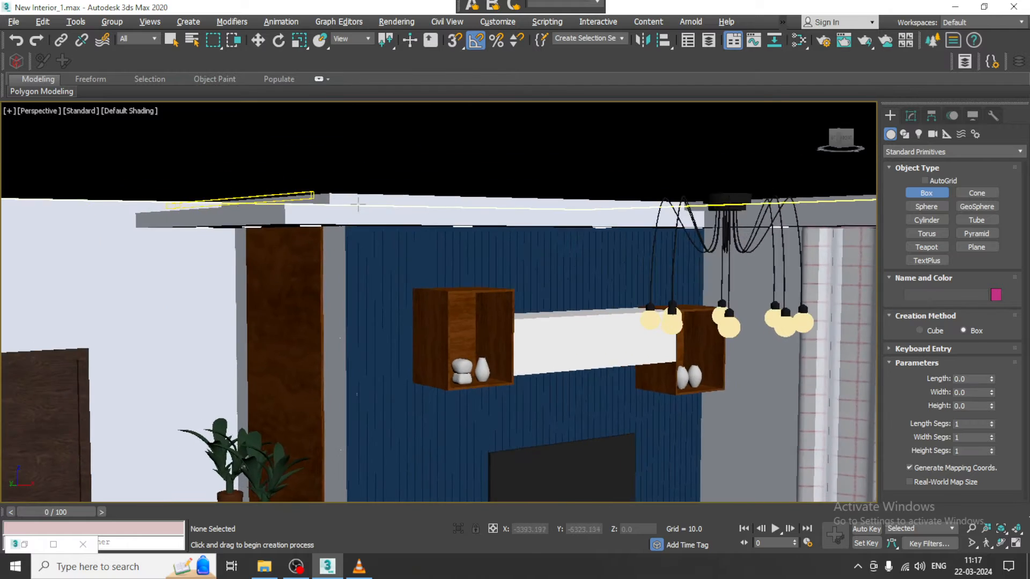
pyautogui.hotkey('alt', 'w')
pyautogui.middleClick(296, 186)
pyautogui.hotkey('alt', 'w')
pyautogui.moveTo(456, 256); pyautogui.dragTo(433, 242, button='middle')
pyautogui.scroll(2, 453, 286)
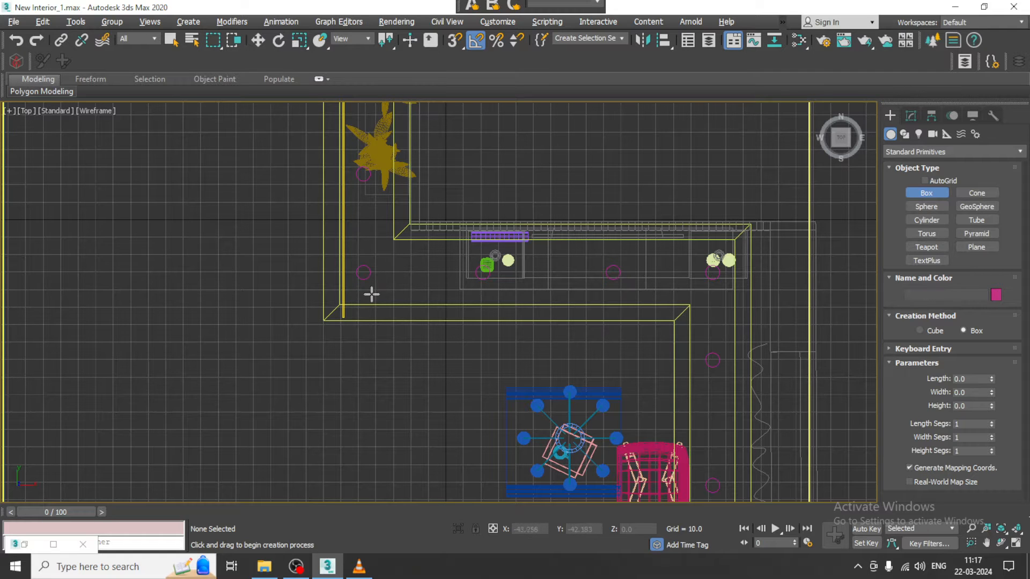
pyautogui.moveTo(372, 294); pyautogui.dragTo(708, 294)
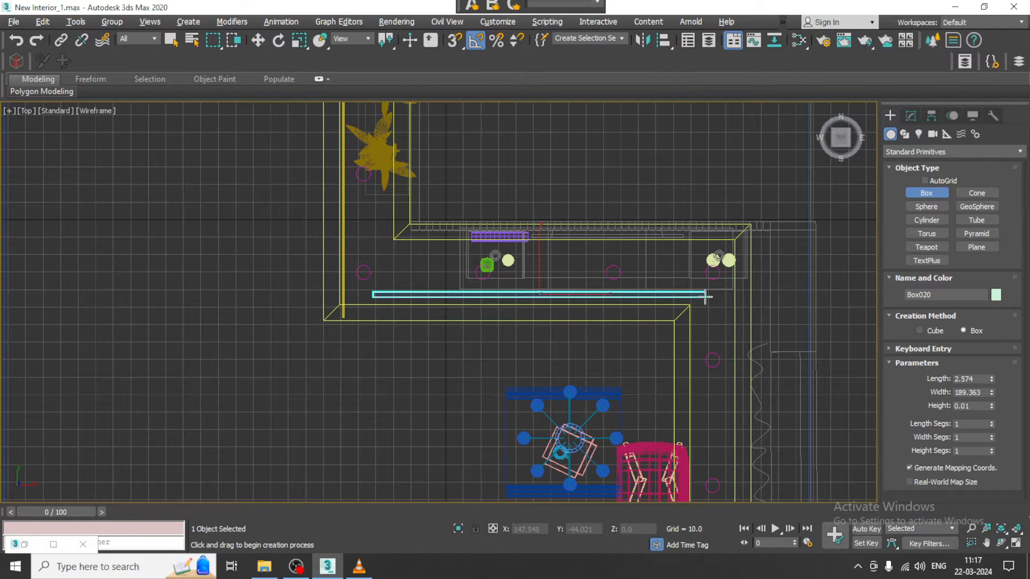
pyautogui.click(704, 292)
# Step: Raise the thin box from the floor to the false-ceiling ledge above the TV wall, to a Z position of about 226
pyautogui.press('w')
pyautogui.hotkey('alt', 'w')
pyautogui.middleClick(687, 356)
pyautogui.hotkey('alt', 'w')
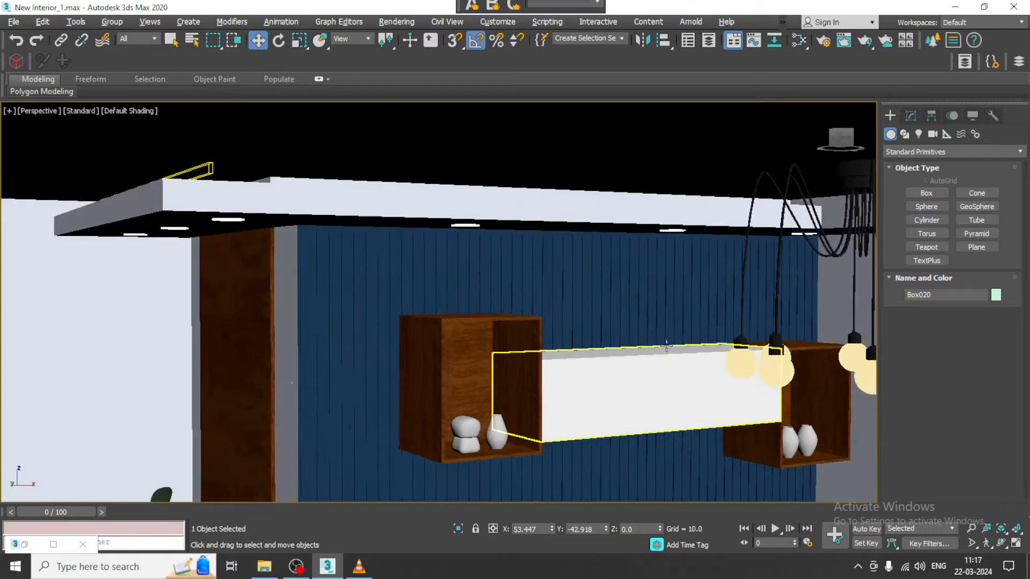
pyautogui.scroll(-5, 666, 349)
pyautogui.scroll(-4, 646, 364)
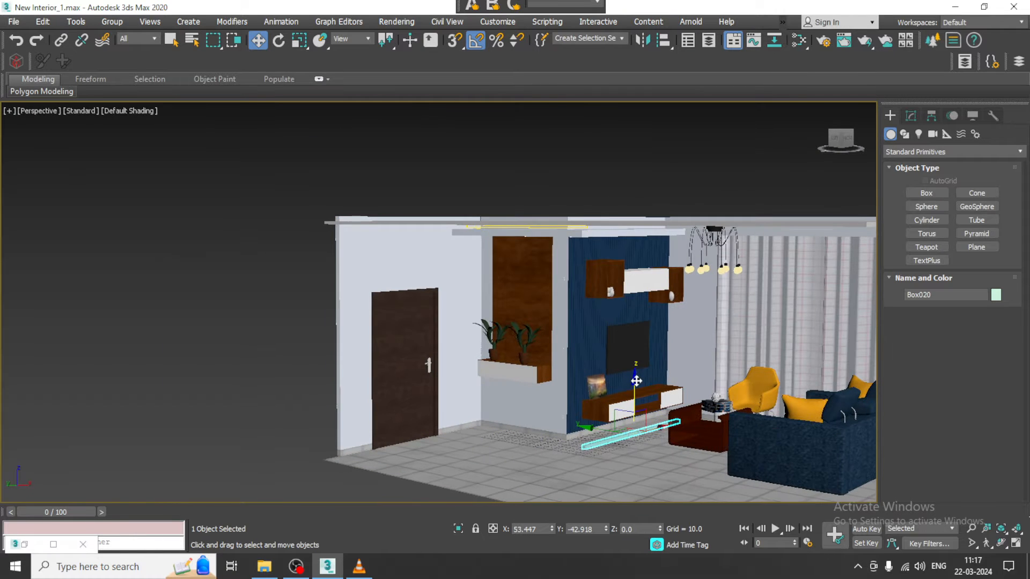
pyautogui.moveTo(637, 378); pyautogui.dragTo(609, 172)
pyautogui.scroll(8, 616, 223)
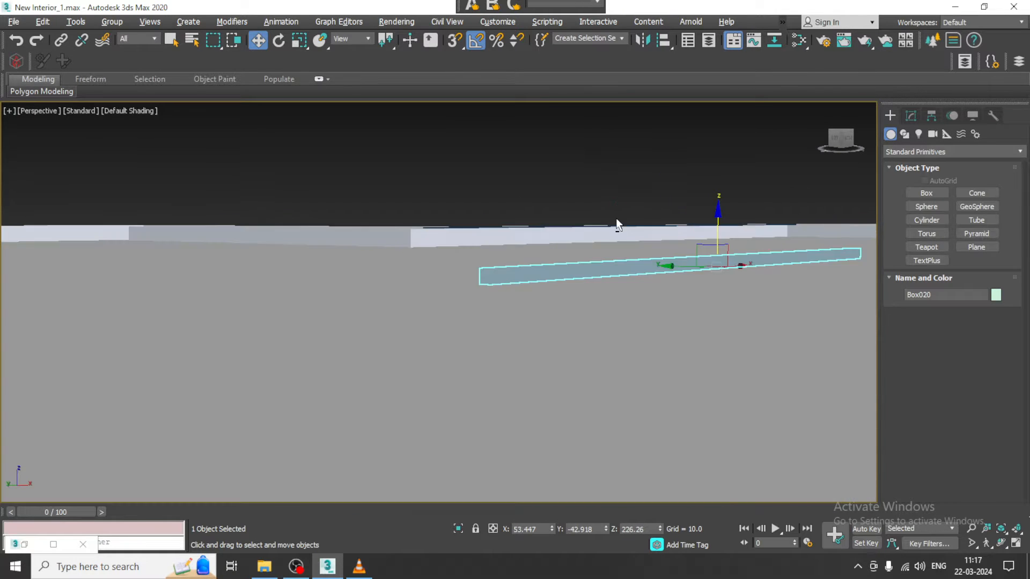
pyautogui.scroll(4, 637, 215)
# Step: Scale the strip box down along Z and lower it slightly to a Z position of about 225.8
pyautogui.press('r')
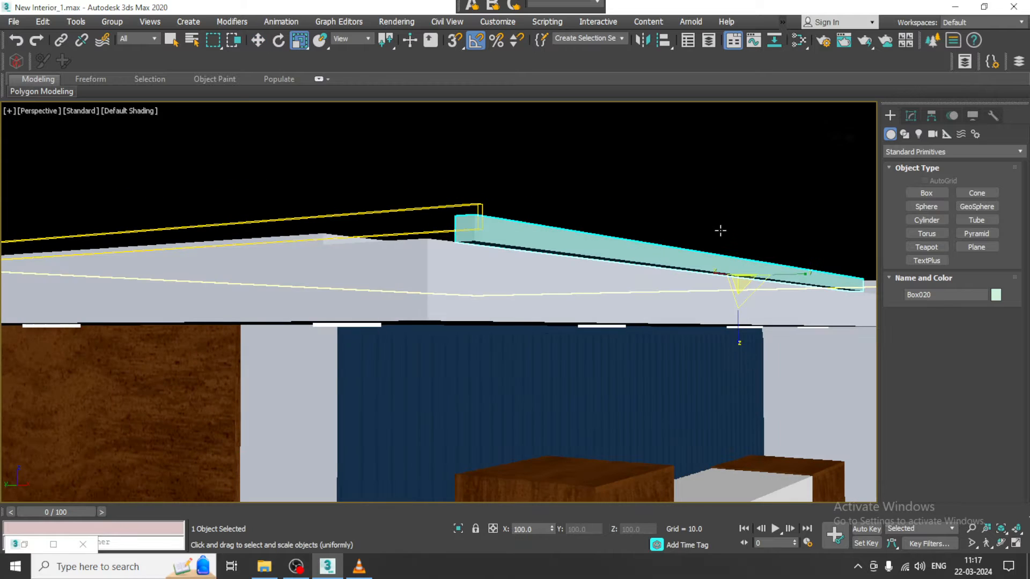
pyautogui.moveTo(739, 339); pyautogui.dragTo(736, 318)
pyautogui.keyDown('alt'); pyautogui.moveTo(736, 317); pyautogui.dragTo(659, 233, button='middle'); pyautogui.keyUp('alt')
pyautogui.press('w')
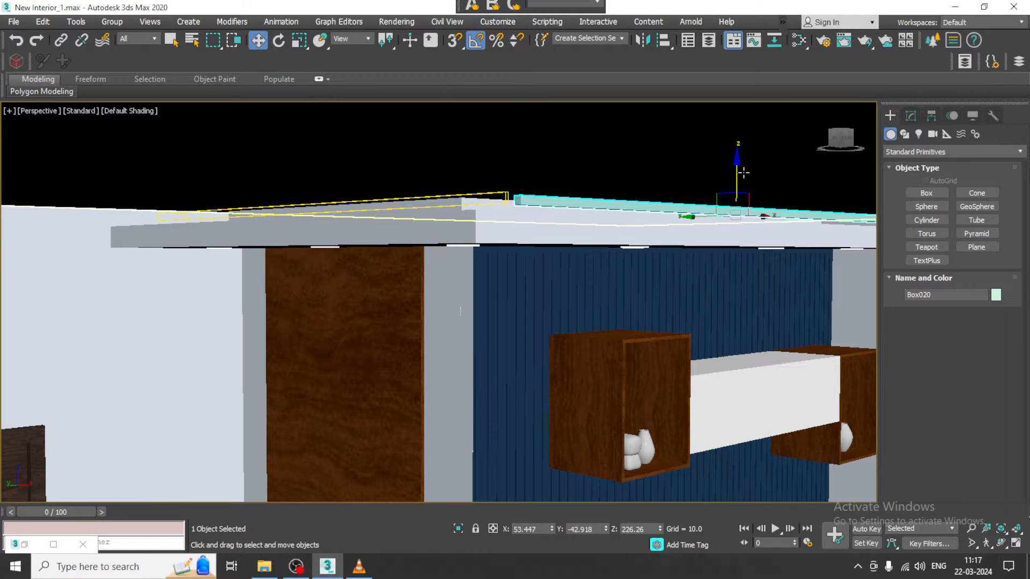
pyautogui.keyDown('alt'); pyautogui.moveTo(736, 161); pyautogui.dragTo(551, 267, button='middle'); pyautogui.keyUp('alt')
pyautogui.scroll(-5, 550, 267)
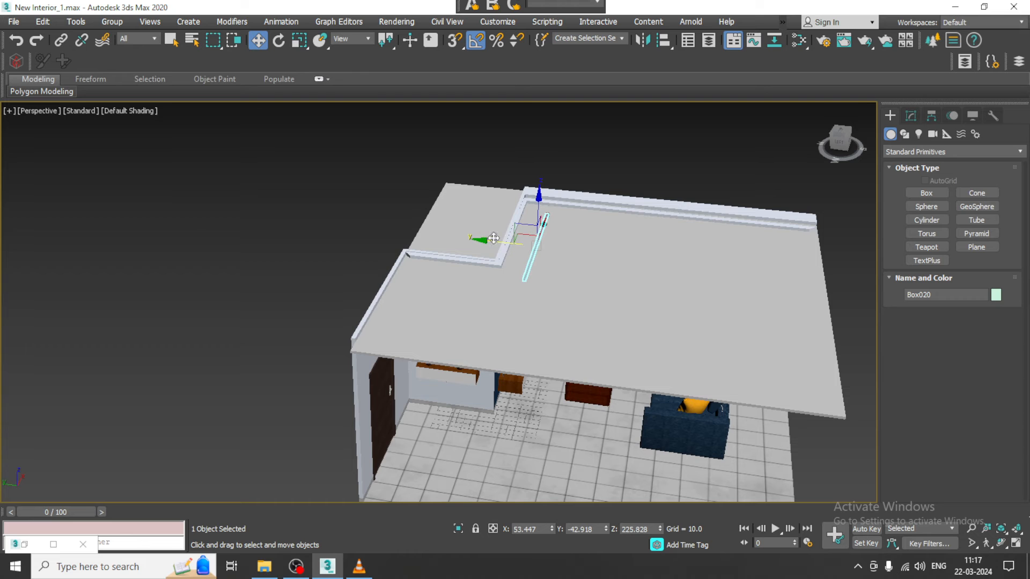
# Step: Copy the strip box along the Y axis to the far end of the ceiling, at about Y -369.4
pyautogui.keyDown('shift'); pyautogui.moveTo(555, 244); pyautogui.dragTo(738, 282); pyautogui.keyUp('shift')
pyautogui.click(515, 338)
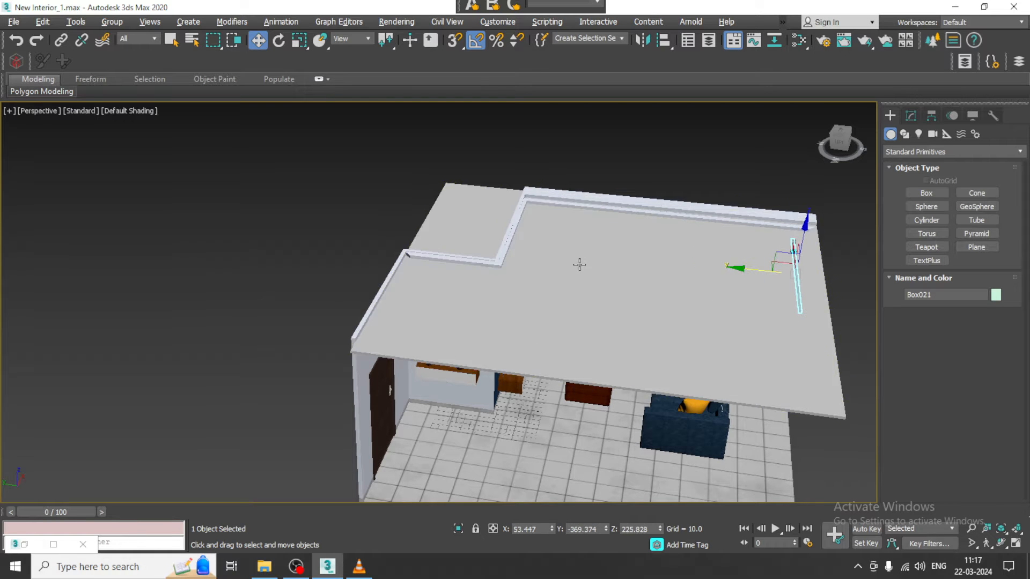
pyautogui.keyDown('alt'); pyautogui.moveTo(579, 264); pyautogui.dragTo(542, 202, button='middle'); pyautogui.keyUp('alt')
# Step: Create a plane VRayLight about 210 long and 134.5 wide on the ground in front of the room
pyautogui.click(918, 134)
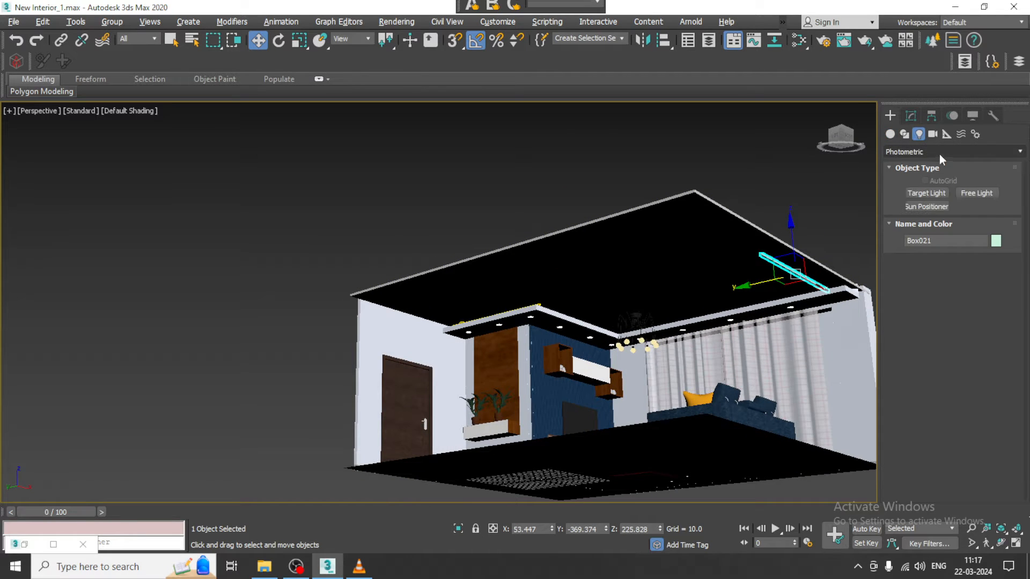
pyautogui.click(938, 152)
pyautogui.click(918, 189)
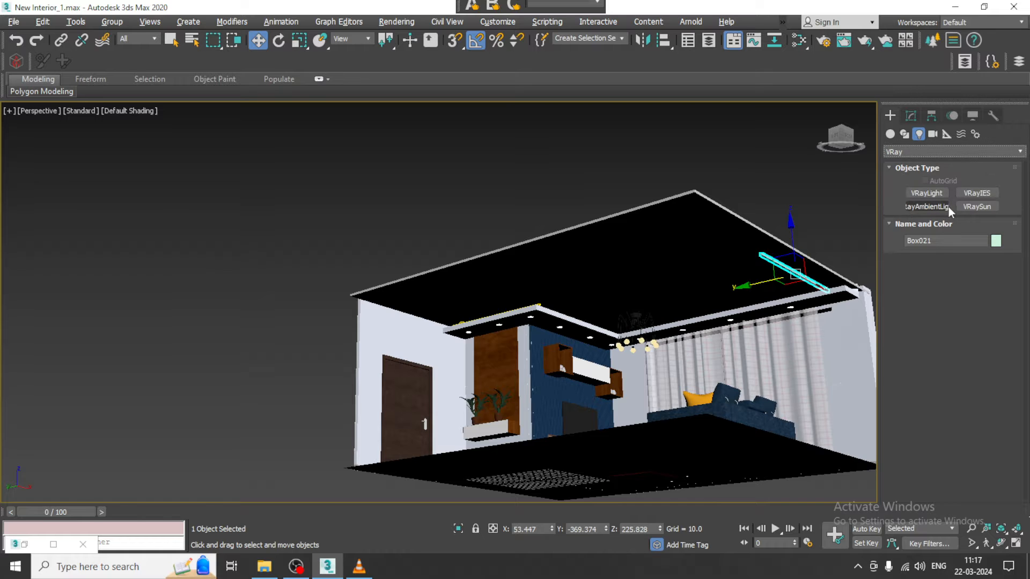
pyautogui.click(934, 192)
pyautogui.keyDown('alt'); pyautogui.moveTo(544, 290); pyautogui.dragTo(543, 391, button='middle'); pyautogui.keyUp('alt')
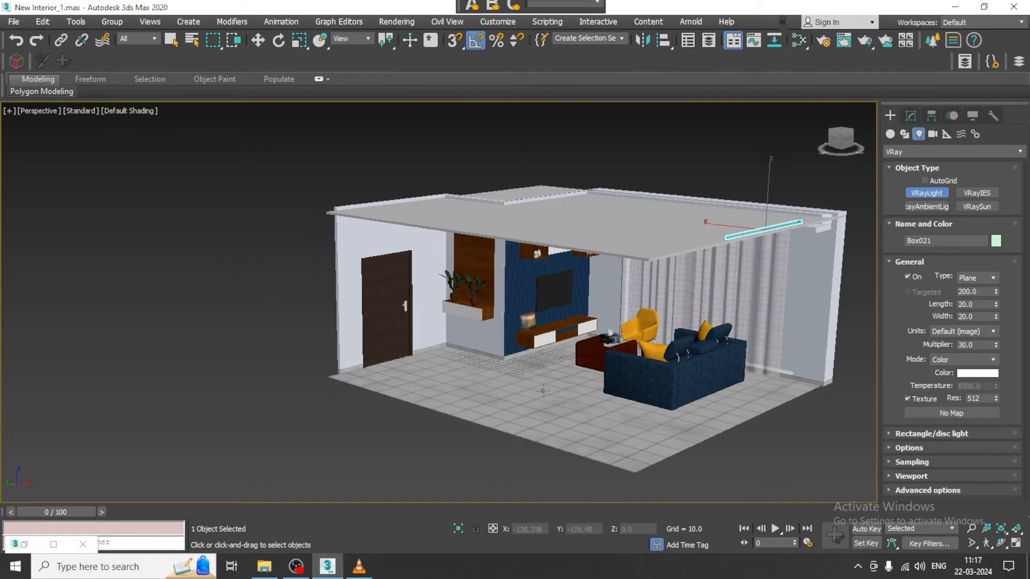
pyautogui.moveTo(531, 408); pyautogui.dragTo(526, 452)
pyautogui.press('w')
# Step: Change the new VRayLight's type to Mesh and assign the strip box above the TV wall as its light mesh
pyautogui.scroll(5, 641, 303)
pyautogui.keyDown('alt'); pyautogui.moveTo(641, 302); pyautogui.dragTo(644, 285, button='middle'); pyautogui.keyUp('alt')
pyautogui.moveTo(643, 284); pyautogui.dragTo(677, 416, button='middle')
pyautogui.scroll(3, 424, 231)
pyautogui.moveTo(425, 231); pyautogui.dragTo(491, 205, button='middle')
pyautogui.scroll(2, 491, 205)
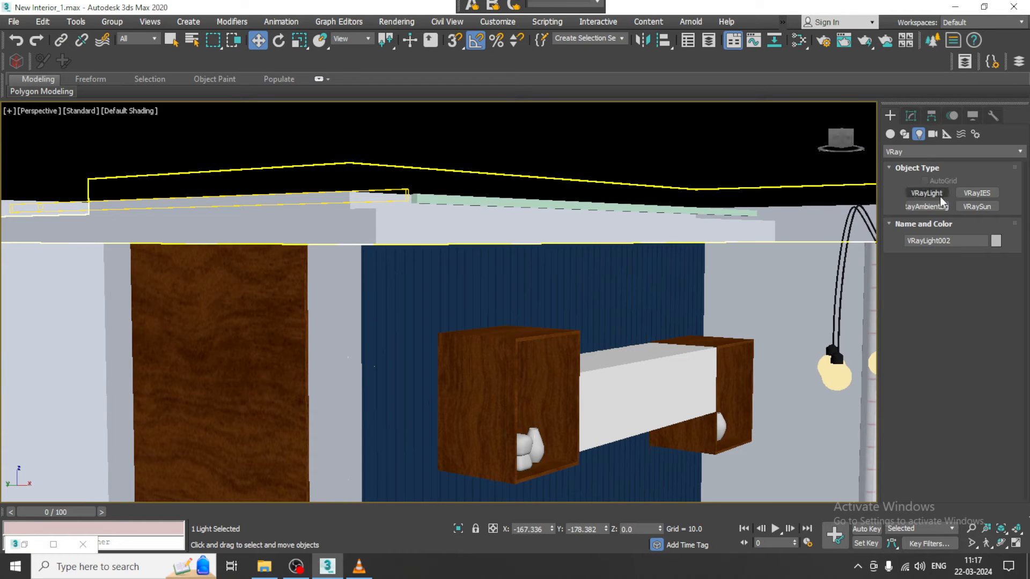
pyautogui.click(910, 116)
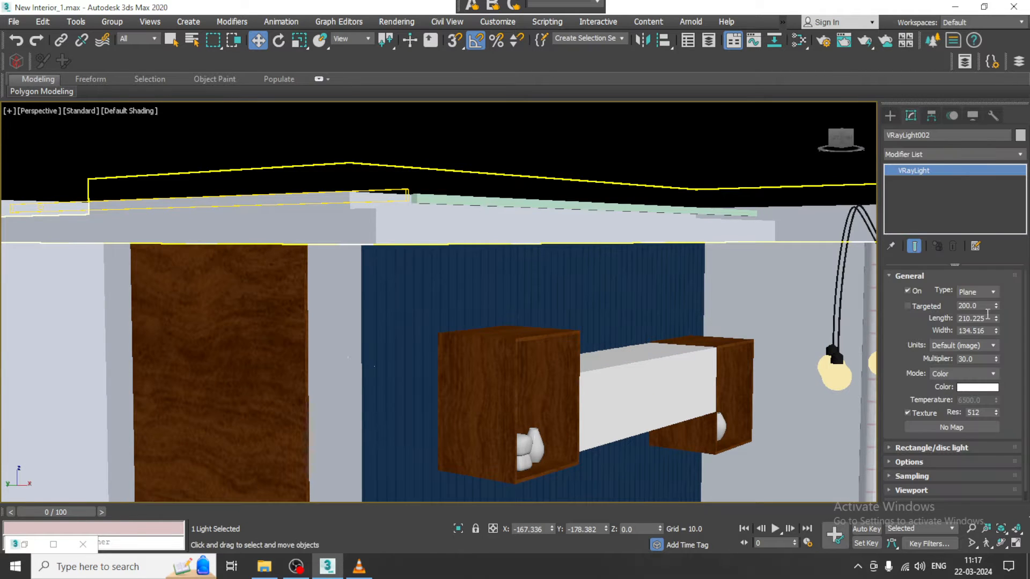
pyautogui.click(978, 292)
pyautogui.click(975, 328)
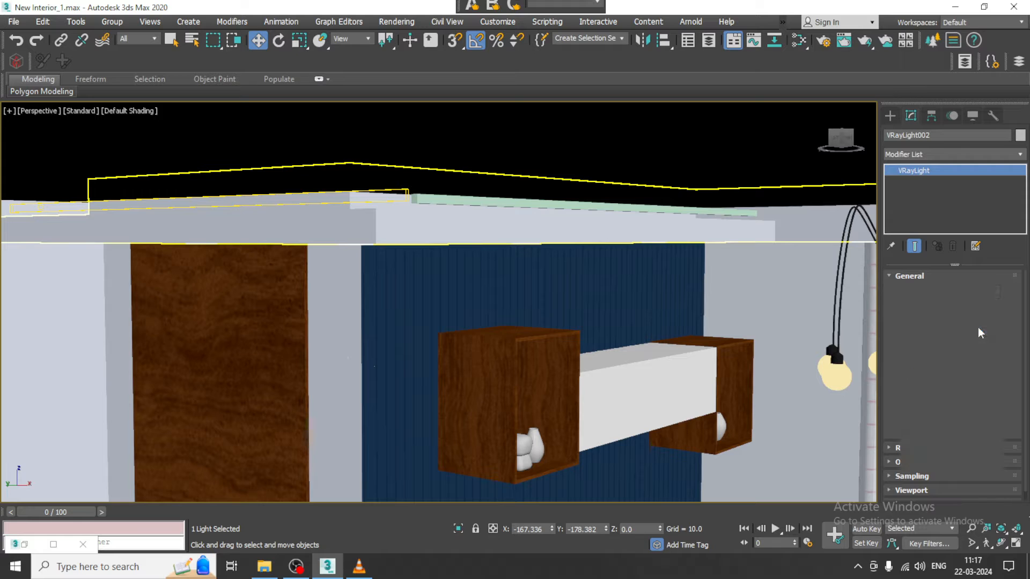
pyautogui.click(913, 447)
pyautogui.click(958, 425)
pyautogui.click(433, 195)
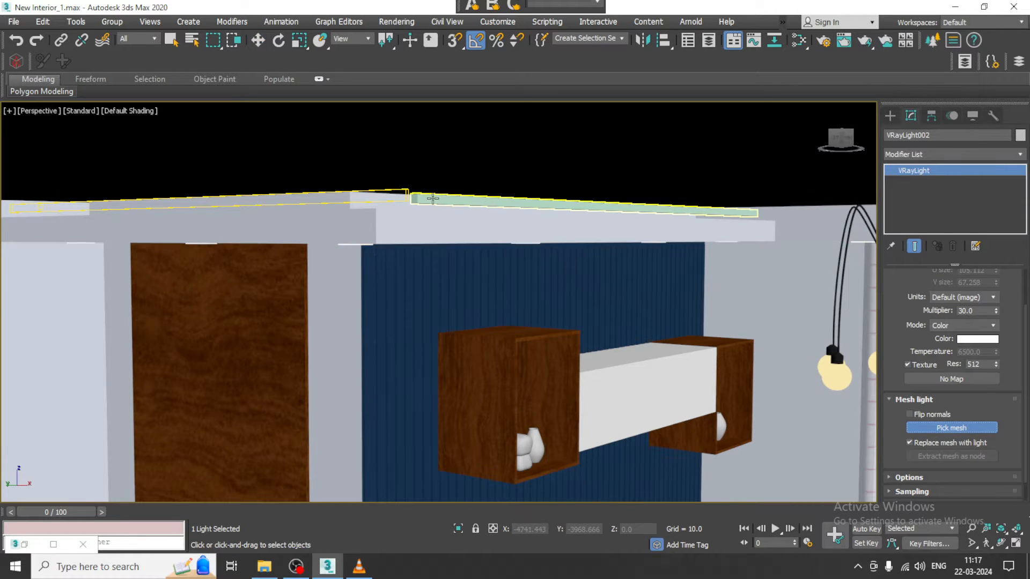
# Step: Switch the strip light to Temperature mode and set its temperature to 4745, matching the existing strip light beside it
pyautogui.click(984, 326)
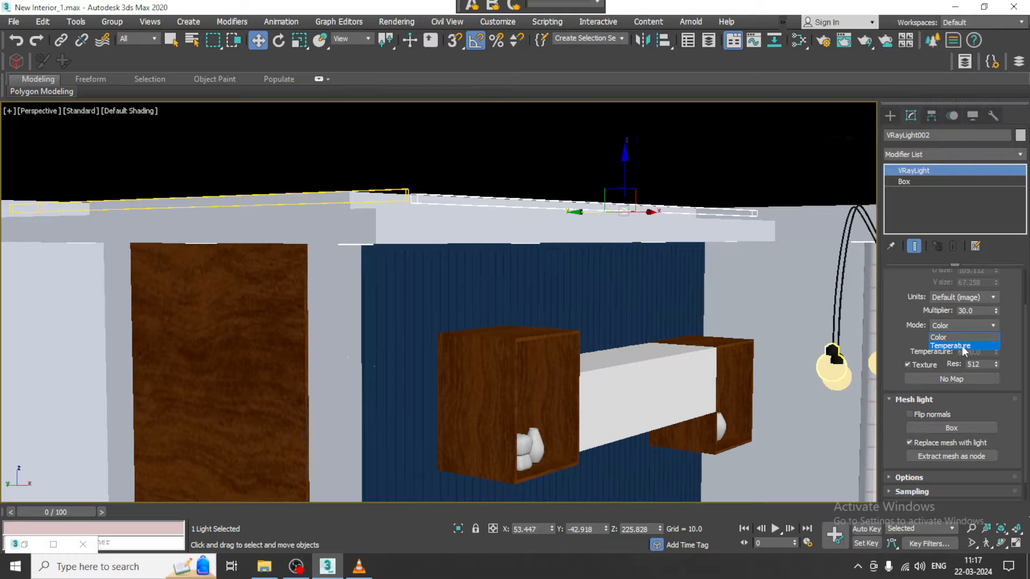
pyautogui.click(961, 346)
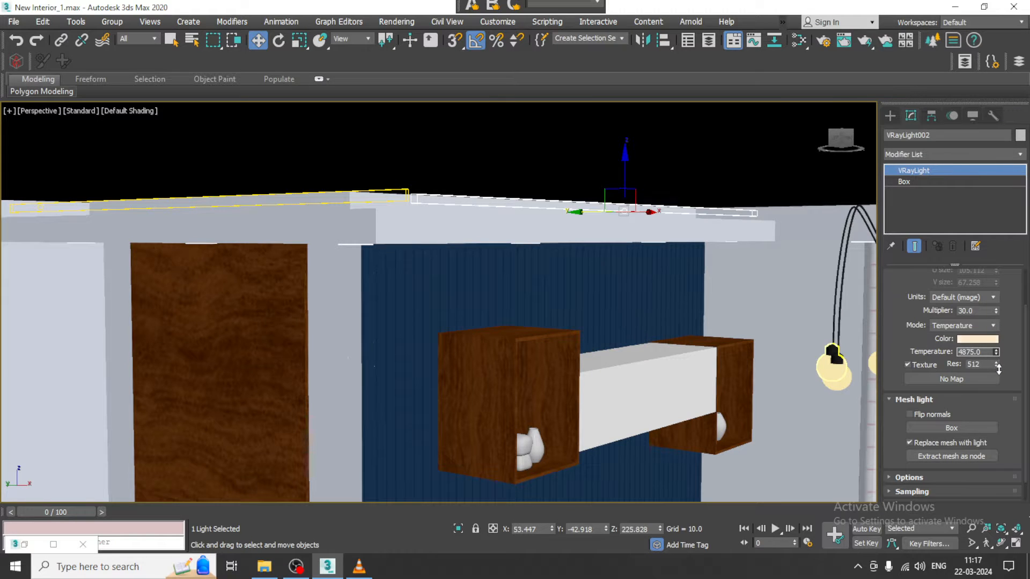
pyautogui.click(404, 201)
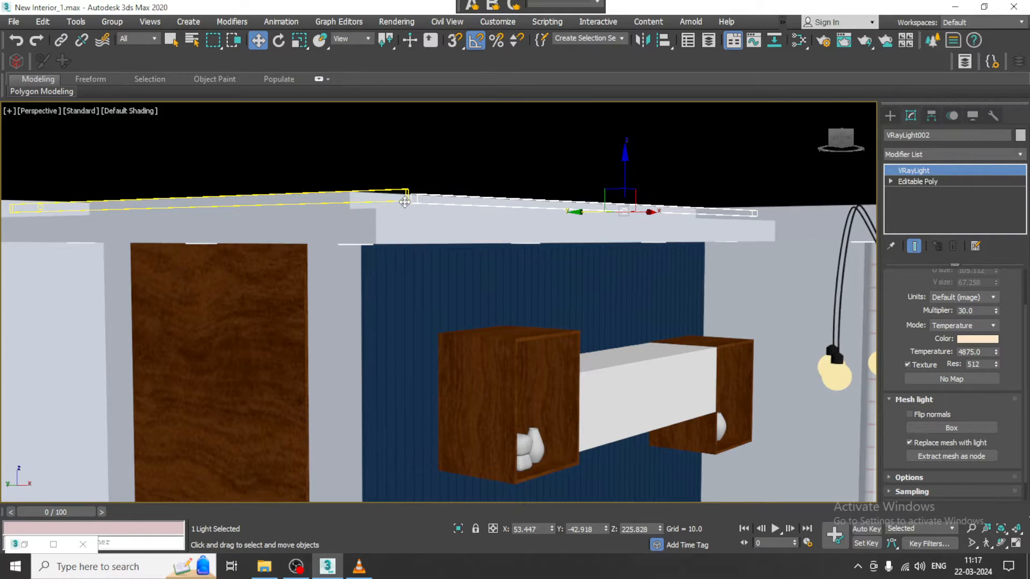
pyautogui.click(416, 200)
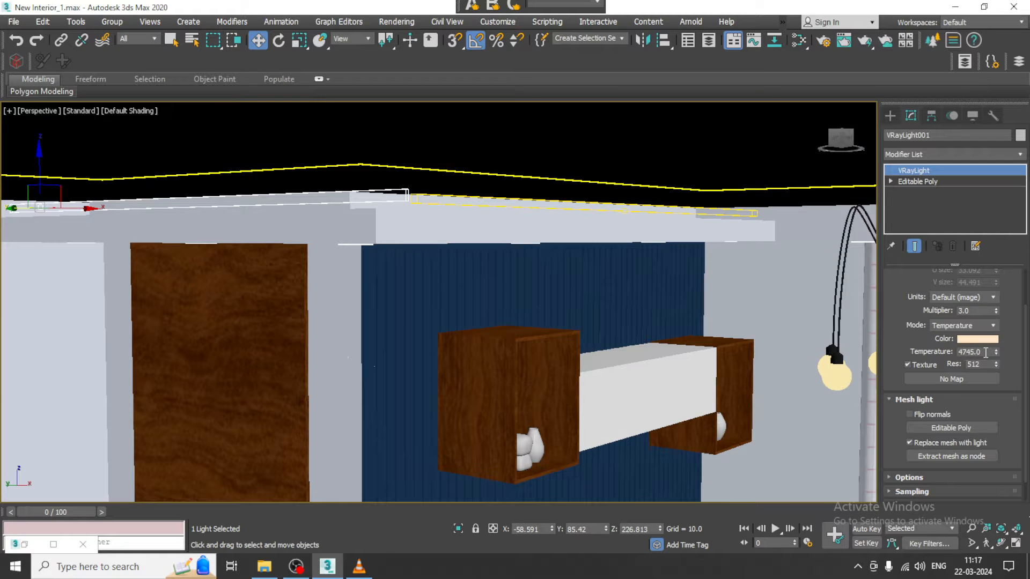
pyautogui.click(534, 208)
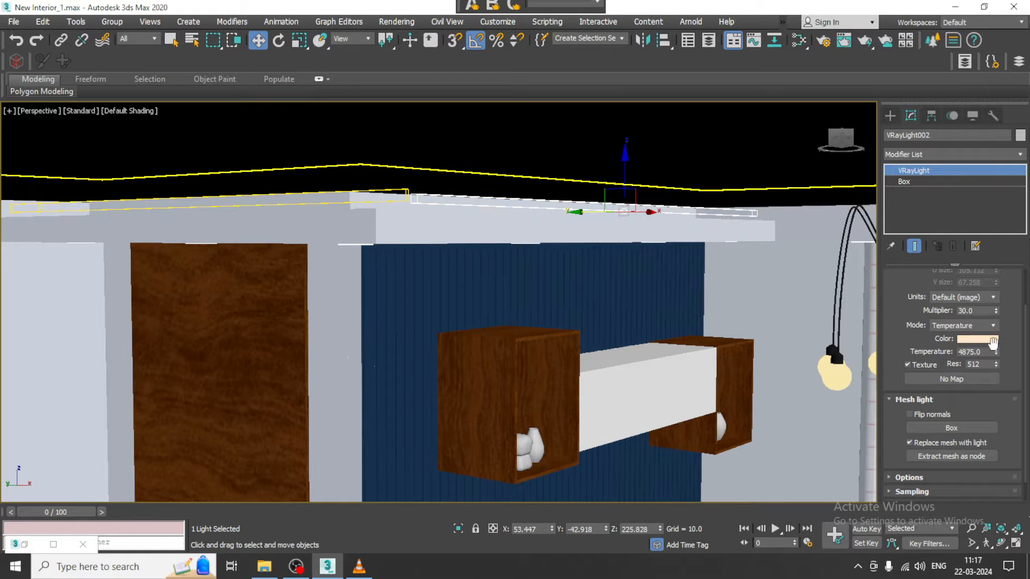
pyautogui.doubleClick(978, 352)
pyautogui.write('474')
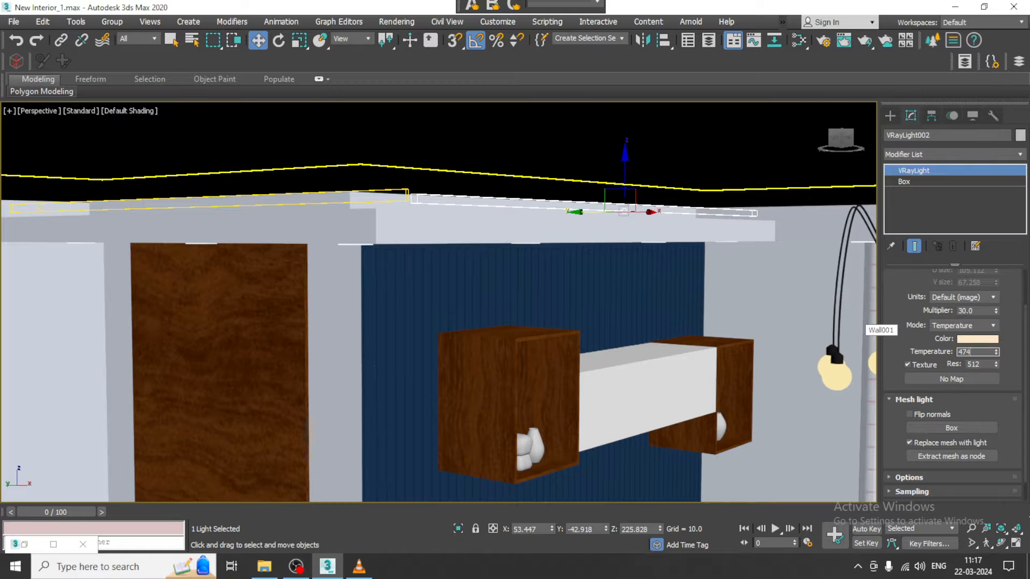
pyautogui.write('5')
pyautogui.press('Return')
# Step: Set the strip light's multiplier to 2.0
pyautogui.moveTo(978, 313); pyautogui.dragTo(887, 311)
pyautogui.write('2')
pyautogui.press('Return')
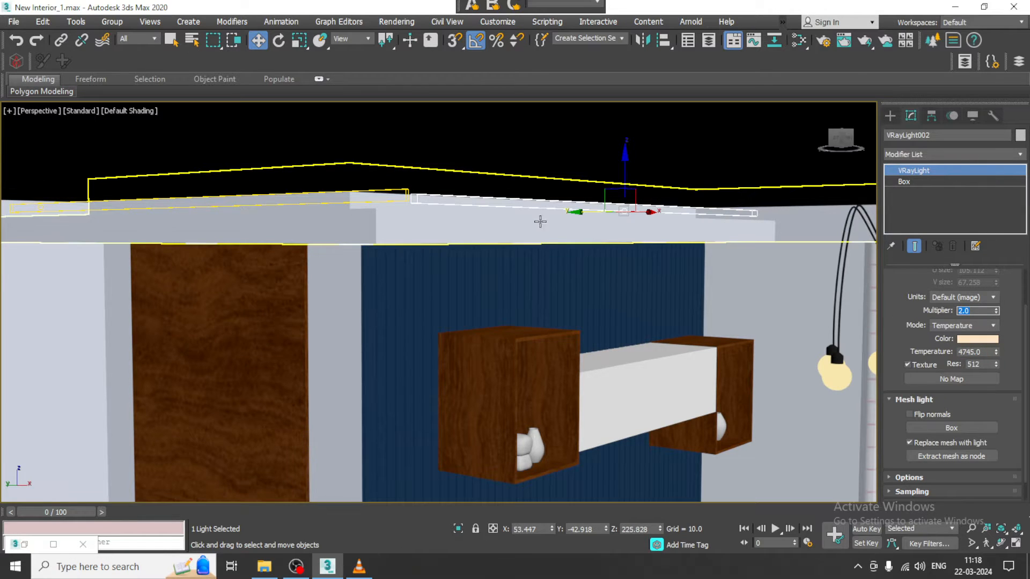
# Step: Compare the room's ceiling lighting layout with the Modernn.jpg reference image, and minimize the image window
pyautogui.scroll(-3, 590, 240)
pyautogui.moveTo(651, 253); pyautogui.dragTo(566, 255, button='middle')
pyautogui.scroll(-1, 566, 254)
pyautogui.scroll(-4, 566, 253)
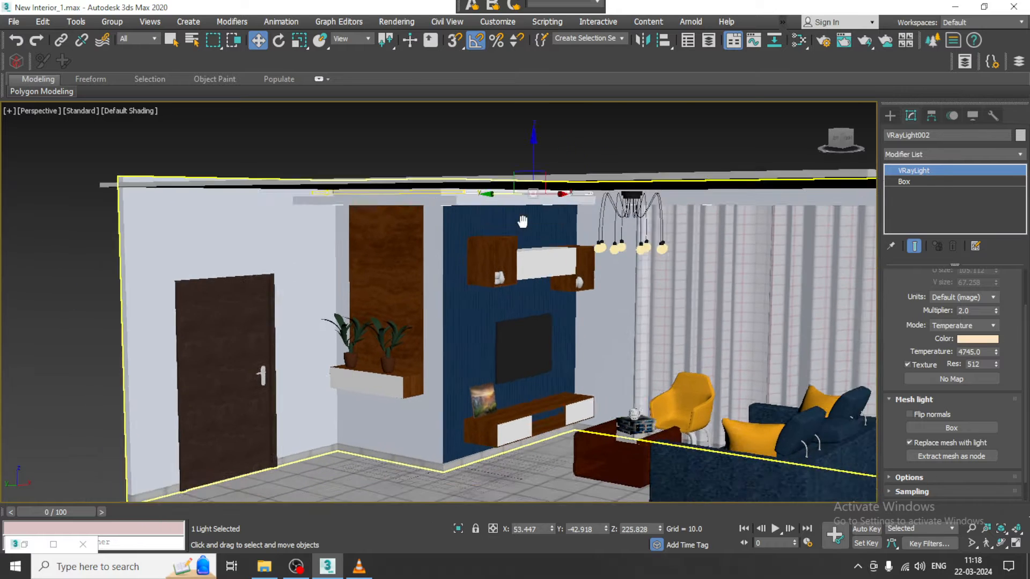
pyautogui.click(24, 543)
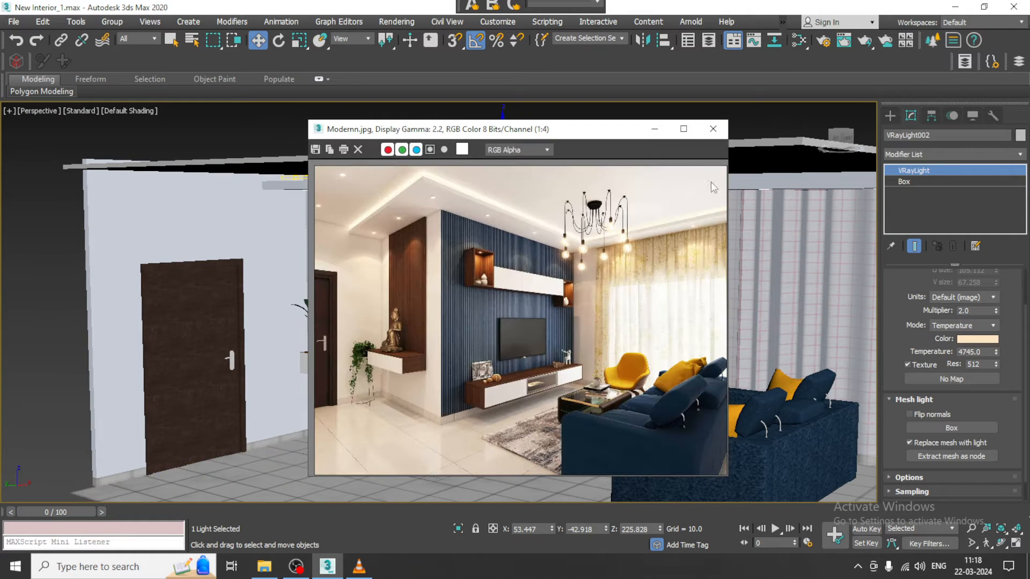
pyautogui.click(655, 130)
pyautogui.moveTo(627, 231); pyautogui.dragTo(563, 196, button='middle')
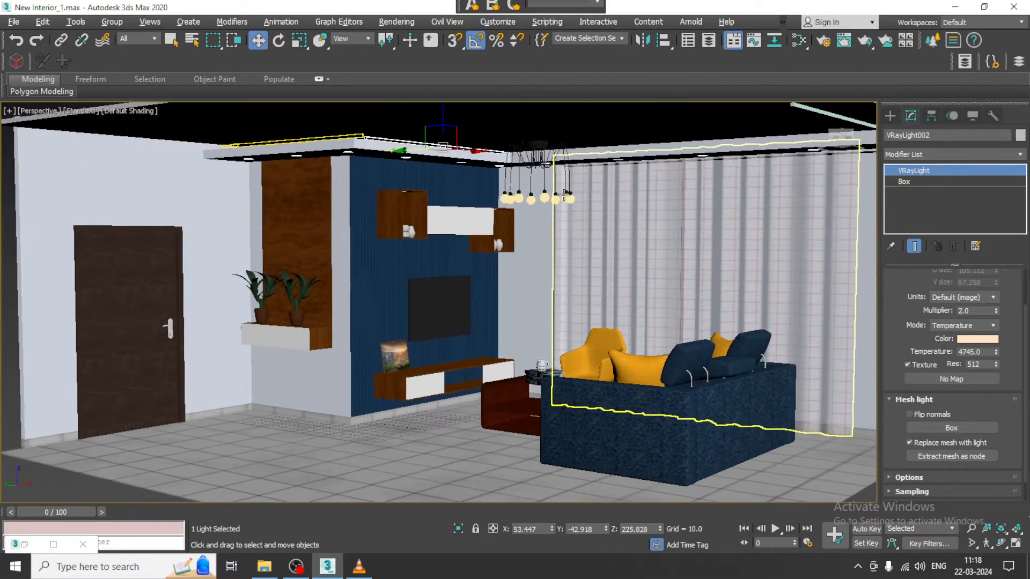
# Step: Open the V-Ray render settings and set the image sampler type to Bucket
pyautogui.scroll(2, 563, 195)
pyautogui.scroll(-4, 536, 177)
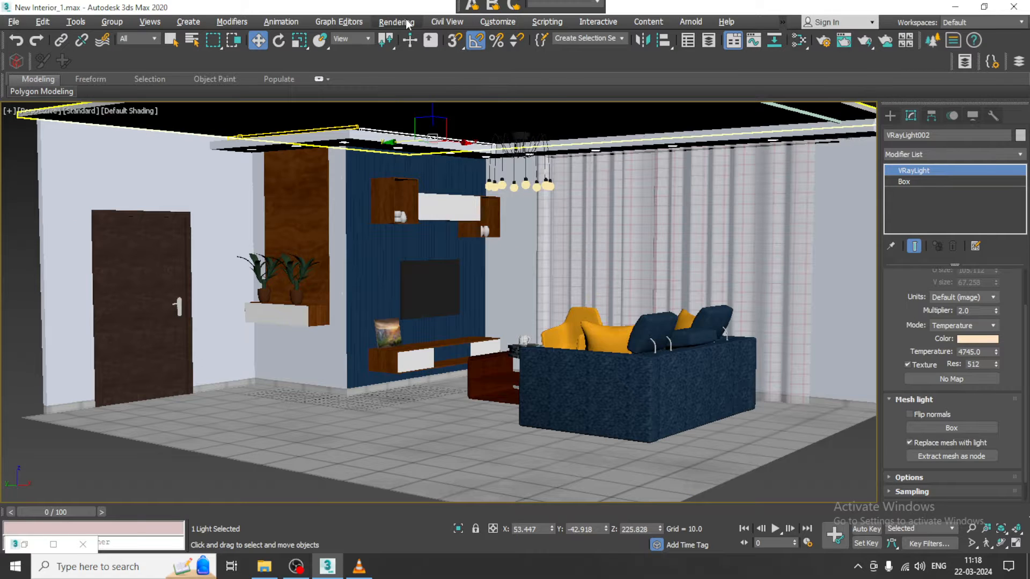
pyautogui.click(397, 21)
pyautogui.click(450, 90)
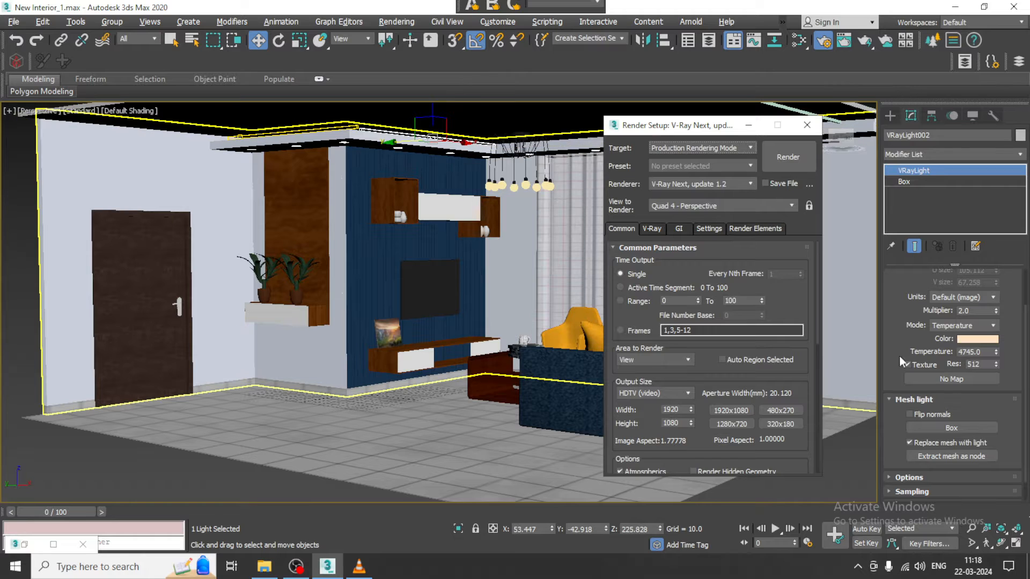
pyautogui.click(647, 229)
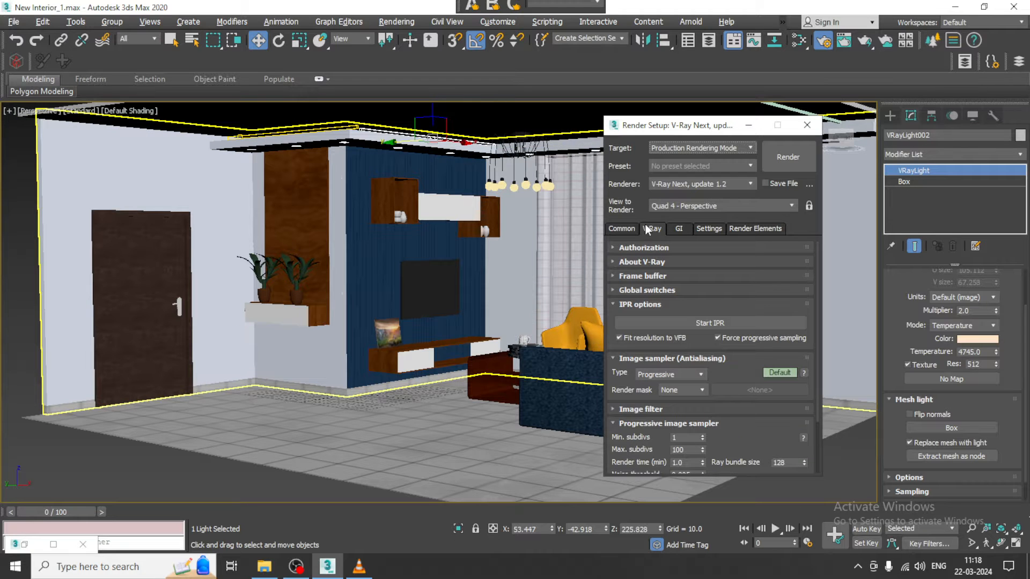
pyautogui.click(669, 385)
pyautogui.scroll(-5, 656, 408)
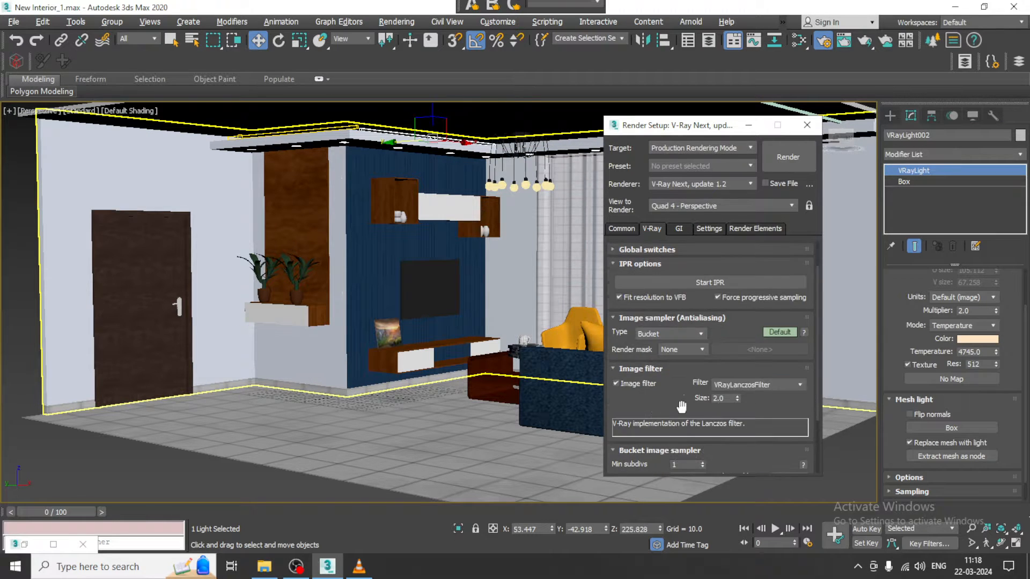
pyautogui.click(650, 443)
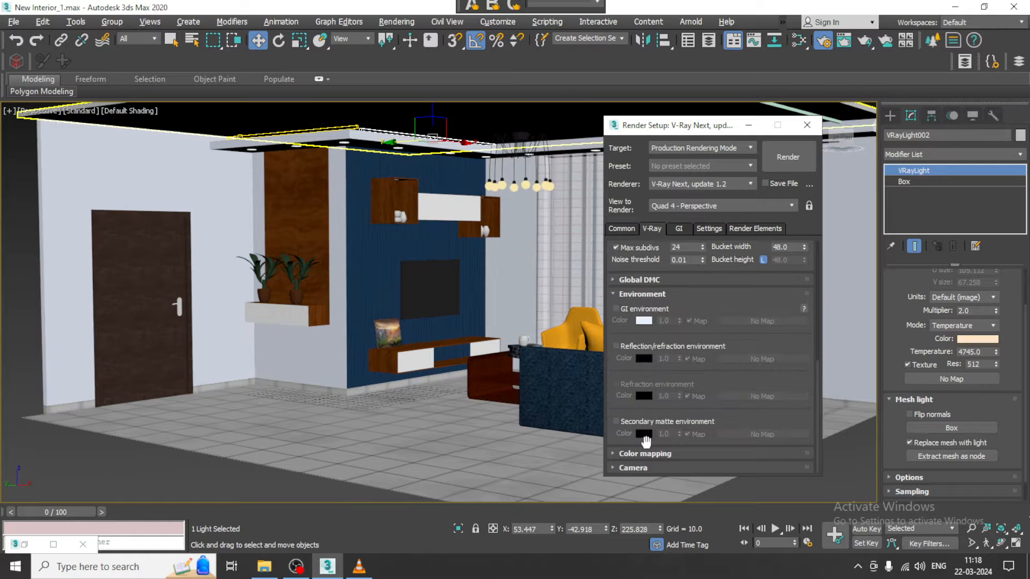
# Step: Set the global illumination primary engine to Irradiance map, and cancel the render output file prompt
pyautogui.click(679, 230)
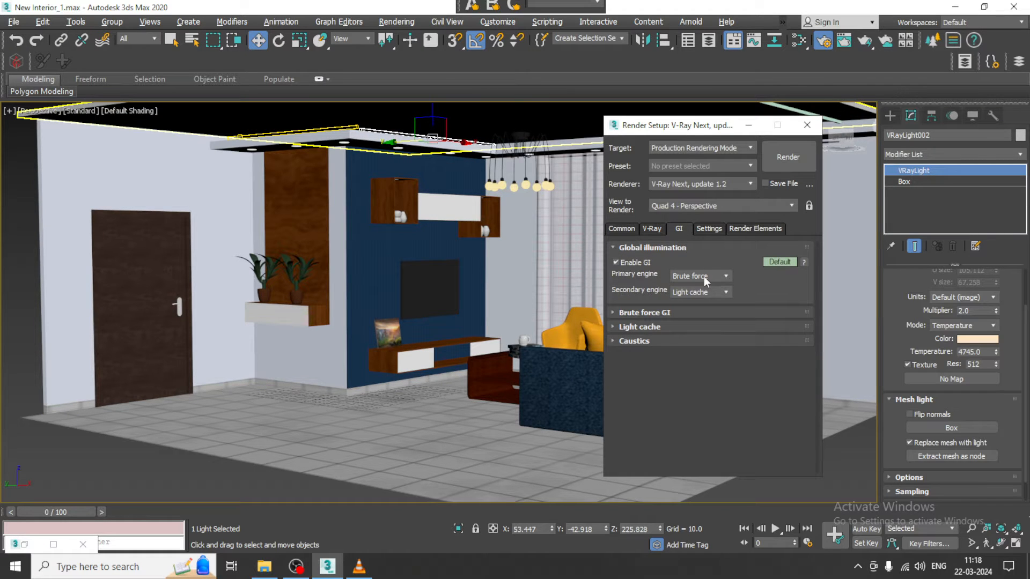
pyautogui.click(697, 288)
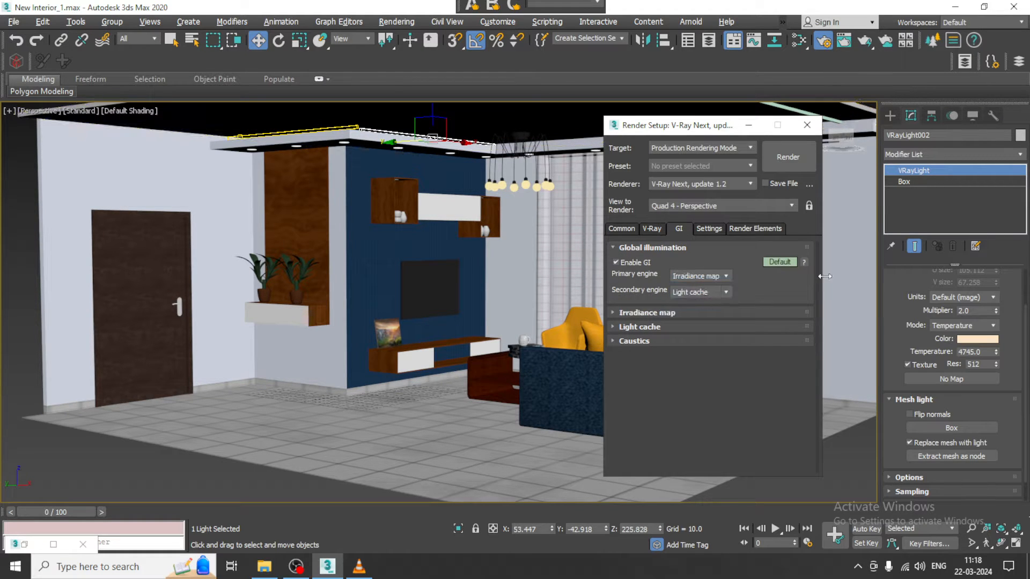
pyautogui.click(649, 229)
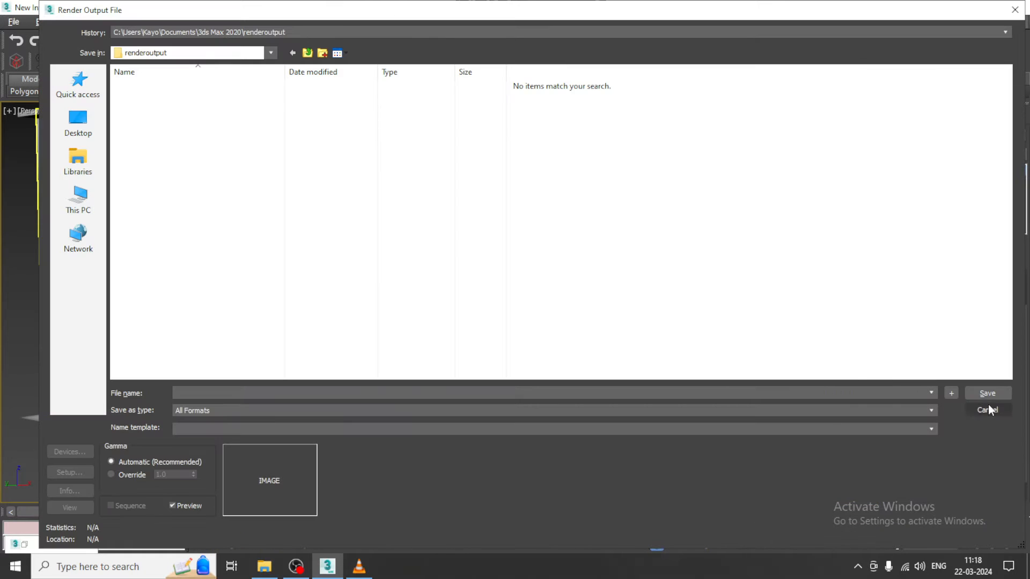
pyautogui.click(987, 408)
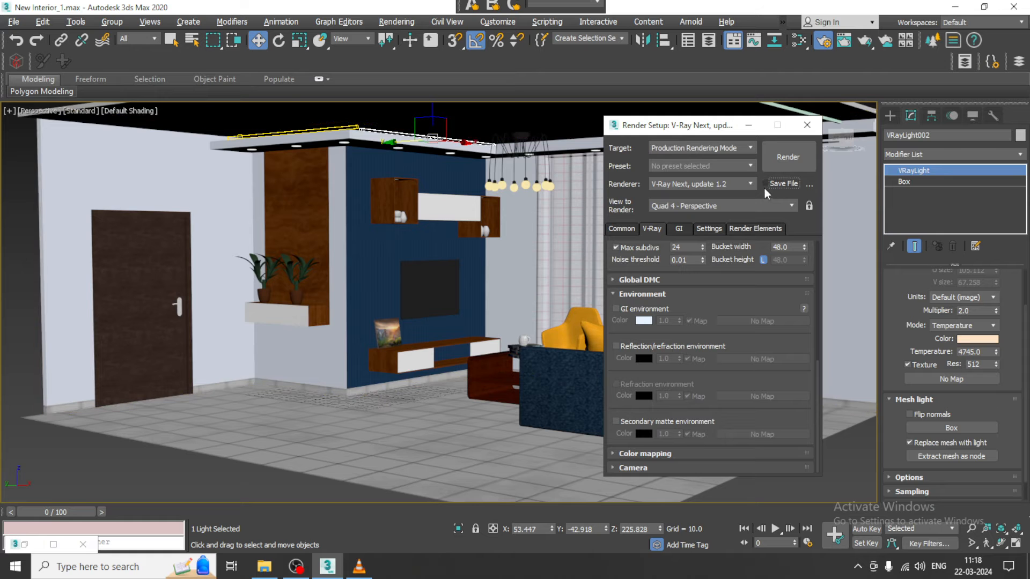
# Step: Render the perspective view to check the strip lights, then close the frame buffer and the render settings
pyautogui.click(794, 171)
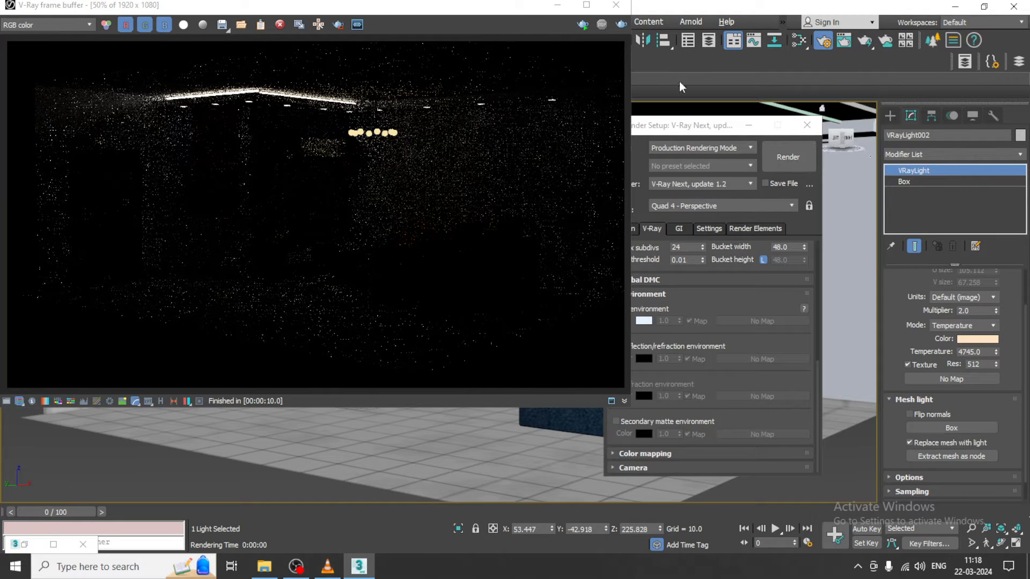
pyautogui.click(616, 6)
pyautogui.click(806, 125)
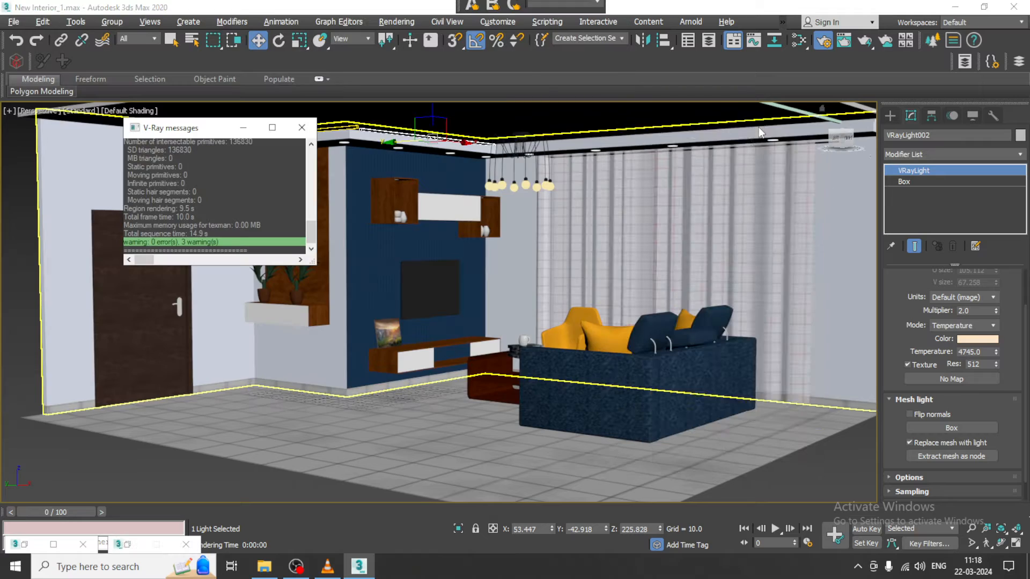
# Step: In the Top view, select the strip box behind the sofa and rotate it -90 degrees about Z
pyautogui.hotkey('alt', 'w')
pyautogui.rightClick(367, 225)
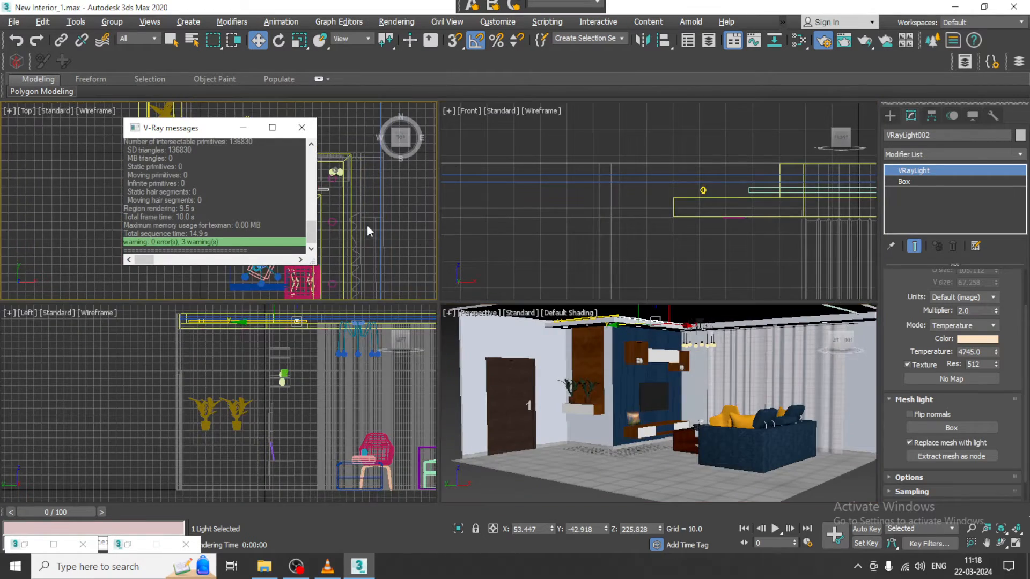
pyautogui.hotkey('alt', 'w')
pyautogui.scroll(-5, 560, 288)
pyautogui.click(545, 386)
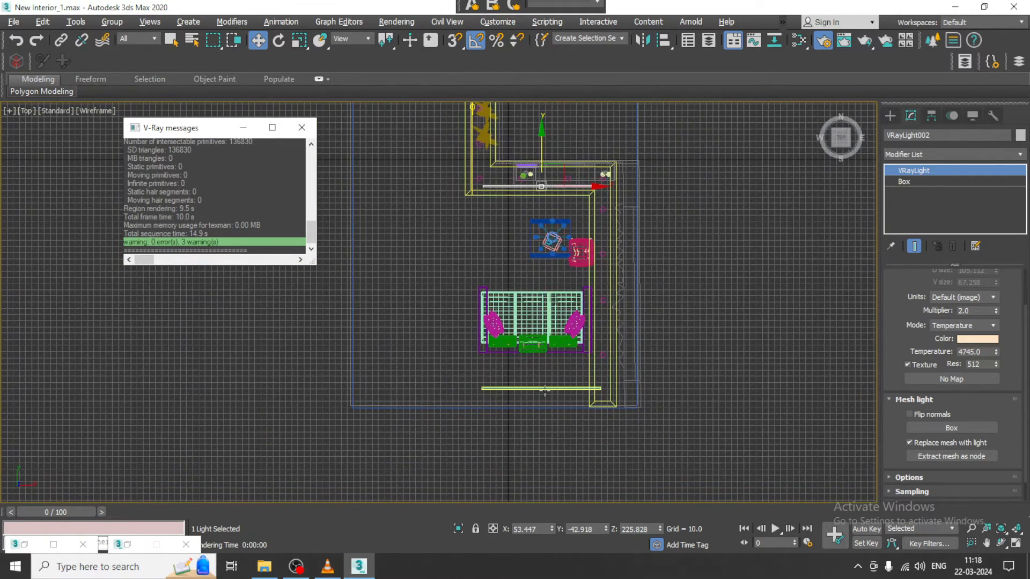
pyautogui.scroll(2, 572, 366)
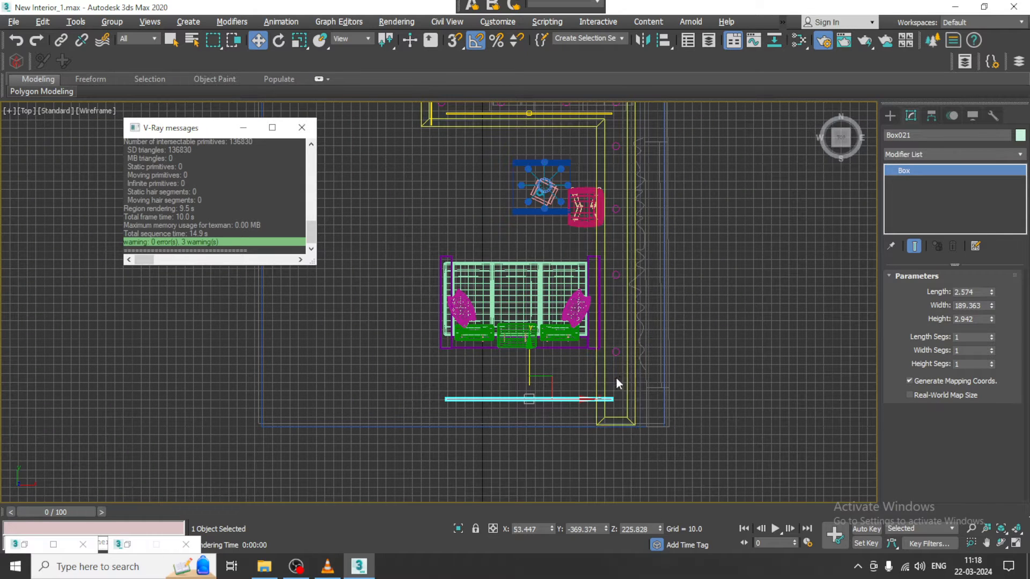
pyautogui.press('e')
pyautogui.moveTo(570, 370); pyautogui.dragTo(572, 371)
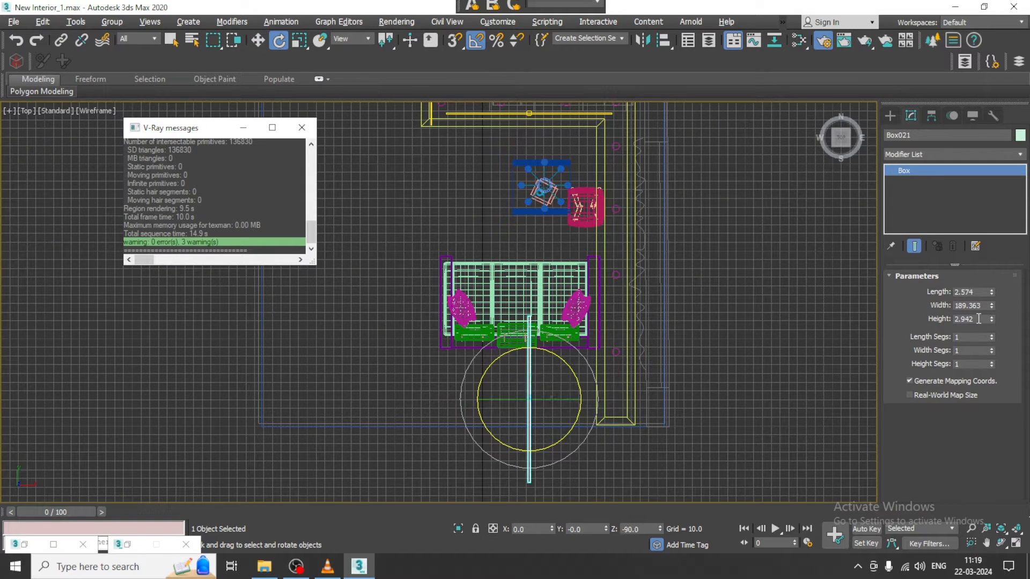
# Step: Lengthen the strip box to a width of about 320 and move it onto the false ceiling beside the curtains
pyautogui.moveTo(989, 305); pyautogui.dragTo(986, 235)
pyautogui.scroll(-3, 573, 335)
pyautogui.press('w')
pyautogui.moveTo(573, 334); pyautogui.dragTo(573, 282)
pyautogui.scroll(2, 592, 318)
pyautogui.moveTo(620, 319); pyautogui.dragTo(674, 323)
pyautogui.moveTo(622, 292); pyautogui.dragTo(622, 290)
pyautogui.moveTo(991, 306); pyautogui.dragTo(993, 319)
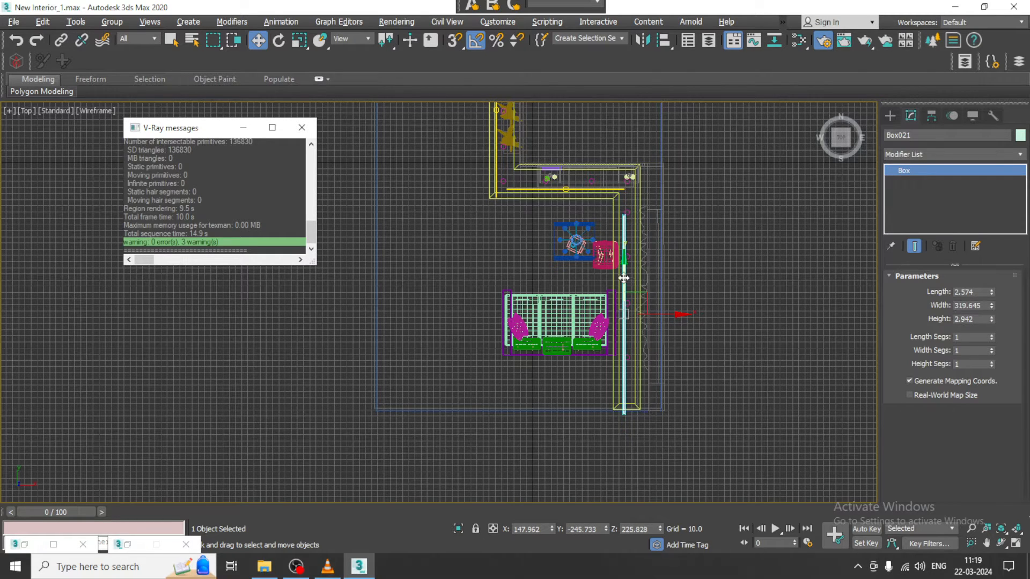
# Step: Fit the strip box to the curtain-side ceiling ledge, with a width of about 342 and its Y position at about -215.5
pyautogui.moveTo(622, 279); pyautogui.dragTo(621, 254)
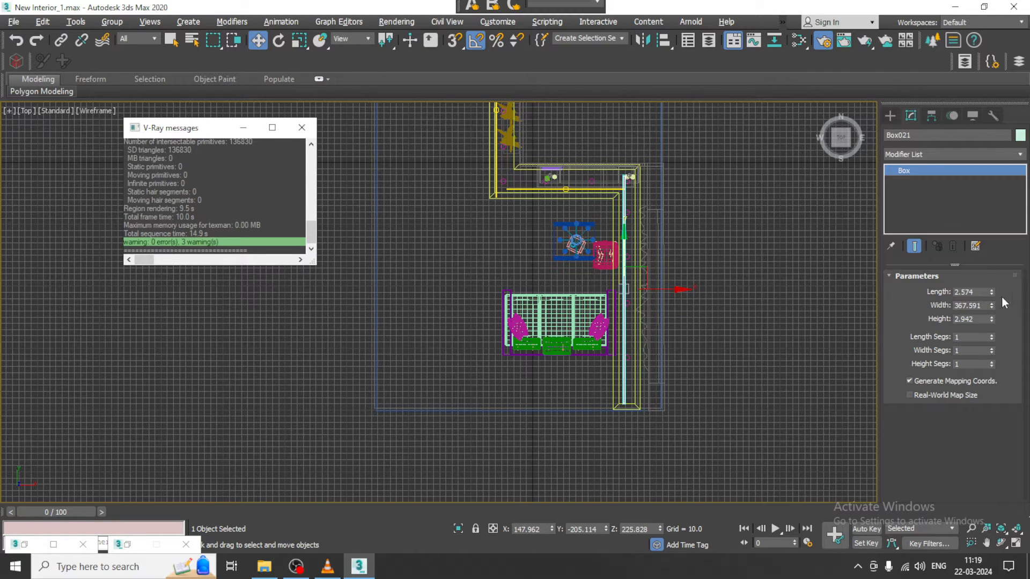
pyautogui.moveTo(991, 303); pyautogui.dragTo(991, 308)
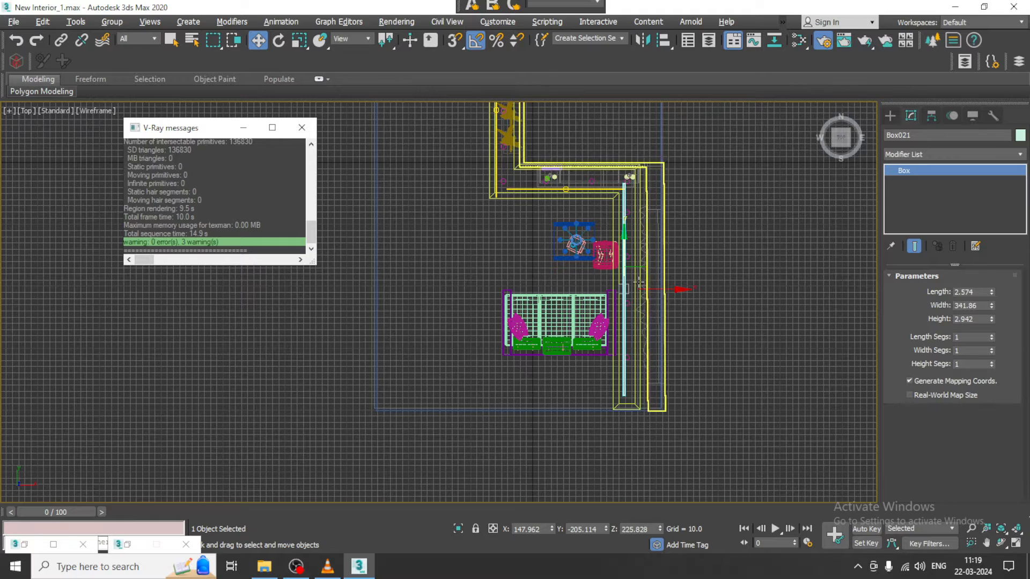
pyautogui.moveTo(623, 256); pyautogui.dragTo(629, 263)
# Step: Return to the perspective view and create a new VRayLight on the floor in front of the sofa
pyautogui.hotkey('alt', 'w')
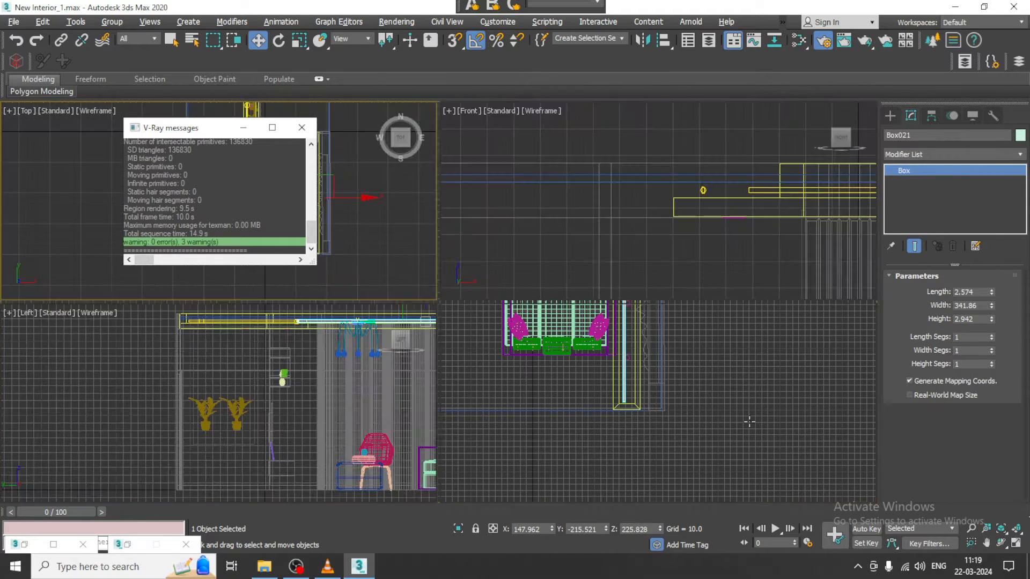
pyautogui.middleClick(749, 423)
pyautogui.hotkey('alt', 'w')
pyautogui.keyDown('alt'); pyautogui.moveTo(745, 418); pyautogui.dragTo(686, 338, button='middle'); pyautogui.keyUp('alt')
pyautogui.moveTo(662, 225); pyautogui.dragTo(702, 244, button='middle')
pyautogui.click(890, 116)
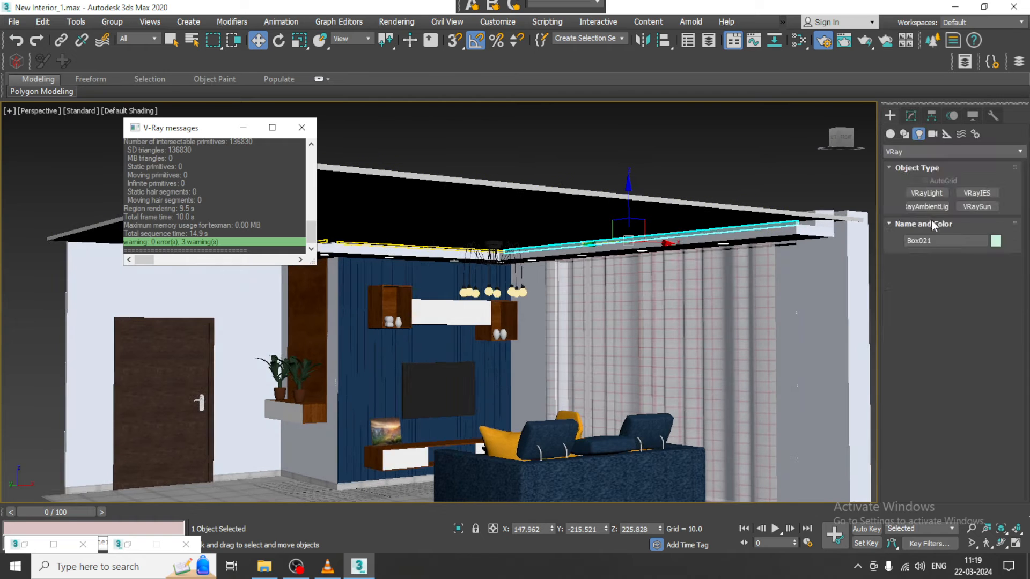
pyautogui.click(929, 194)
pyautogui.scroll(-5, 544, 378)
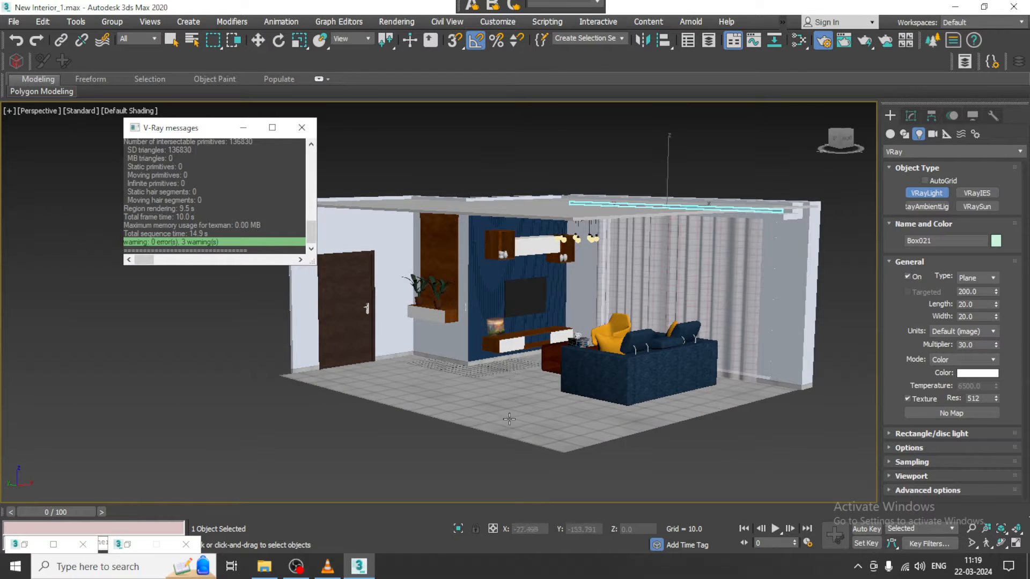
pyautogui.moveTo(509, 419); pyautogui.dragTo(506, 440)
pyautogui.scroll(3, 525, 406)
pyautogui.press('w')
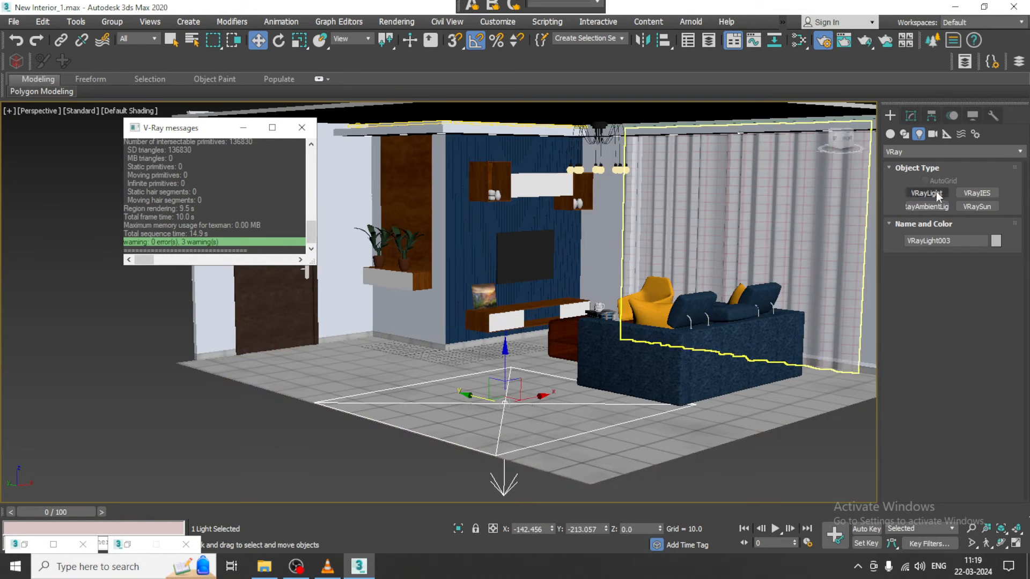
# Step: Change the new VRayLight's type to Mesh and assign the strip box above the curtains as its light mesh
pyautogui.click(910, 115)
pyautogui.click(993, 292)
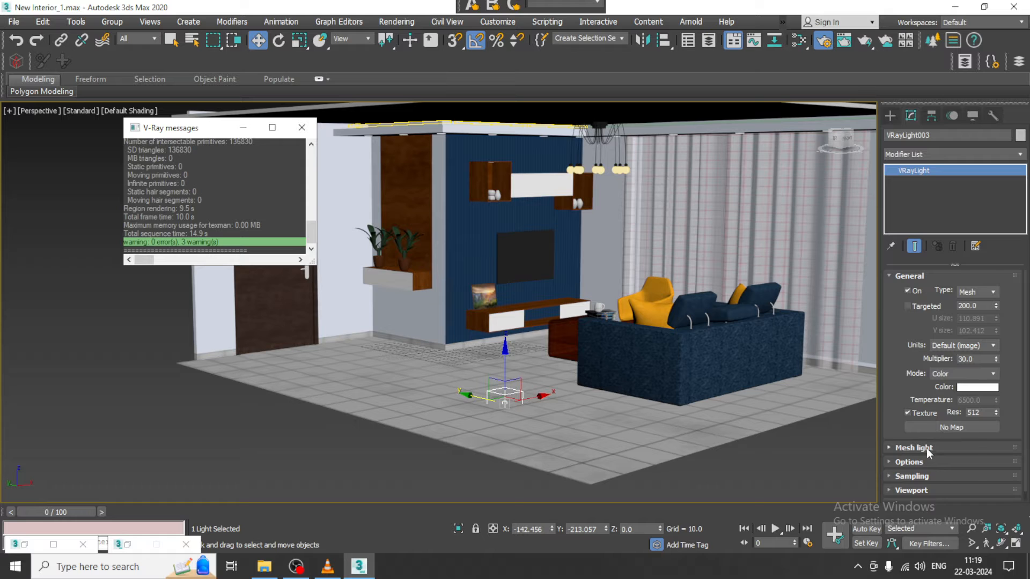
pyautogui.click(926, 449)
pyautogui.click(963, 430)
pyautogui.moveTo(764, 127); pyautogui.dragTo(678, 190, button='middle')
pyautogui.scroll(4, 677, 189)
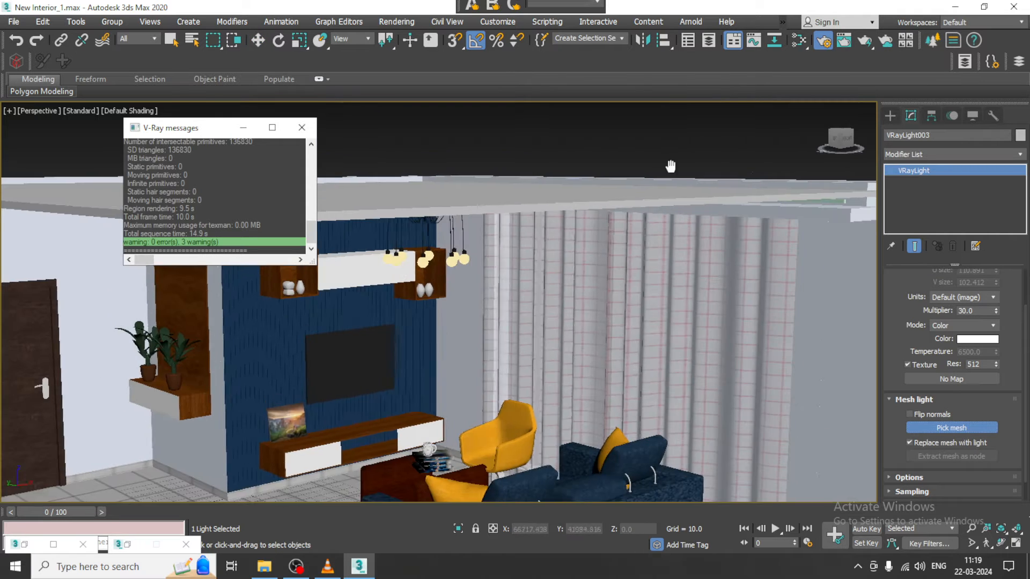
pyautogui.click(660, 199)
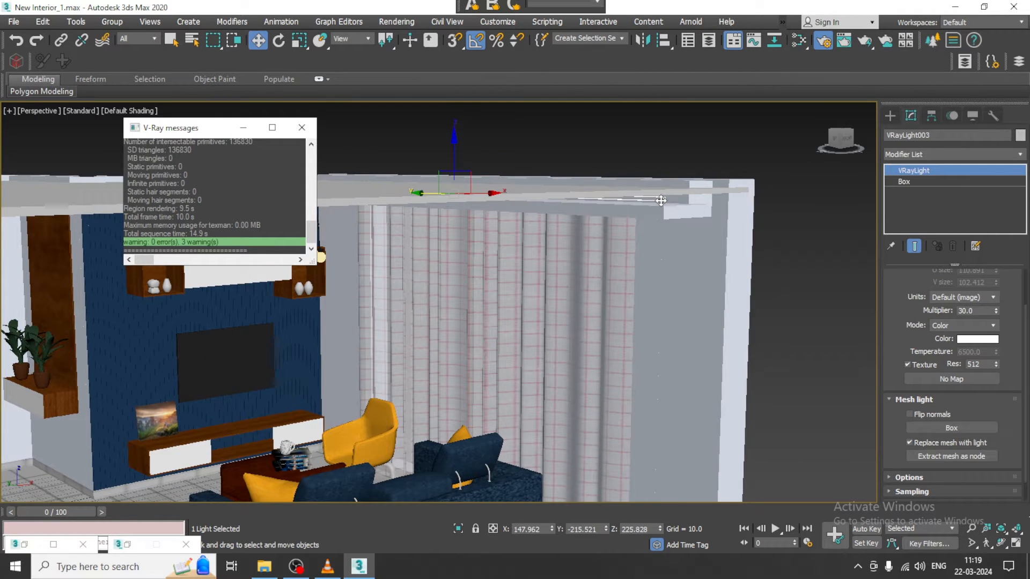
# Step: Switch the curtain-side strip light to Temperature mode at 4745 and set its multiplier to 2.0
pyautogui.click(960, 326)
pyautogui.click(957, 346)
pyautogui.doubleClick(984, 353)
pyautogui.write('474')
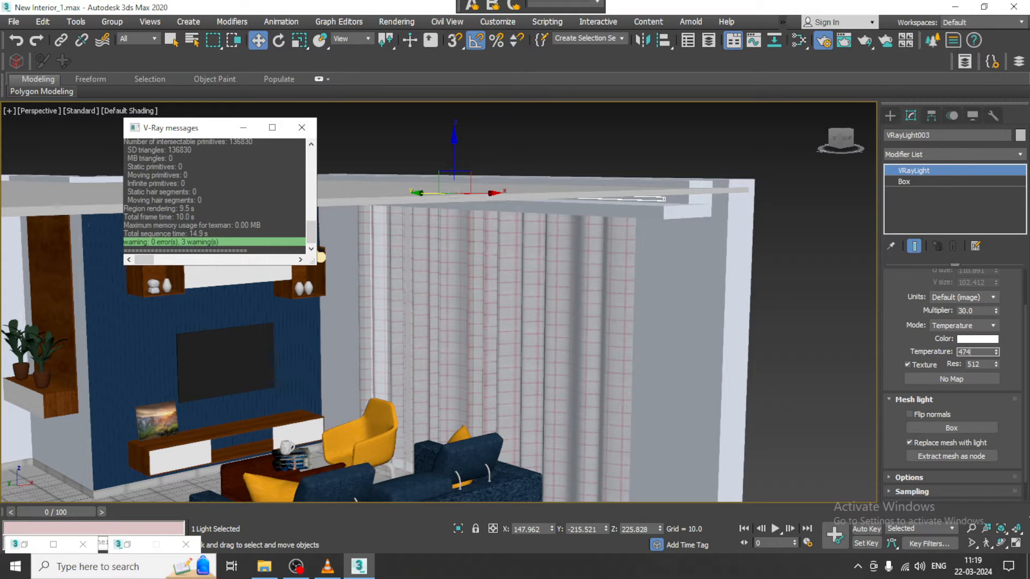
pyautogui.write('5')
pyautogui.press('Return')
pyautogui.doubleClick(980, 310)
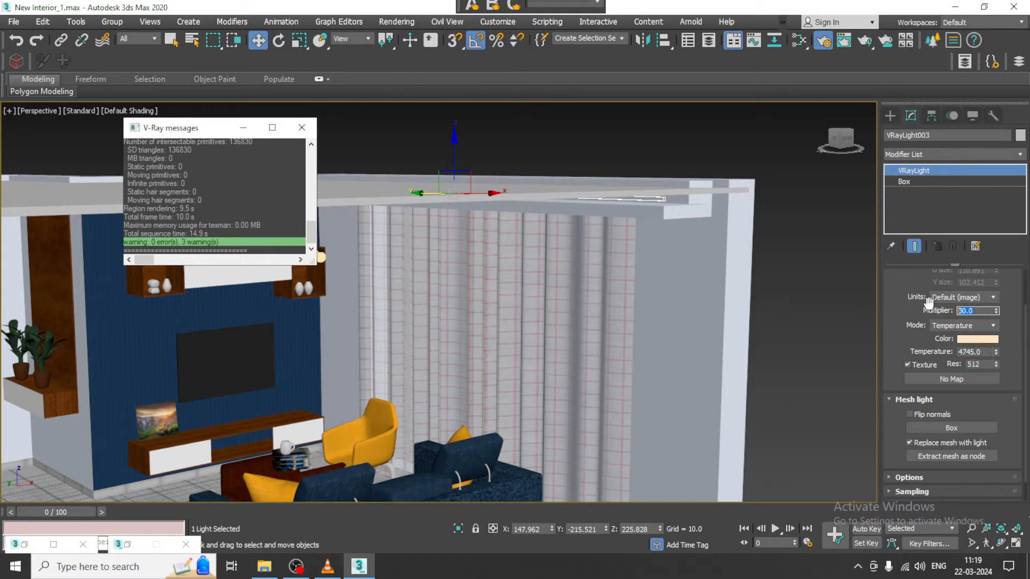
pyautogui.write('2.0')
# Step: Compare the ceiling strip lights above the TV wall and curtains with the Modernn.jpg reference, and minimize the image window
pyautogui.scroll(-5, 536, 271)
pyautogui.keyDown('alt'); pyautogui.moveTo(587, 275); pyautogui.dragTo(622, 282, button='middle'); pyautogui.keyUp('alt')
pyautogui.scroll(4, 535, 289)
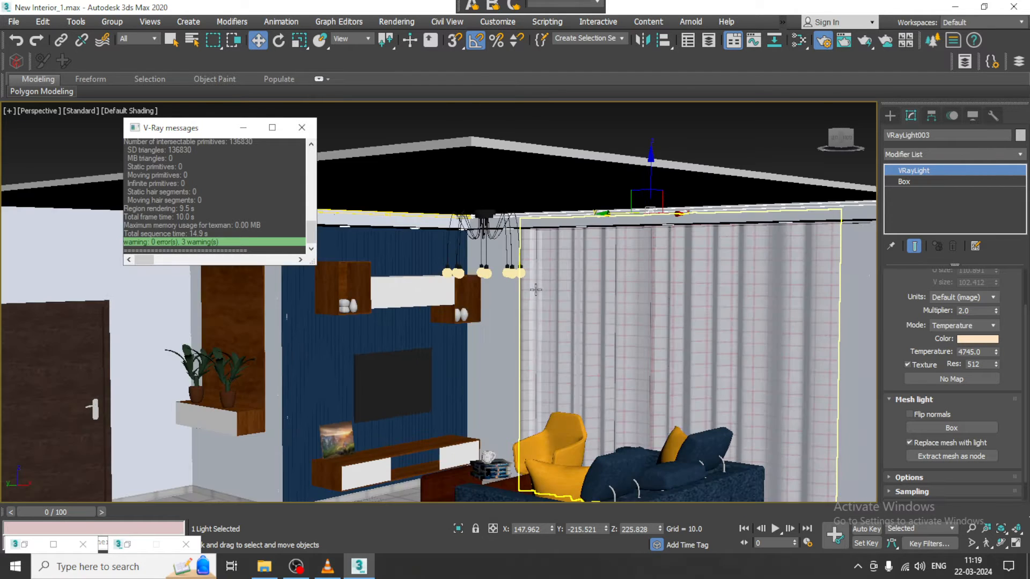
pyautogui.click(24, 543)
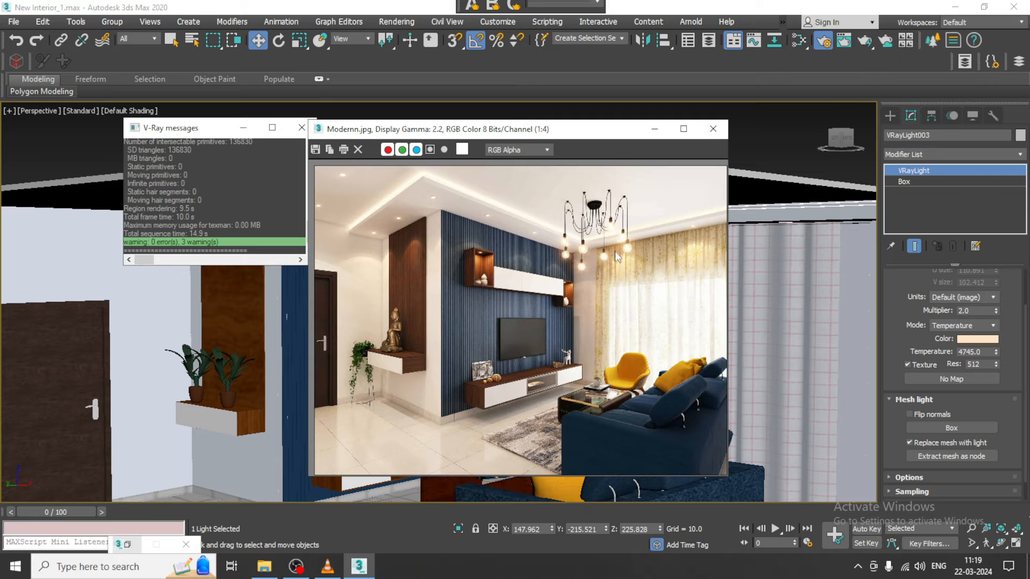
pyautogui.click(650, 130)
pyautogui.keyDown('alt'); pyautogui.moveTo(632, 215); pyautogui.dragTo(557, 249, button='middle'); pyautogui.keyUp('alt')
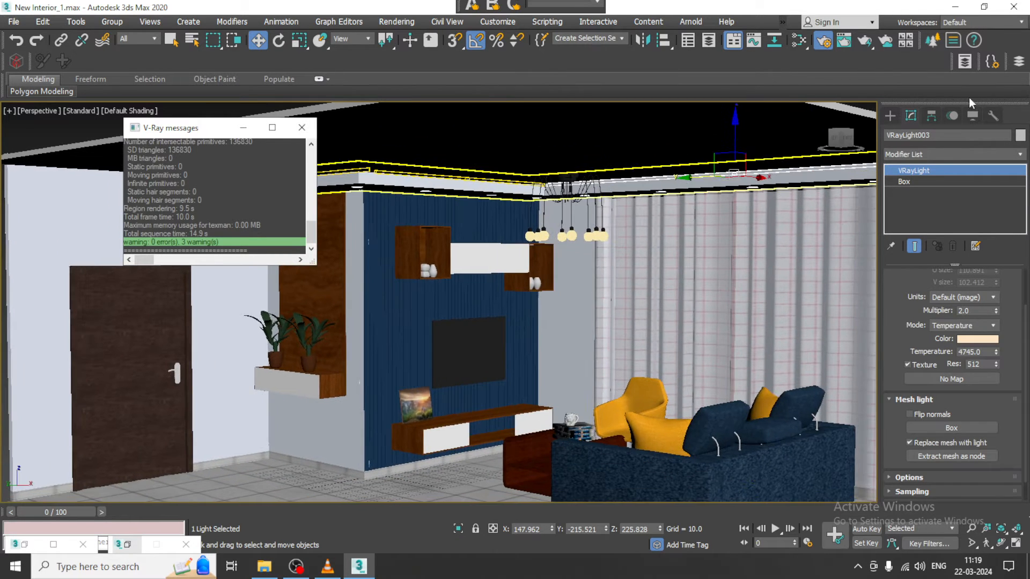
# Step: Create a large plane VRayLight on the floor at the open front side of the room
pyautogui.click(890, 116)
pyautogui.click(926, 193)
pyautogui.scroll(-6, 596, 295)
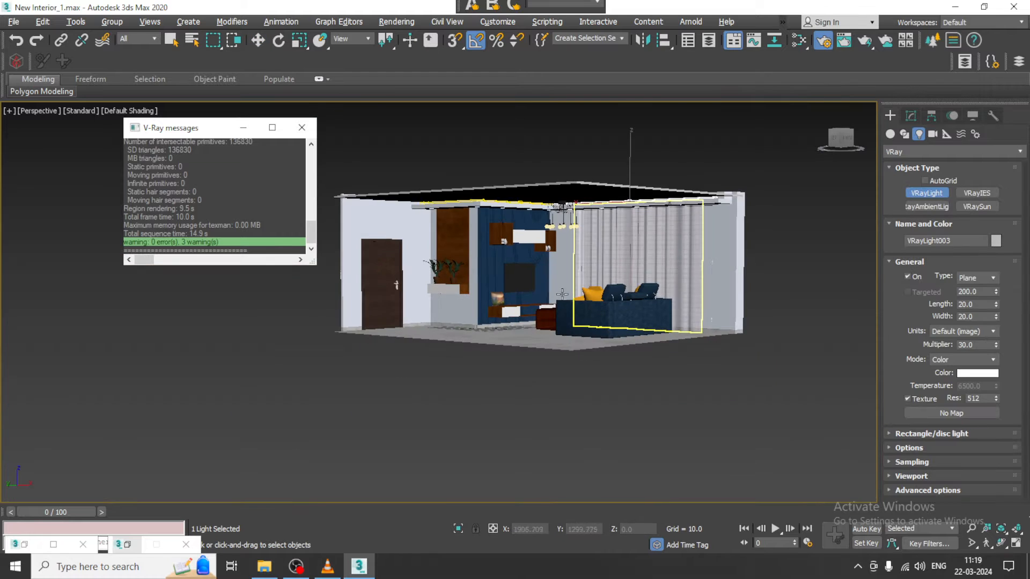
pyautogui.moveTo(481, 325); pyautogui.dragTo(480, 397)
pyautogui.press('w')
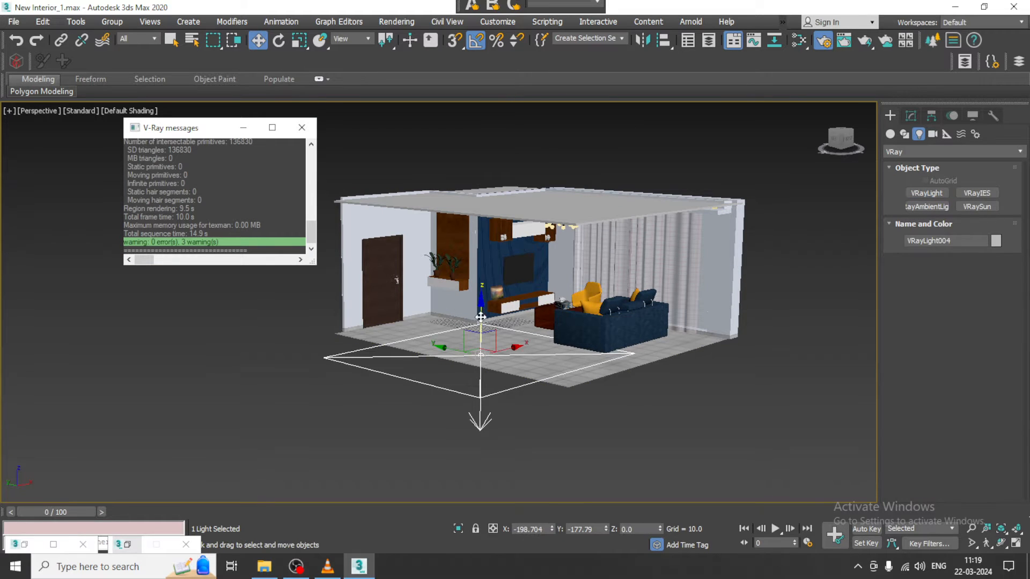
# Step: Raise the plane light beside the door wall and rotate it to face into the room with a slight downward tilt
pyautogui.moveTo(477, 372); pyautogui.dragTo(356, 315)
pyautogui.press('e')
pyautogui.press('w')
pyautogui.press('r')
pyautogui.press('w')
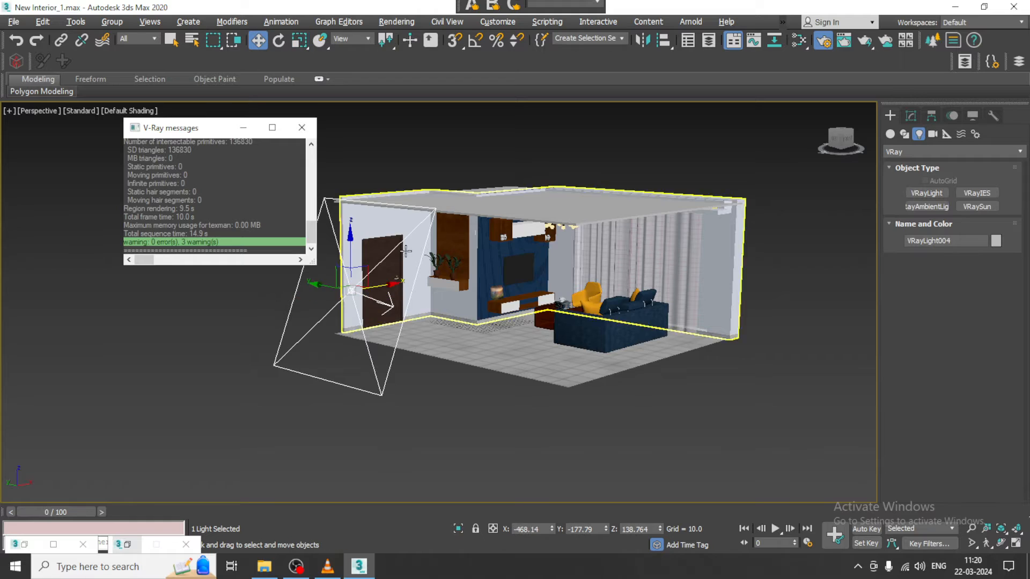
# Step: Move the plane light from beside the door to outside the open front of the room, near the sofa end
pyautogui.moveTo(406, 251)
pyautogui.keyDown('alt'); pyautogui.mouseDown(button='middle')
pyautogui.moveTo(444, 246)
pyautogui.moveTo(423, 257)
pyautogui.mouseUp(button='middle'); pyautogui.keyUp('alt')
pyautogui.scroll(5, 399, 298)
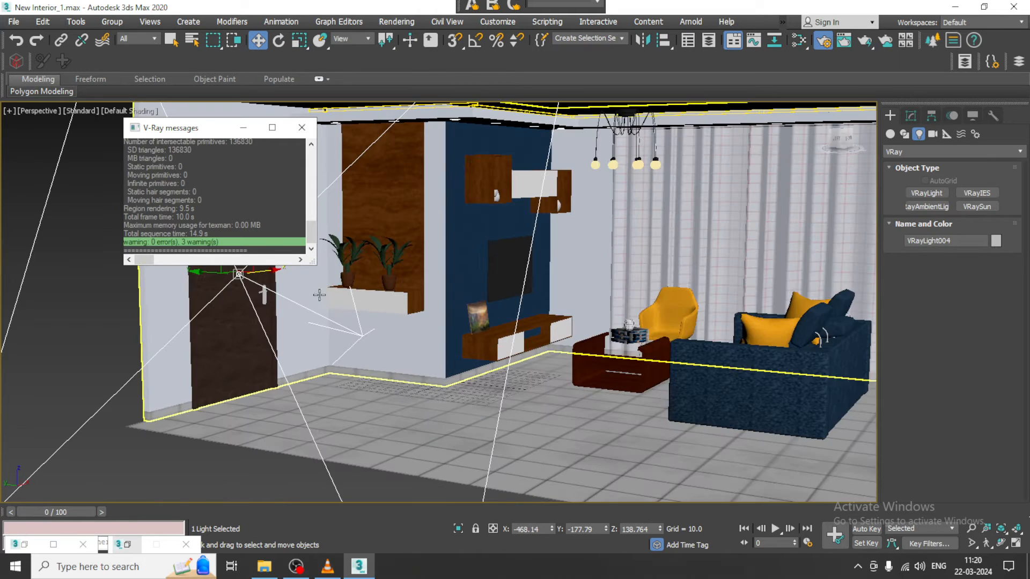
pyautogui.scroll(-4, 319, 294)
pyautogui.keyDown('alt'); pyautogui.moveTo(320, 295); pyautogui.dragTo(348, 334, button='middle'); pyautogui.keyUp('alt')
pyautogui.moveTo(328, 282); pyautogui.dragTo(537, 234)
pyautogui.press('e')
pyautogui.scroll(-4, 537, 234)
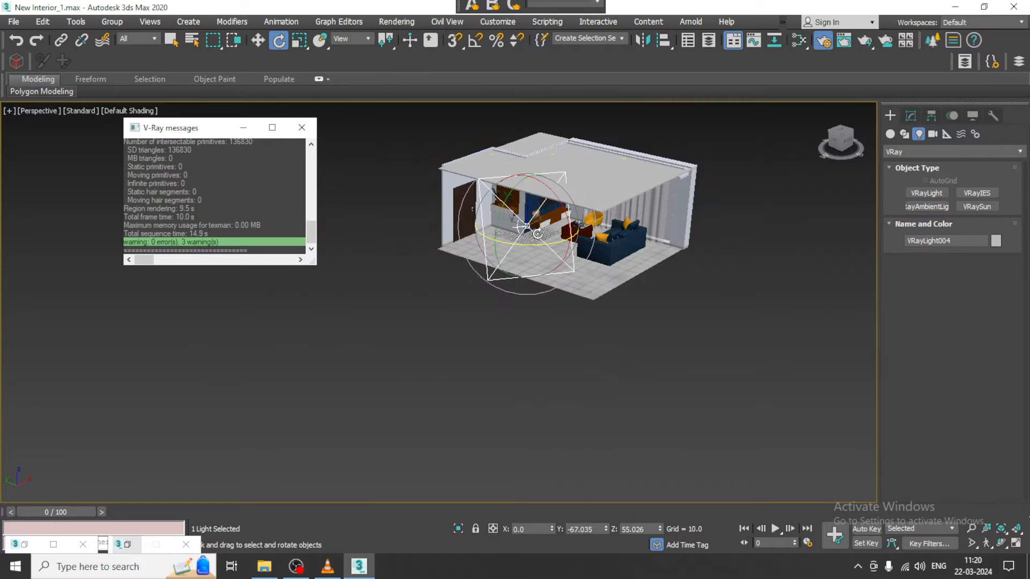
pyautogui.press('w')
pyautogui.keyDown('alt'); pyautogui.moveTo(537, 234); pyautogui.dragTo(546, 227, button='middle'); pyautogui.keyUp('alt')
pyautogui.moveTo(489, 224); pyautogui.dragTo(616, 225)
pyautogui.keyDown('alt'); pyautogui.moveTo(616, 225); pyautogui.dragTo(570, 217, button='middle'); pyautogui.keyUp('alt')
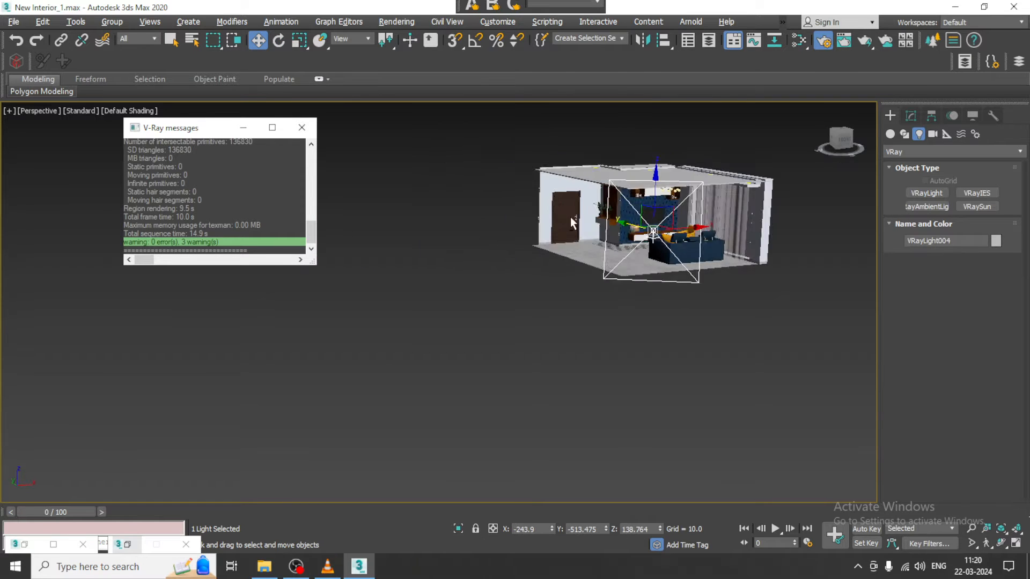
pyautogui.scroll(4, 571, 217)
pyautogui.moveTo(753, 233); pyautogui.dragTo(771, 245)
# Step: Rotate the plane light to aim into the living room toward the TV wall with a slight downward tilt
pyautogui.press('e')
pyautogui.scroll(4, 741, 250)
pyautogui.keyDown('alt'); pyautogui.moveTo(741, 251); pyautogui.dragTo(722, 220, button='middle'); pyautogui.keyUp('alt')
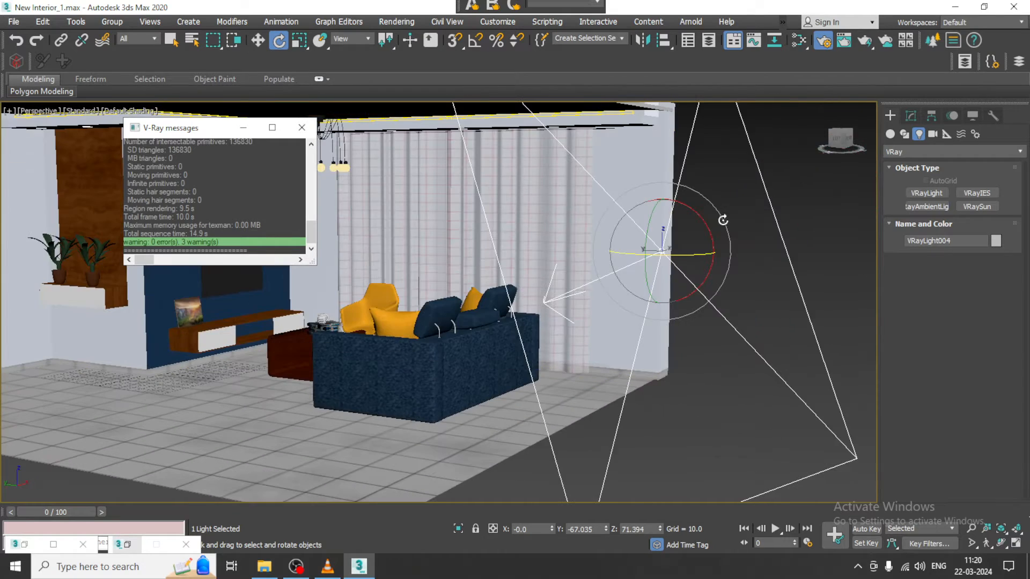
pyautogui.moveTo(706, 219); pyautogui.dragTo(720, 233)
# Step: Minimize the V-Ray messages window and render the perspective view of the whole room
pyautogui.moveTo(357, 297); pyautogui.dragTo(496, 285, button='middle')
pyautogui.scroll(3, 506, 296)
pyautogui.scroll(-3, 519, 302)
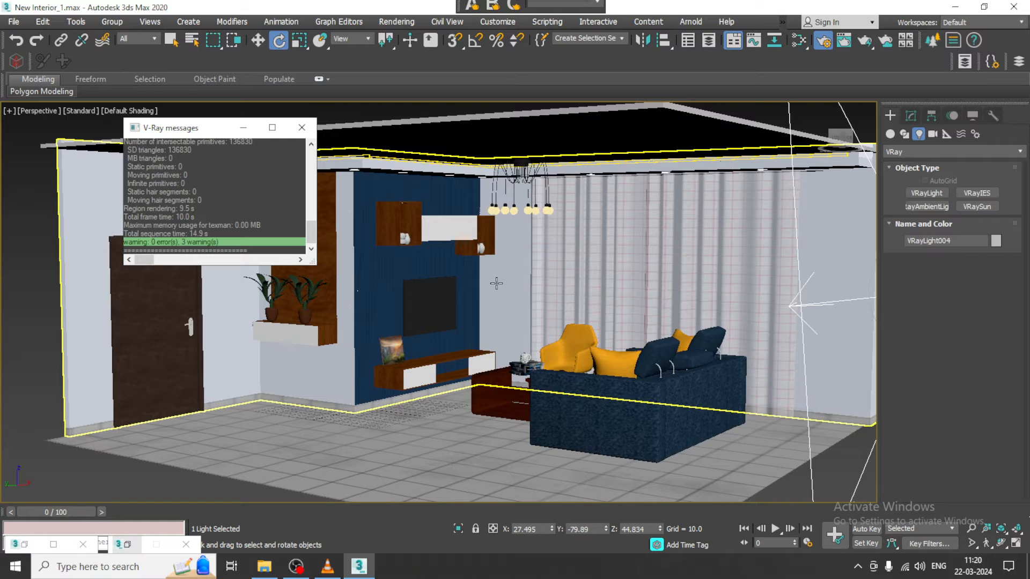
pyautogui.press('Up')
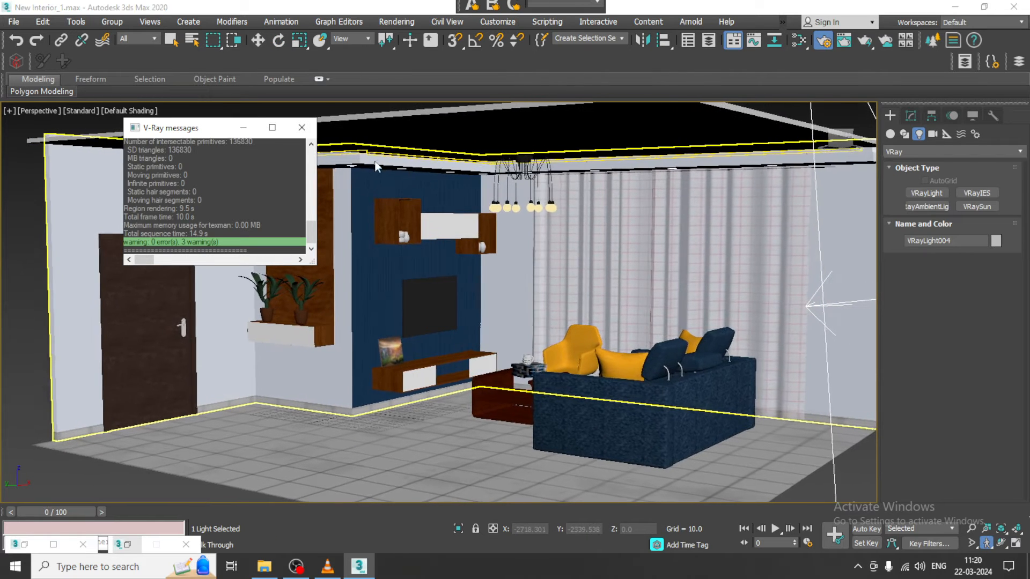
pyautogui.click(243, 128)
pyautogui.click(397, 22)
pyautogui.click(403, 41)
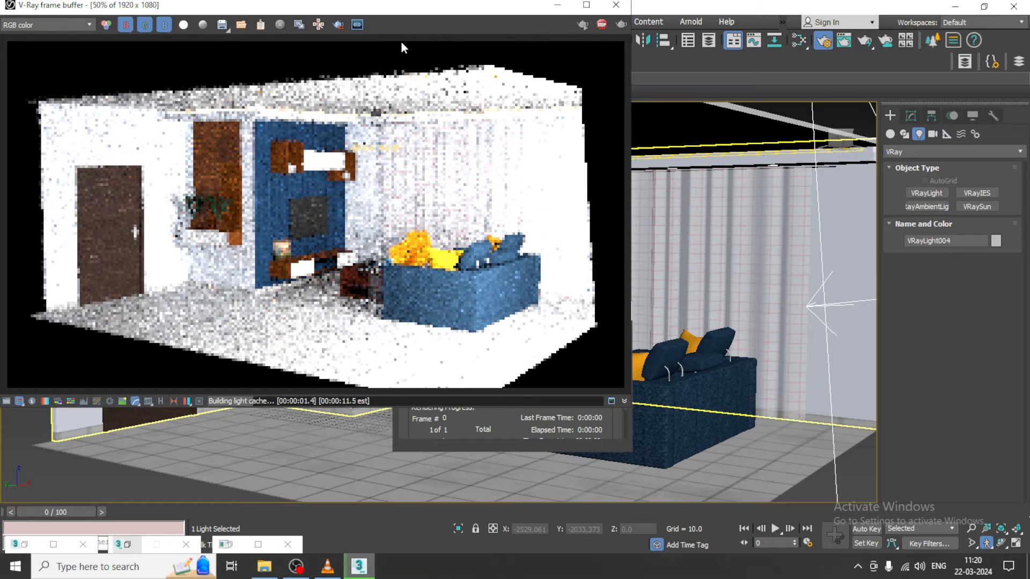
# Step: Switch the plane light to Temperature mode at 4745 and enable its Double-sided and Invisible options
pyautogui.click(911, 116)
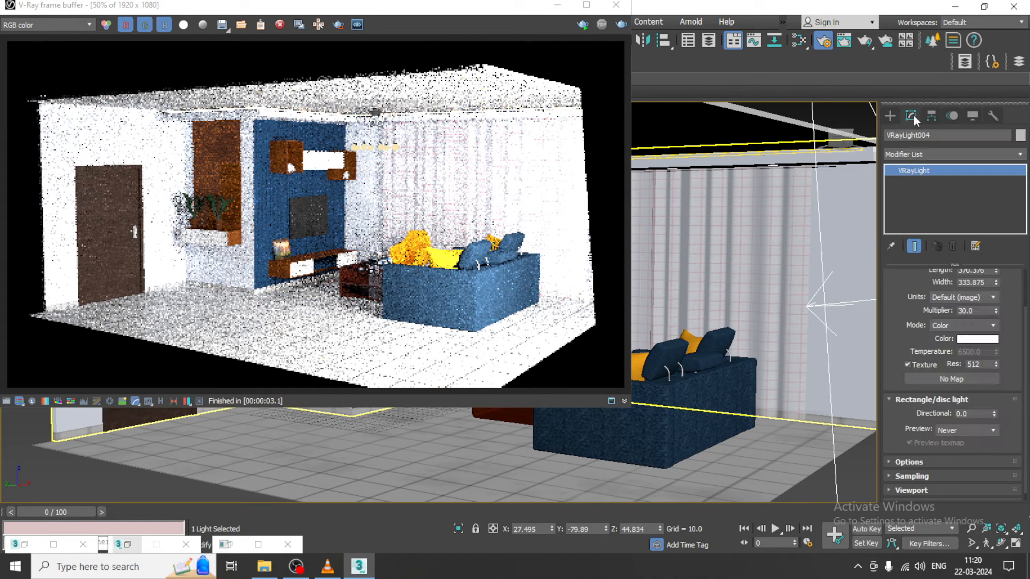
pyautogui.click(985, 326)
pyautogui.click(994, 353)
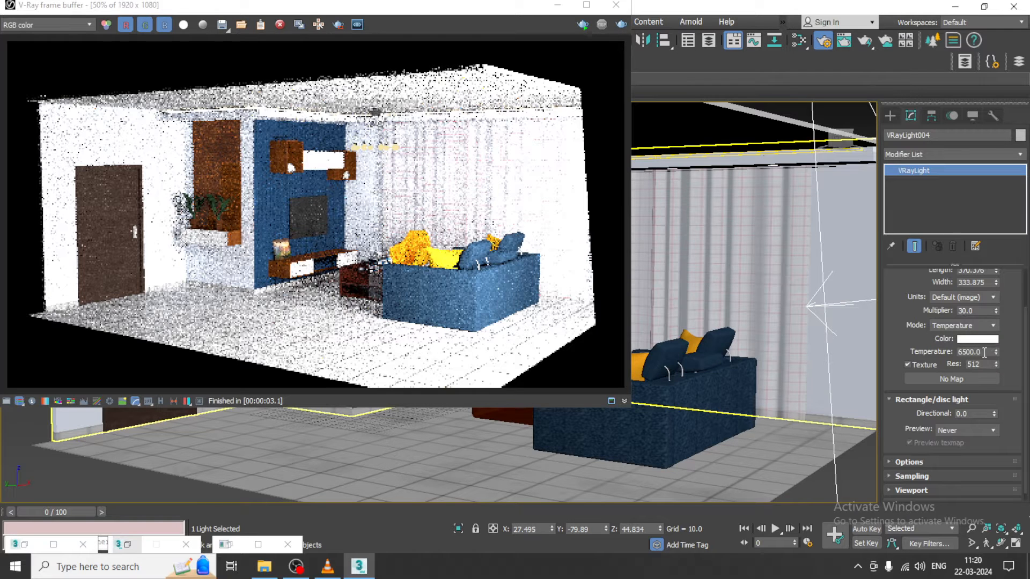
pyautogui.write('4745')
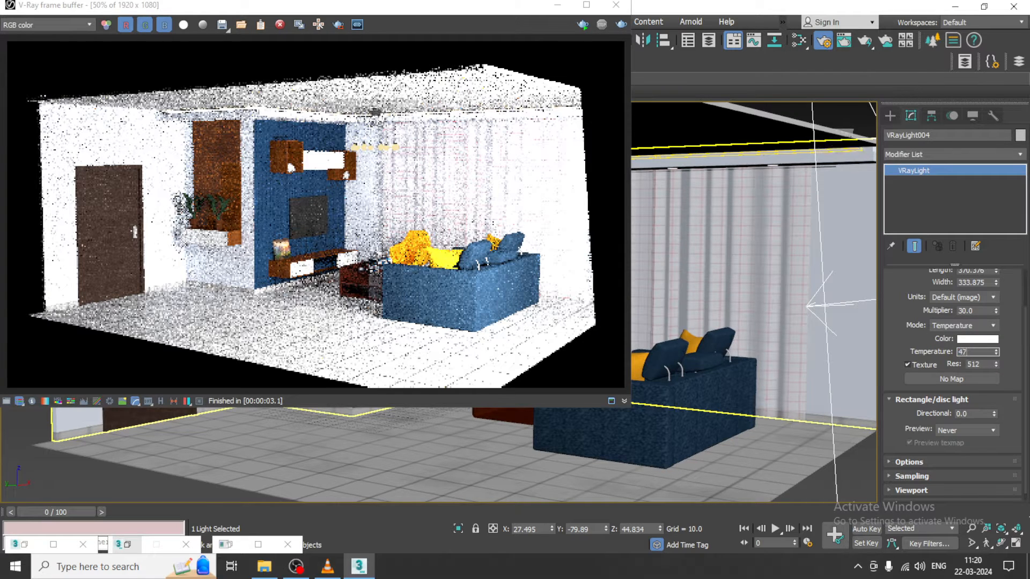
pyautogui.press('Return')
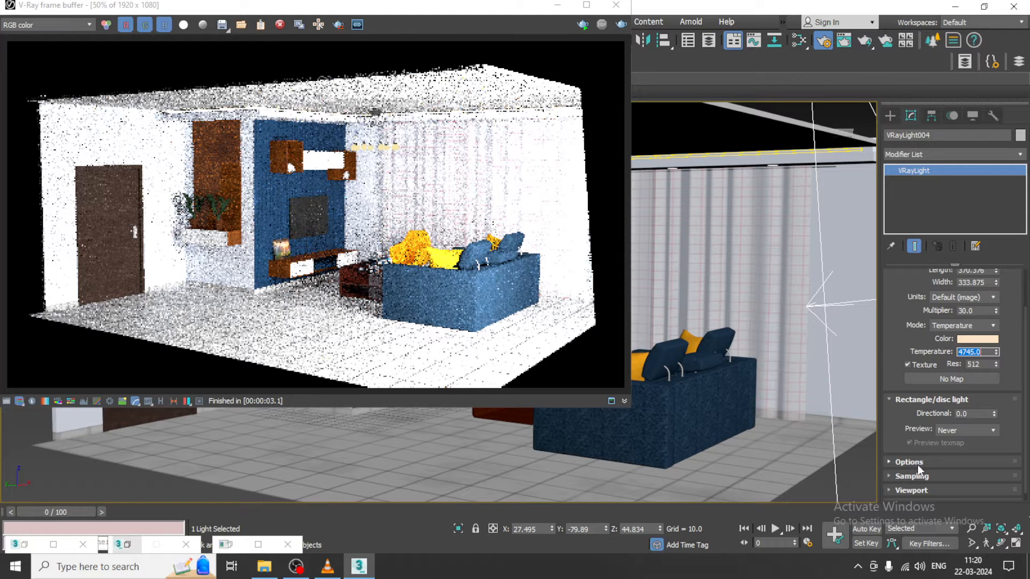
pyautogui.click(916, 462)
pyautogui.click(925, 375)
pyautogui.click(924, 382)
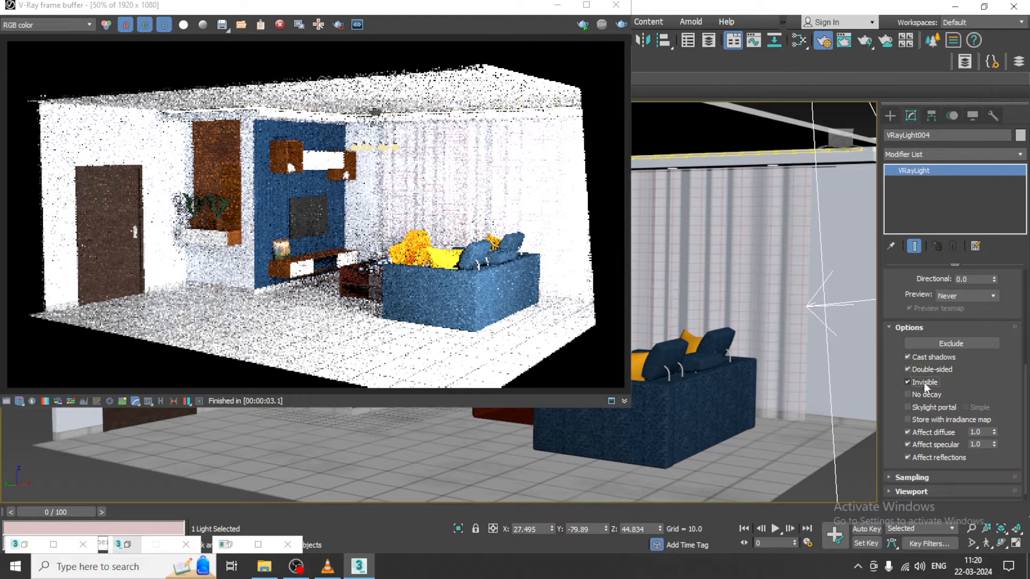
# Step: Set the plane light's multiplier to 2.0, render the room again, and close the frame buffer
pyautogui.moveTo(899, 291); pyautogui.dragTo(916, 475)
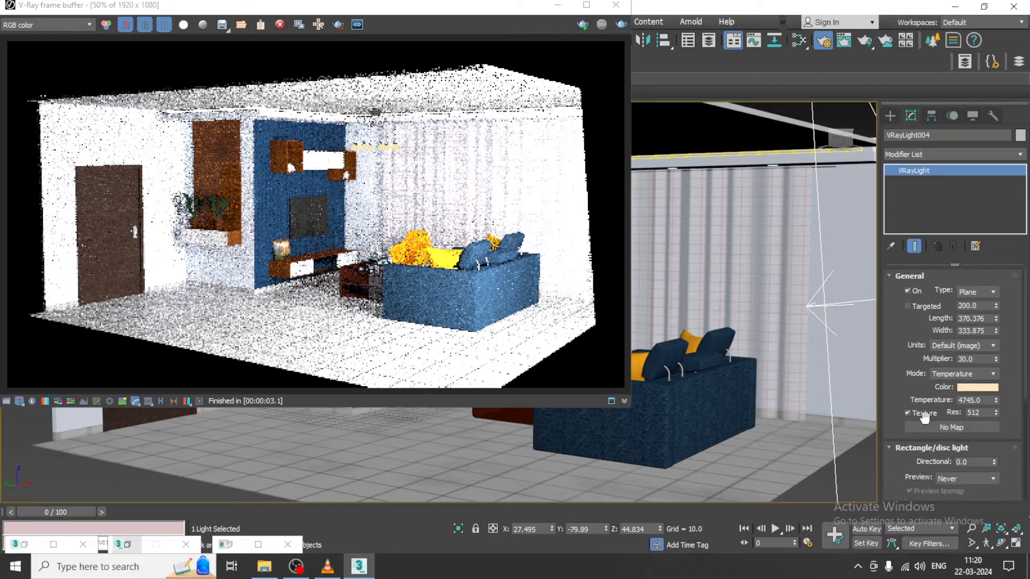
pyautogui.write('2')
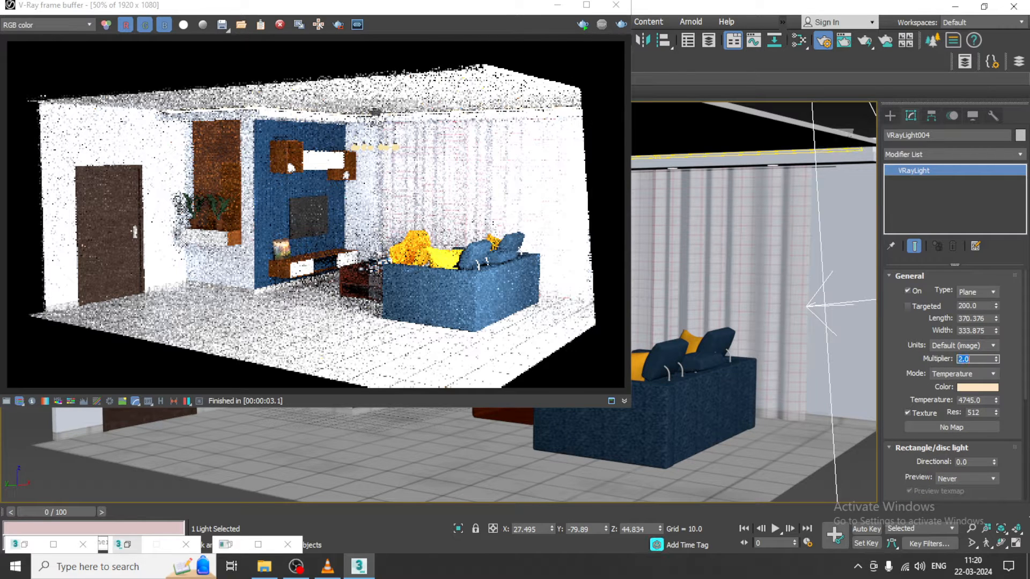
pyautogui.press('Return')
pyautogui.click(621, 24)
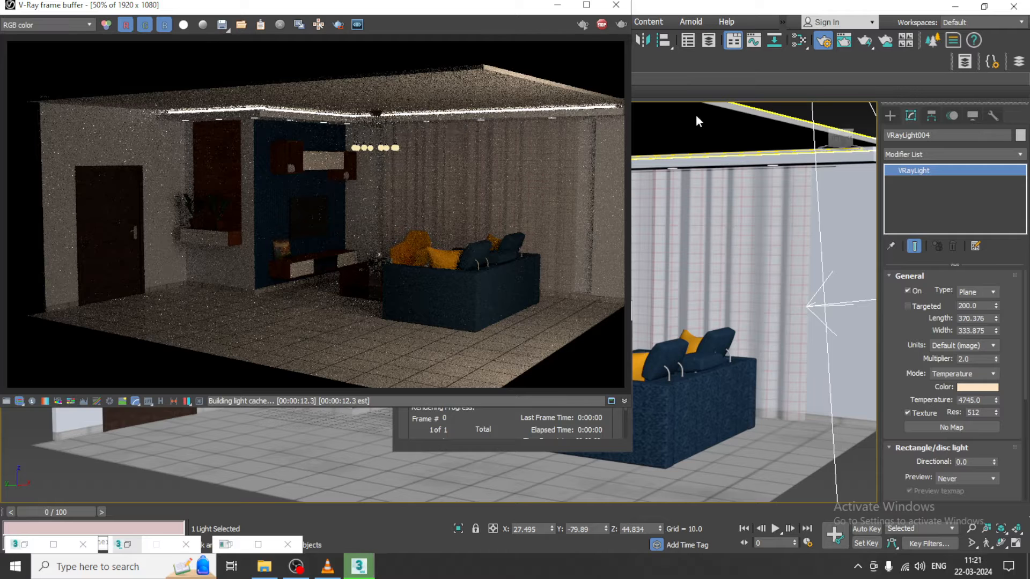
pyautogui.click(615, 5)
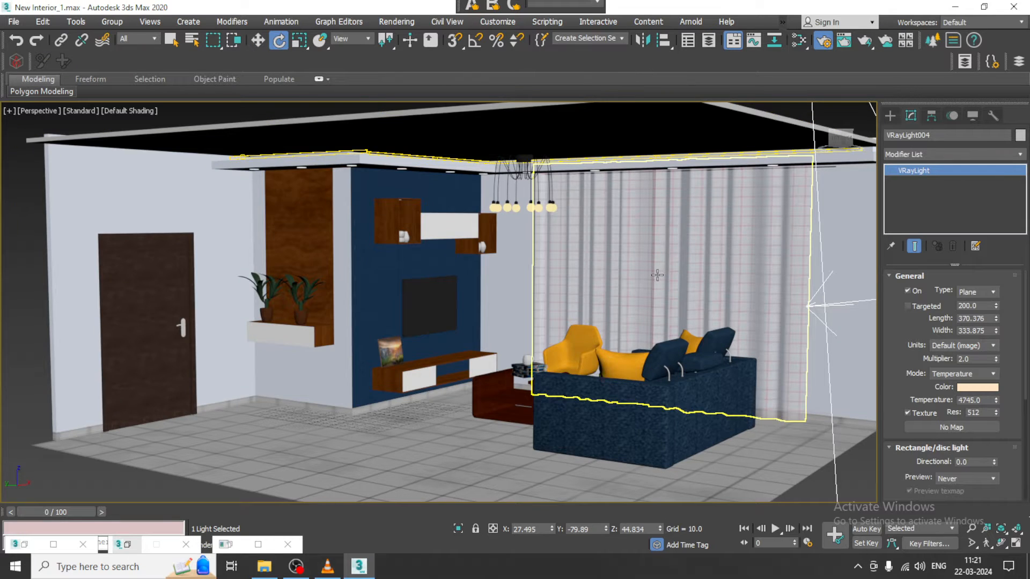
# Step: Set the multiplier of the plane light at the room's open front to 3.0
pyautogui.scroll(-5, 657, 275)
pyautogui.moveTo(730, 268); pyautogui.dragTo(628, 301, button='middle')
pyautogui.press('w')
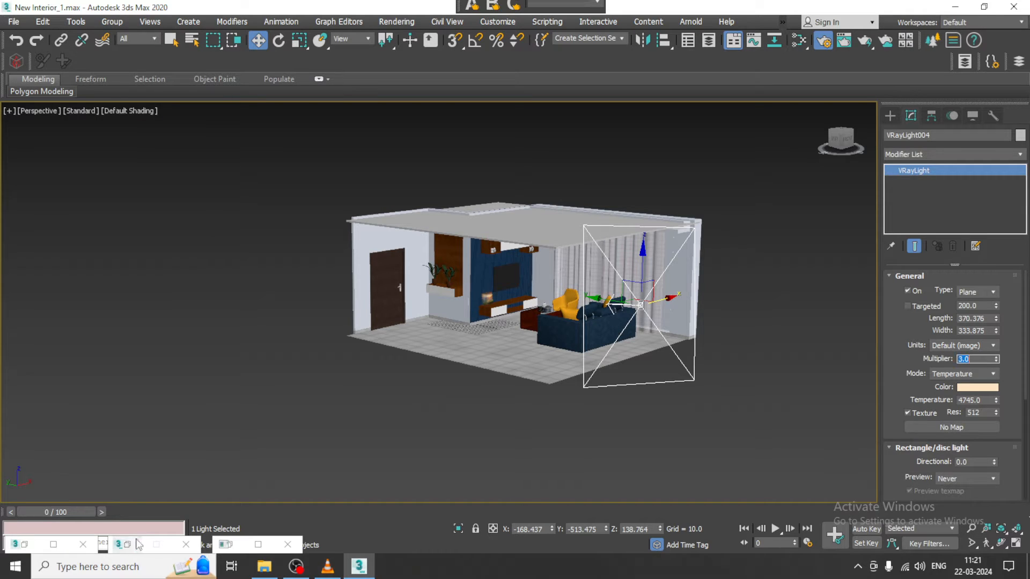
# Step: Restore the Modernn.jpg reference to check its lighting and minimize the image window
pyautogui.click(15, 545)
pyautogui.click(28, 546)
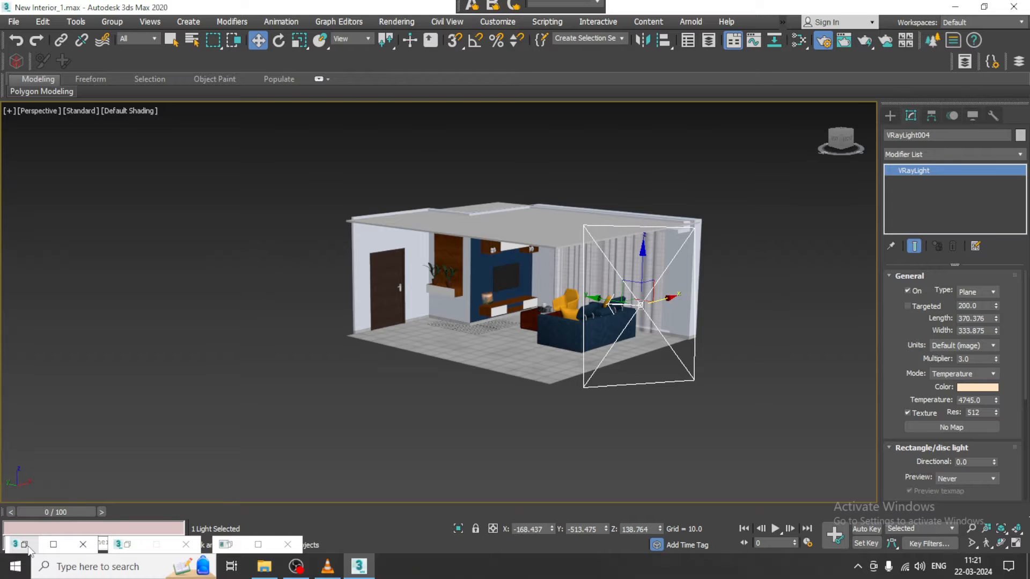
pyautogui.click(24, 545)
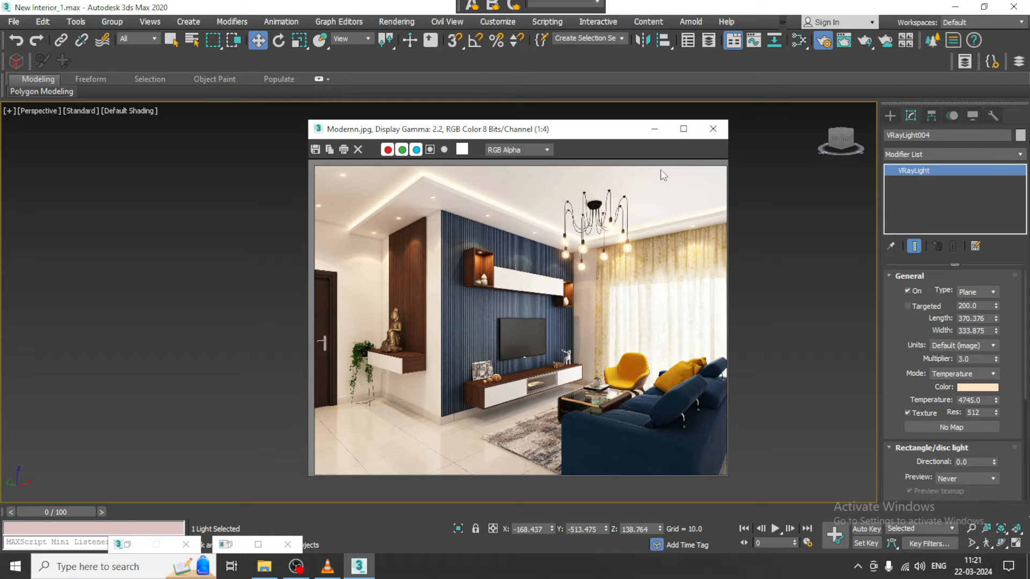
pyautogui.click(653, 131)
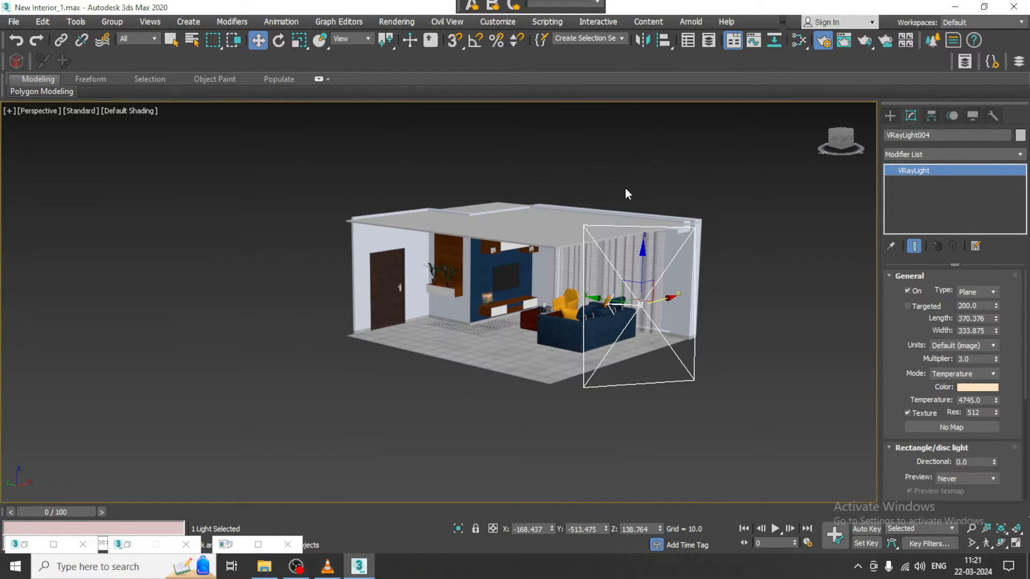
# Step: Inspect the plane light's placement relative to the room in the Front and Left views
pyautogui.hotkey('alt', 'w')
pyautogui.rightClick(589, 209)
pyautogui.hotkey('alt', 'w')
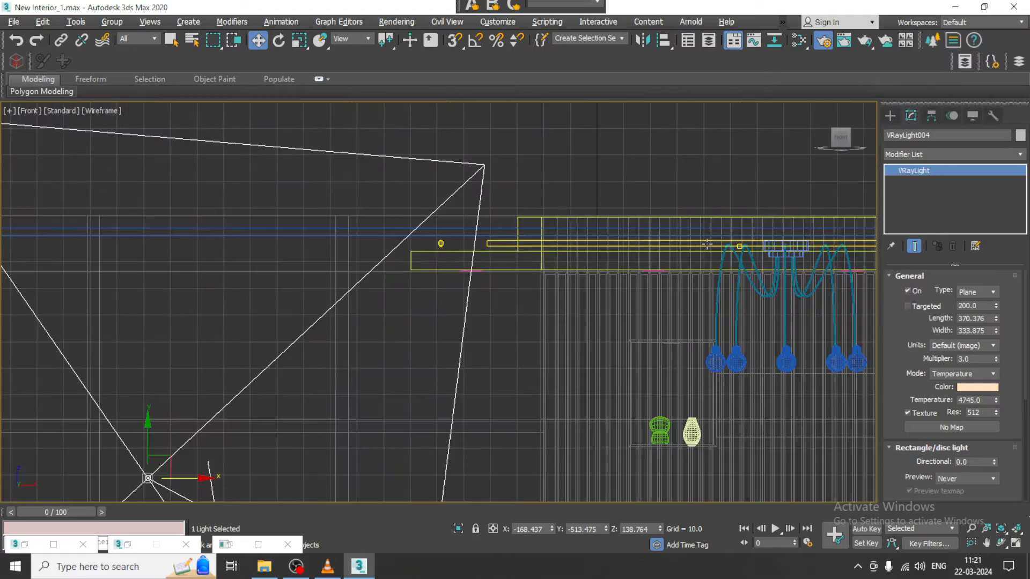
pyautogui.scroll(-10, 459, 196)
pyautogui.hotkey('alt', 'w')
pyautogui.rightClick(243, 403)
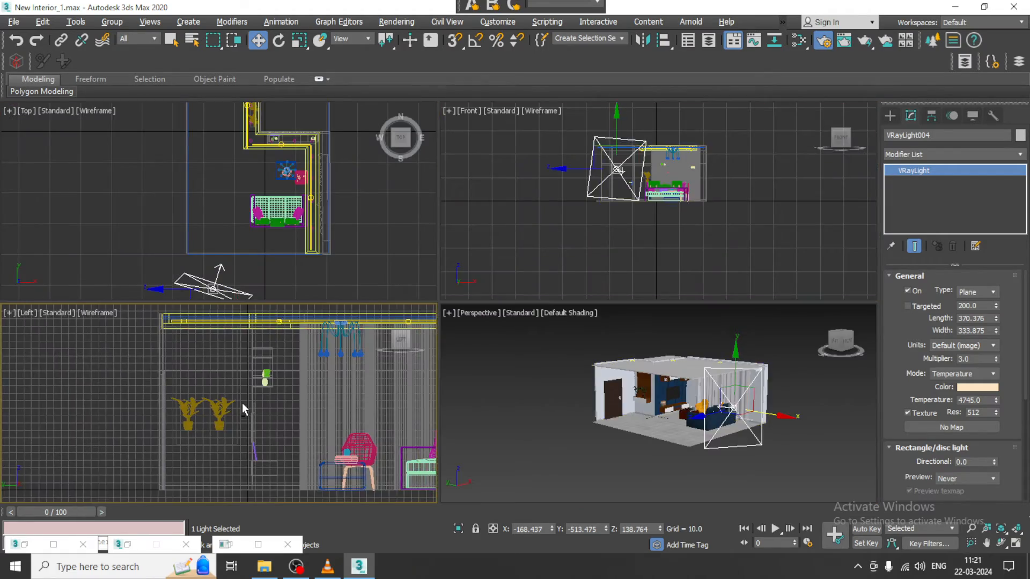
pyautogui.hotkey('alt', 'w')
pyautogui.scroll(3, 439, 374)
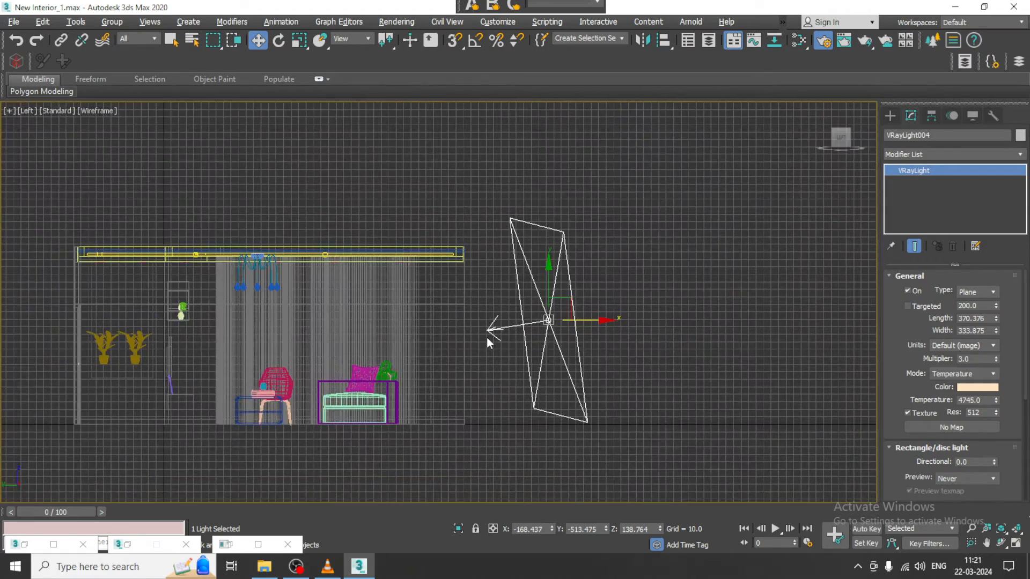
# Step: Create a VRaySun in the Front view, aimed from high beyond the curtain wall into the room, and add the VRaySky environment map
pyautogui.hotkey('alt', 'w')
pyautogui.rightClick(646, 202)
pyautogui.hotkey('alt', 'w')
pyautogui.moveTo(615, 201); pyautogui.dragTo(668, 243, button='middle')
pyautogui.click(888, 117)
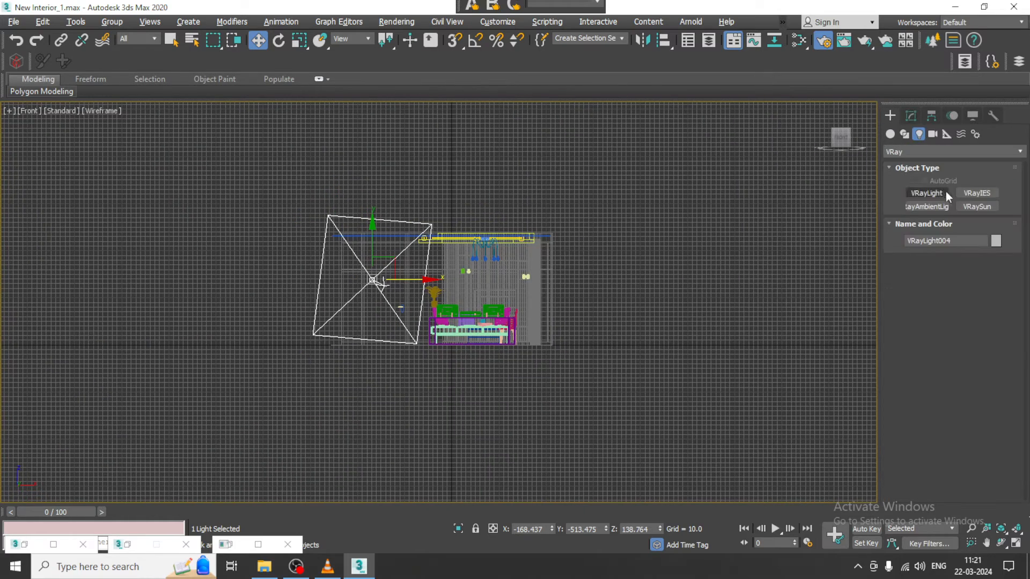
pyautogui.click(977, 206)
pyautogui.moveTo(851, 170); pyautogui.dragTo(726, 215, button='middle')
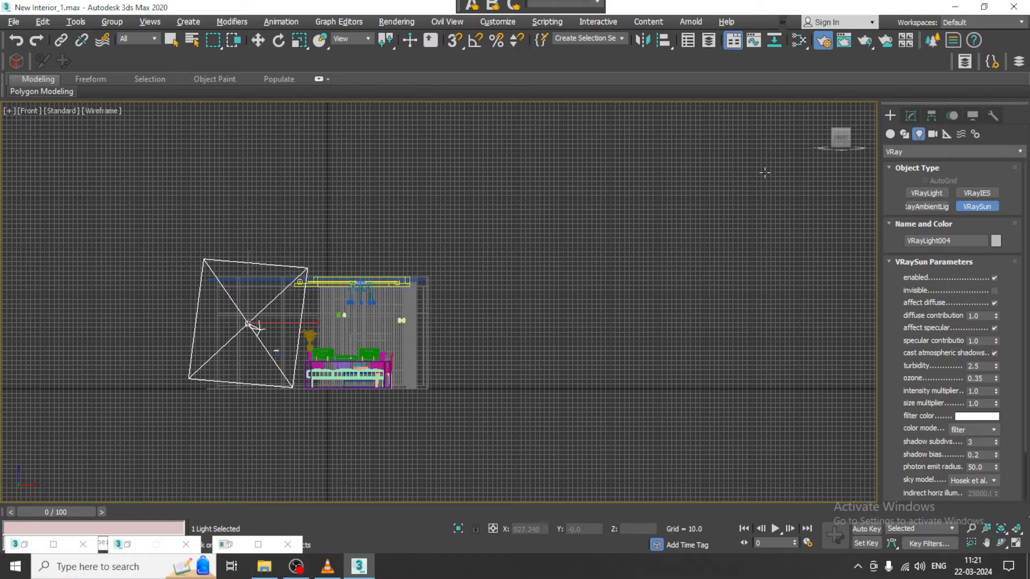
pyautogui.moveTo(764, 172); pyautogui.dragTo(331, 376)
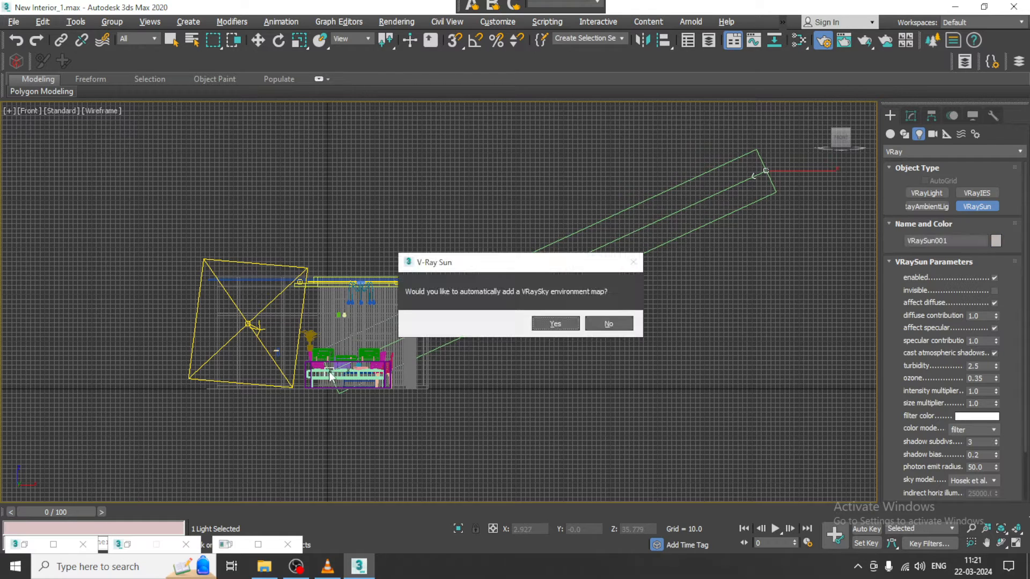
pyautogui.click(556, 324)
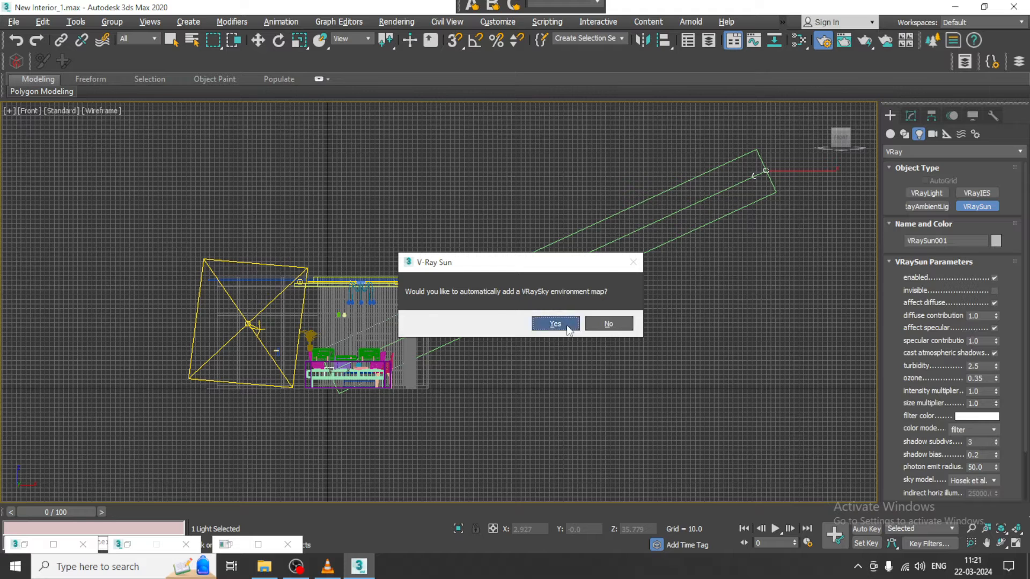
pyautogui.rightClick(748, 349)
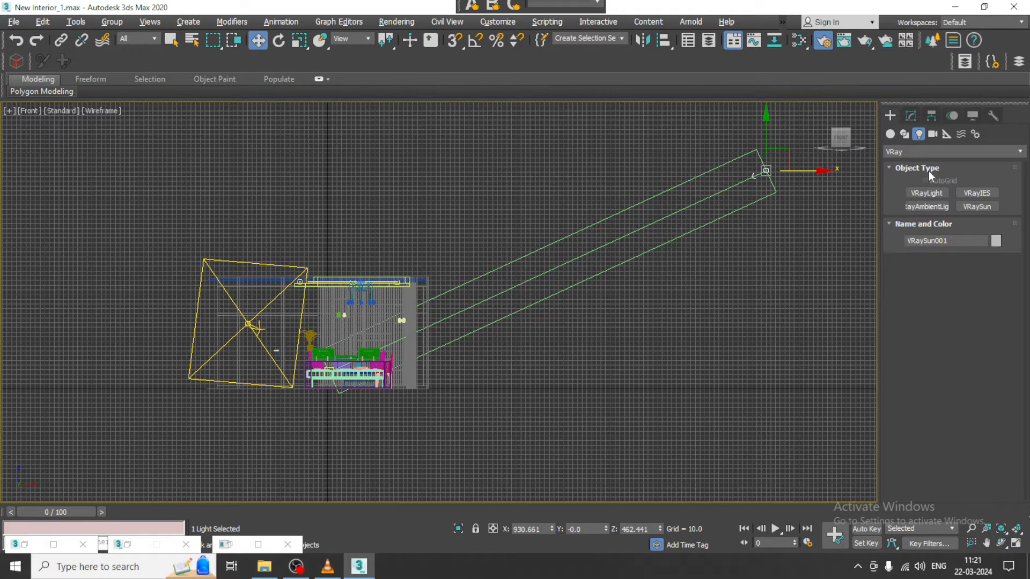
# Step: Change the VRaySun's filter color to a pale warm cream
pyautogui.click(909, 116)
pyautogui.click(975, 432)
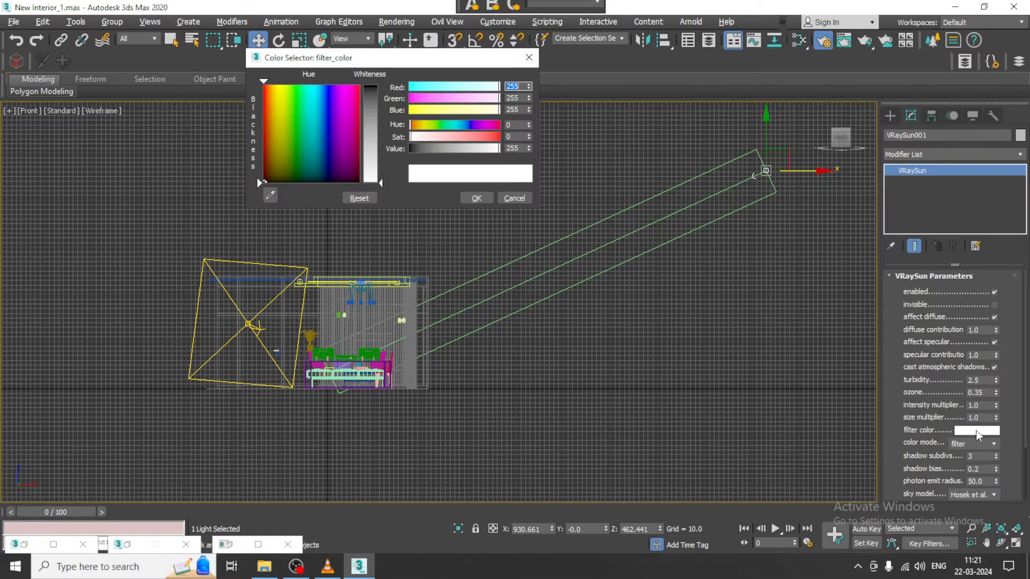
pyautogui.moveTo(315, 156); pyautogui.dragTo(272, 118)
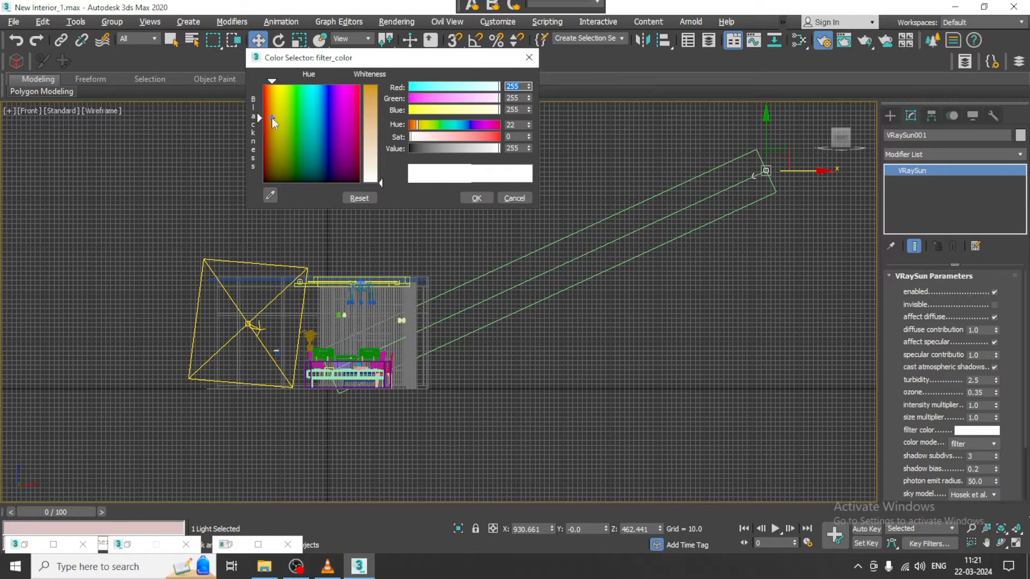
pyautogui.click(479, 197)
# Step: Select the wall object in the Perspective view and isolate it
pyautogui.hotkey('alt', 'w')
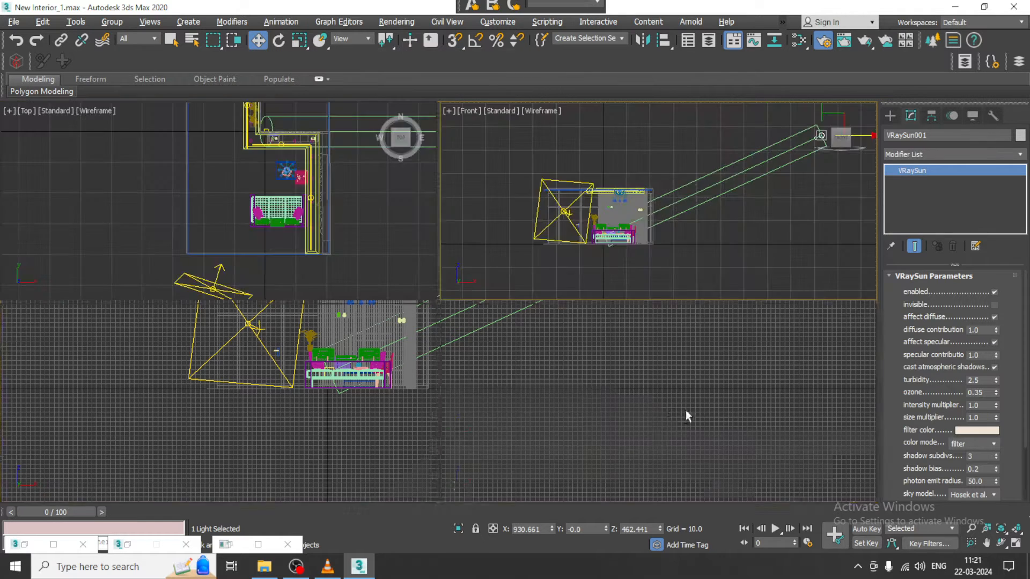
pyautogui.middleClick(687, 416)
pyautogui.hotkey('alt', 'w')
pyautogui.keyDown('alt'); pyautogui.moveTo(681, 410); pyautogui.dragTo(541, 357, button='middle'); pyautogui.keyUp('alt')
pyautogui.scroll(5, 540, 357)
pyautogui.click(556, 333)
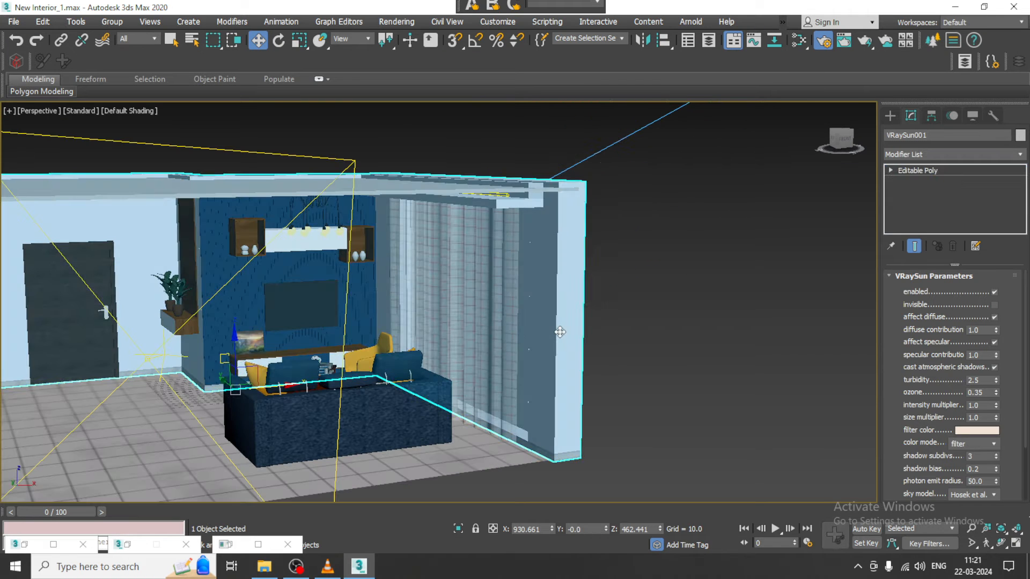
pyautogui.scroll(4, 496, 322)
pyautogui.keyDown('alt'); pyautogui.moveTo(496, 316); pyautogui.dragTo(688, 280, button='middle'); pyautogui.keyUp('alt')
pyautogui.hotkey('alt', 'q')
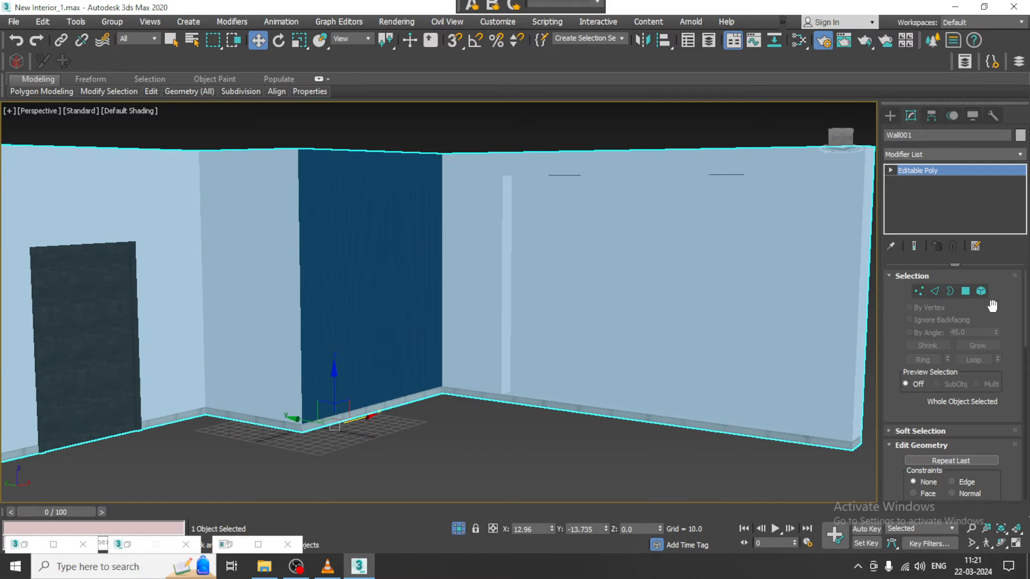
# Step: Show edged faces and select the four polygons forming the window area in the wall behind the curtains
pyautogui.click(966, 291)
pyautogui.click(752, 258)
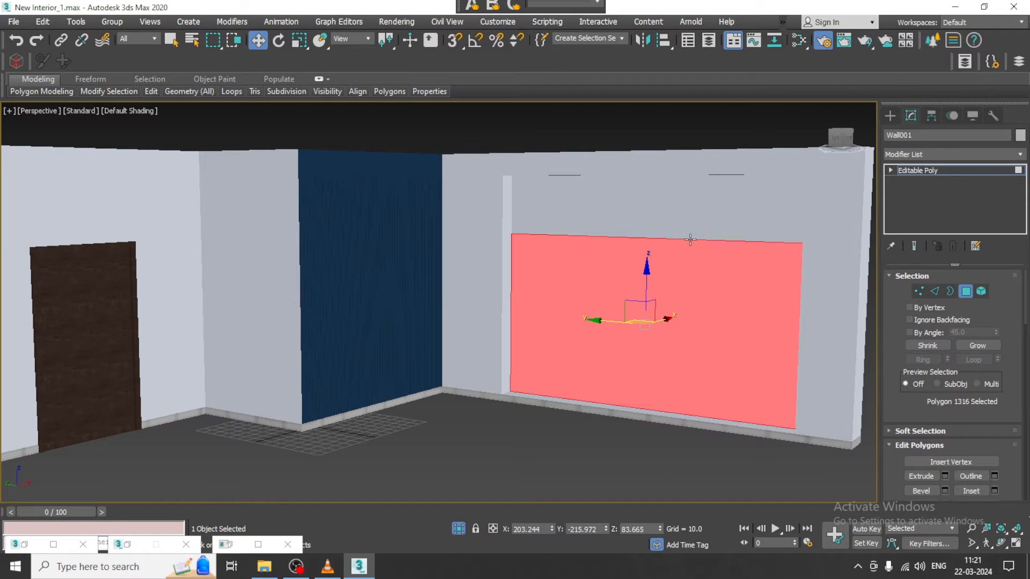
pyautogui.press('F4')
pyautogui.moveTo(704, 271); pyautogui.dragTo(637, 275, button='middle')
pyautogui.keyDown('ctrl'); pyautogui.click(632, 216); pyautogui.keyUp('ctrl')
pyautogui.moveTo(733, 320)
pyautogui.keyDown('alt'); pyautogui.mouseDown(button='middle')
pyautogui.moveTo(540, 277)
pyautogui.moveTo(650, 324)
pyautogui.moveTo(739, 324)
pyautogui.mouseUp(button='middle'); pyautogui.keyUp('alt')
pyautogui.keyDown('ctrl'); pyautogui.click(512, 231); pyautogui.keyUp('ctrl')
pyautogui.keyDown('ctrl'); pyautogui.click(513, 292); pyautogui.keyUp('ctrl')
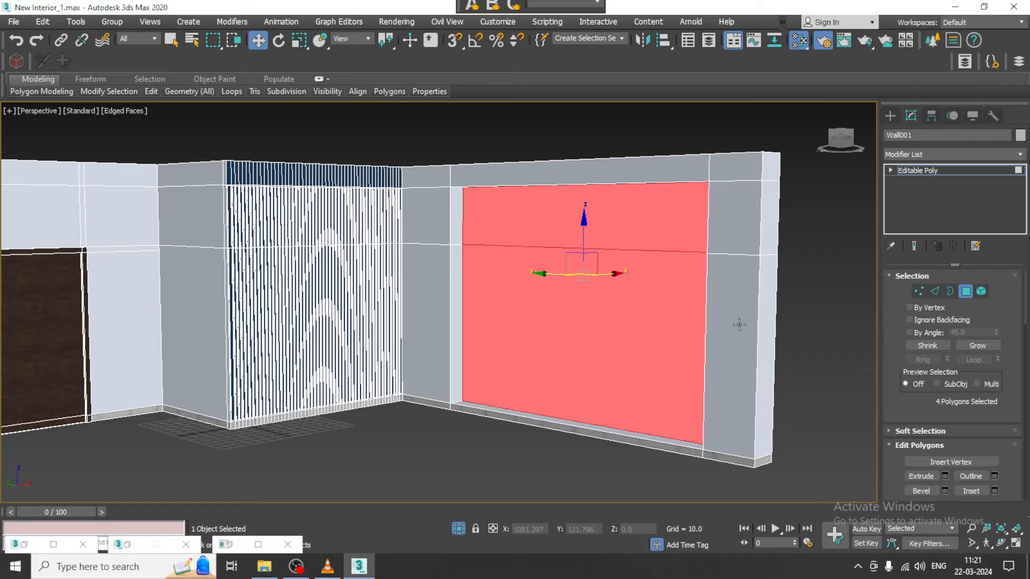
# Step: Create a new VRayMtl in an empty area of the Slate Material Editor's node view and open its parameters
pyautogui.press('m')
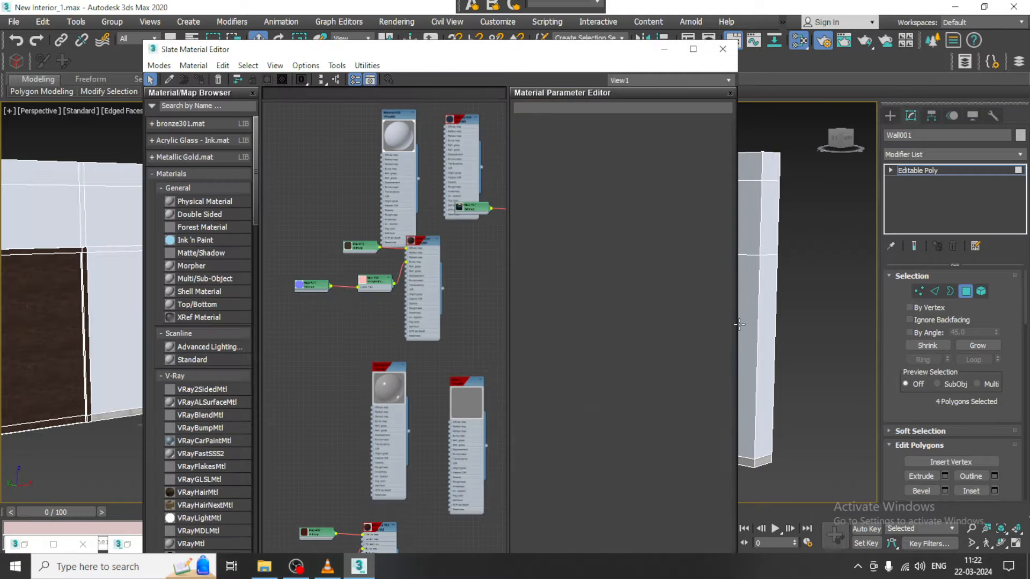
pyautogui.moveTo(339, 432); pyautogui.dragTo(316, 217, button='middle')
pyautogui.scroll(-1, 300, 403)
pyautogui.moveTo(351, 414); pyautogui.dragTo(357, 179, button='middle')
pyautogui.moveTo(369, 442); pyautogui.dragTo(363, 339, button='middle')
pyautogui.click(199, 544)
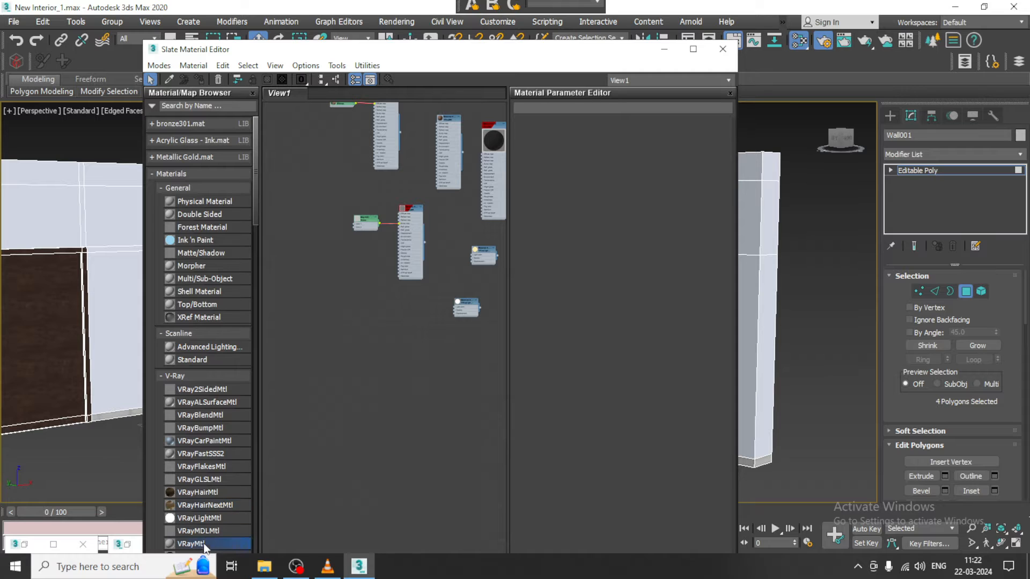
pyautogui.click(365, 322)
pyautogui.doubleClick(365, 324)
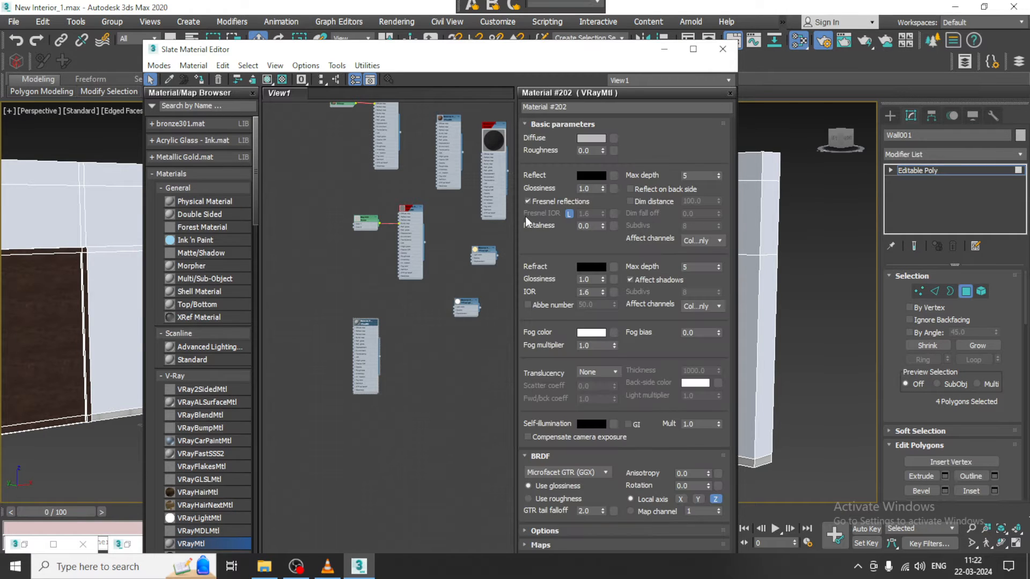
# Step: Set the new material's refraction color to white and assign it to the four selected window polygons
pyautogui.click(588, 266)
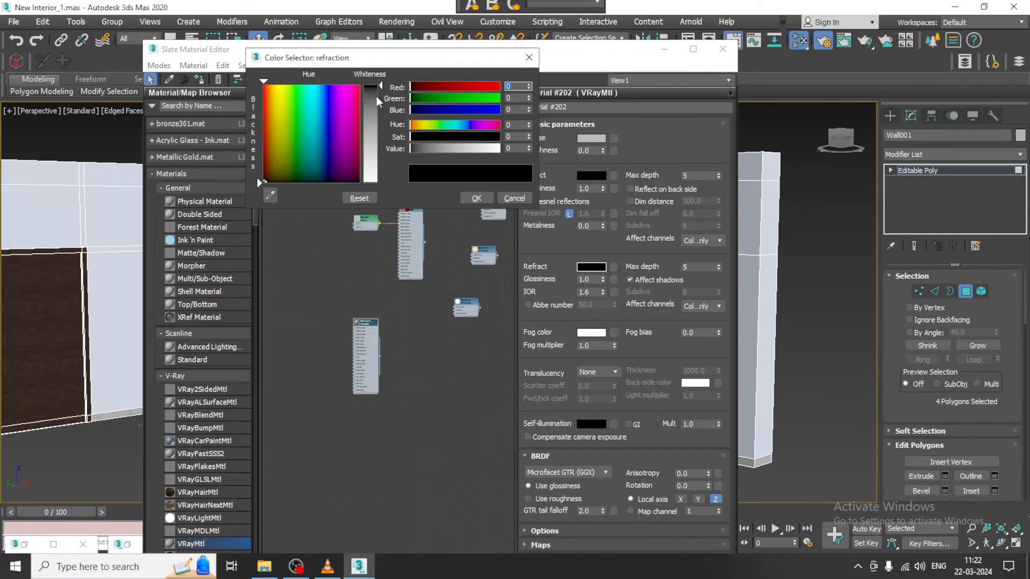
pyautogui.moveTo(375, 95); pyautogui.dragTo(376, 182)
pyautogui.click(476, 198)
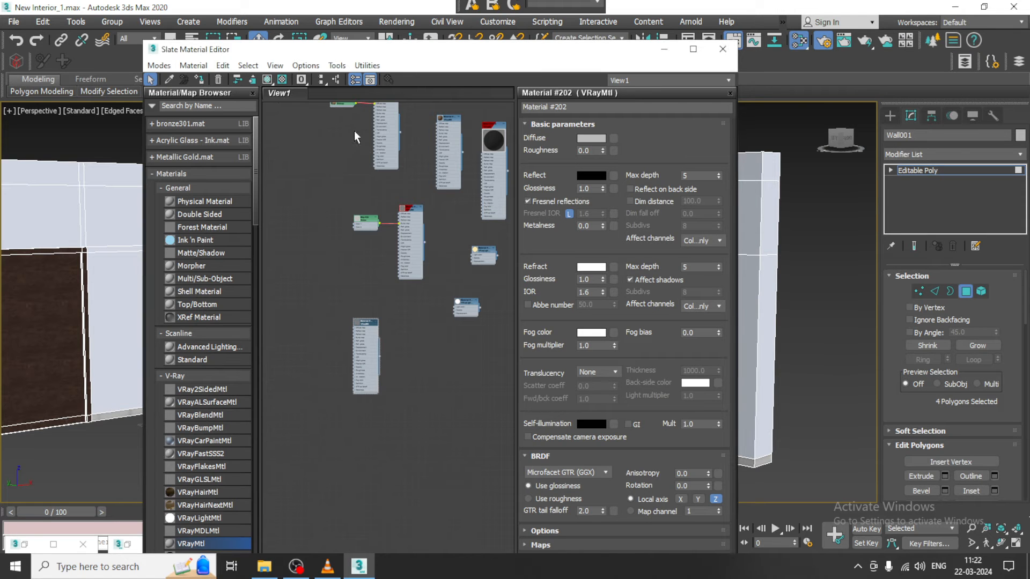
pyautogui.click(200, 79)
pyautogui.click(664, 49)
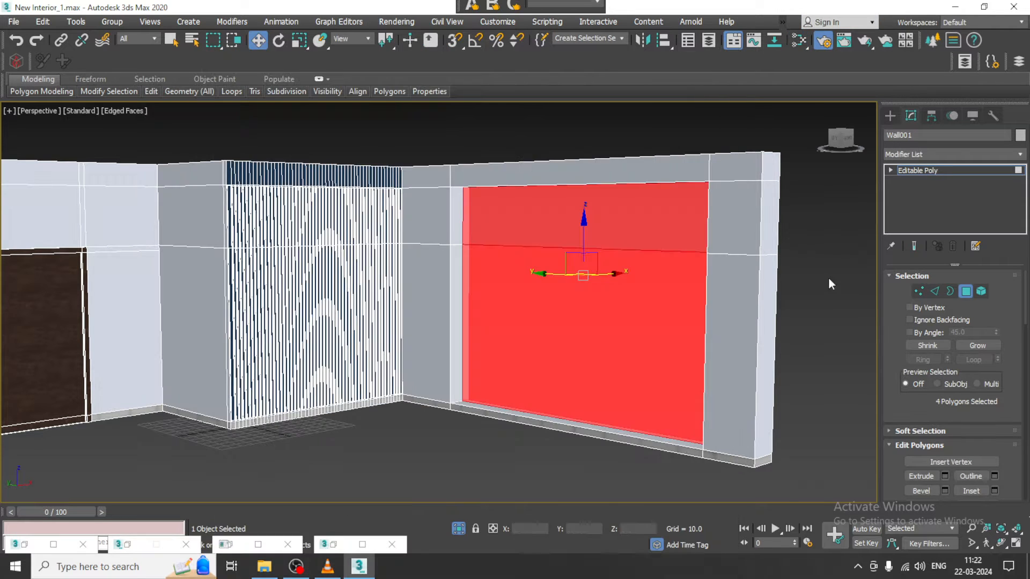
# Step: Deselect the window polygons, end the isolation of the wall and leave its polygon sub-object mode
pyautogui.click(838, 300)
pyautogui.keyDown('alt'); pyautogui.moveTo(838, 300); pyautogui.dragTo(738, 226, button='middle'); pyautogui.keyUp('alt')
pyautogui.rightClick(738, 225)
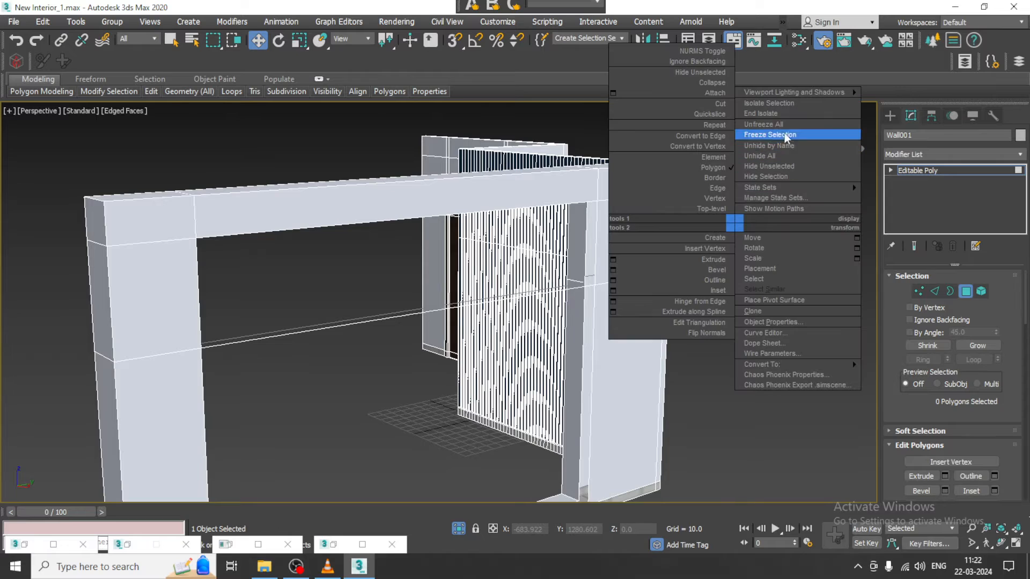
pyautogui.click(783, 112)
pyautogui.keyDown('alt'); pyautogui.moveTo(599, 250); pyautogui.dragTo(698, 248, button='middle'); pyautogui.keyUp('alt')
pyautogui.click(980, 170)
pyautogui.scroll(-4, 676, 217)
pyautogui.moveTo(677, 198); pyautogui.dragTo(639, 269, button='middle')
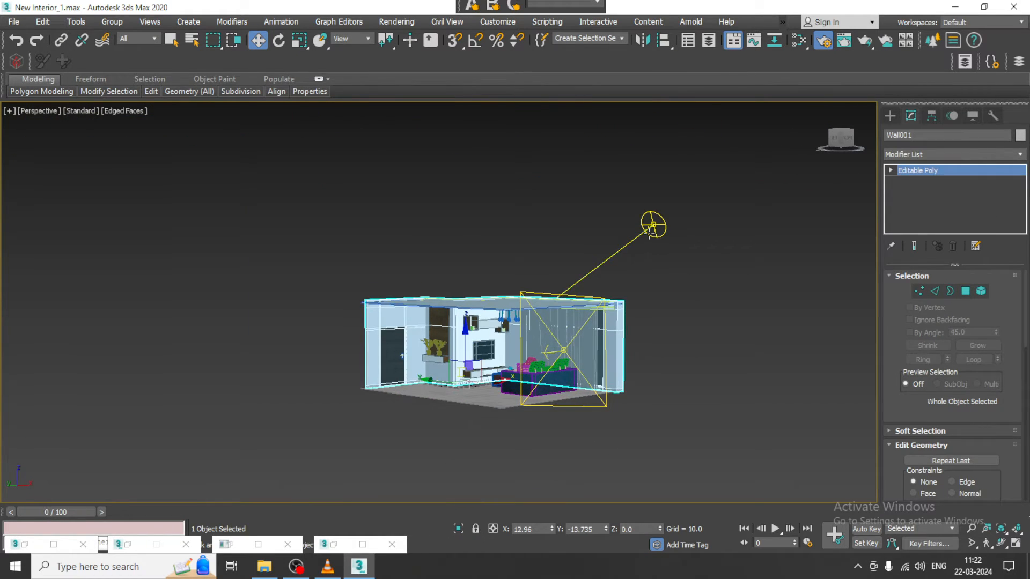
# Step: Try to pick the VRaySun's target in wireframe display with the selection filter limited to Shapes
pyautogui.click(652, 226)
pyautogui.scroll(3, 587, 306)
pyautogui.keyDown('alt'); pyautogui.moveTo(587, 304); pyautogui.dragTo(531, 337, button='middle'); pyautogui.keyUp('alt')
pyautogui.press('F3')
pyautogui.scroll(3, 492, 323)
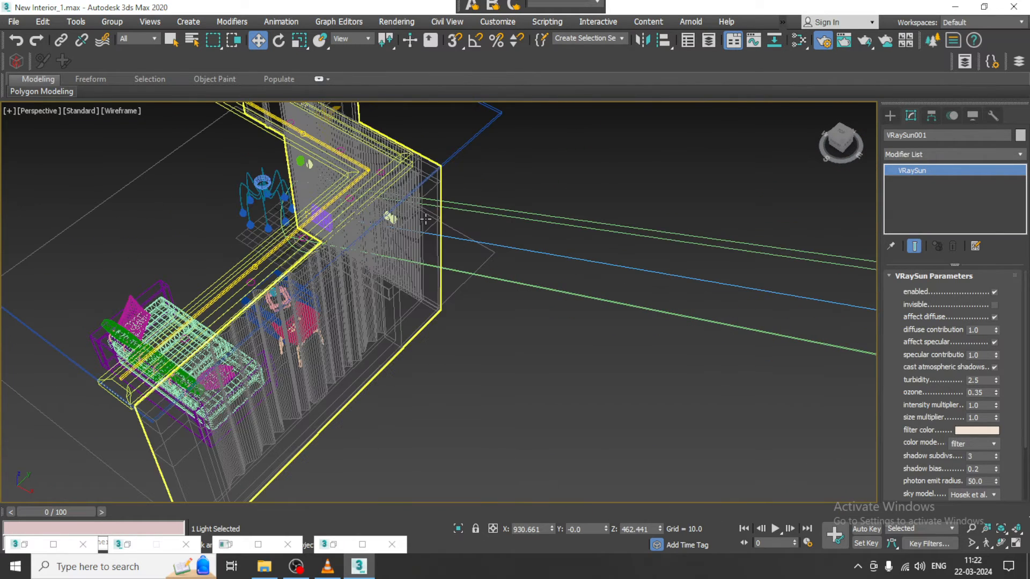
pyautogui.click(142, 36)
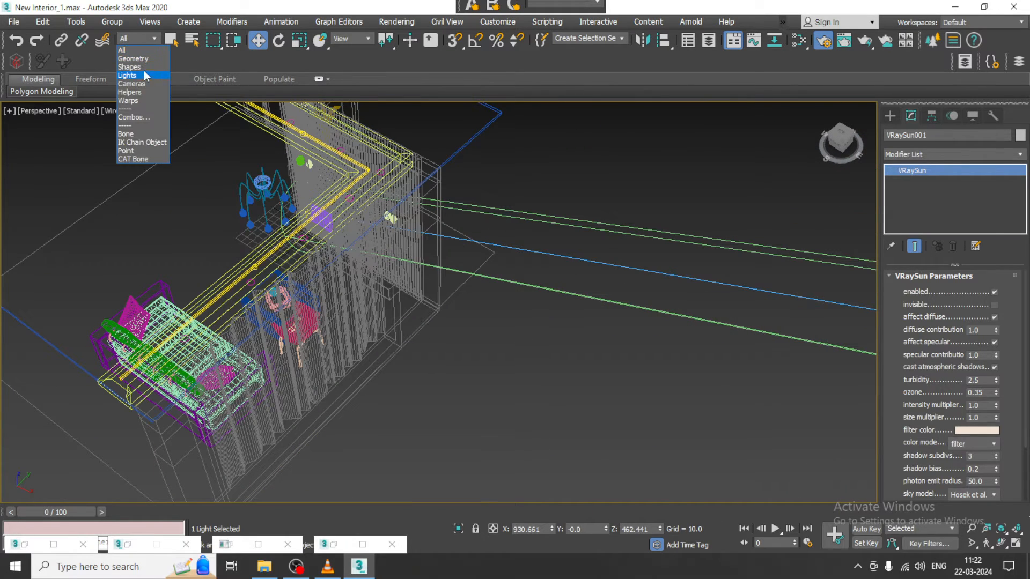
pyautogui.click(131, 67)
pyautogui.scroll(-5, 589, 320)
pyautogui.scroll(6, 429, 271)
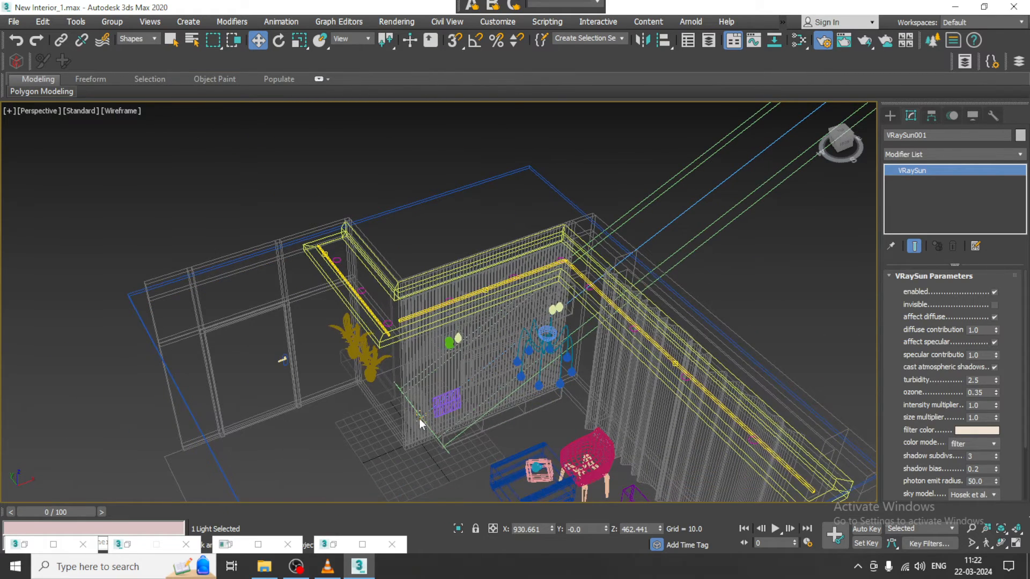
pyautogui.scroll(-5, 678, 292)
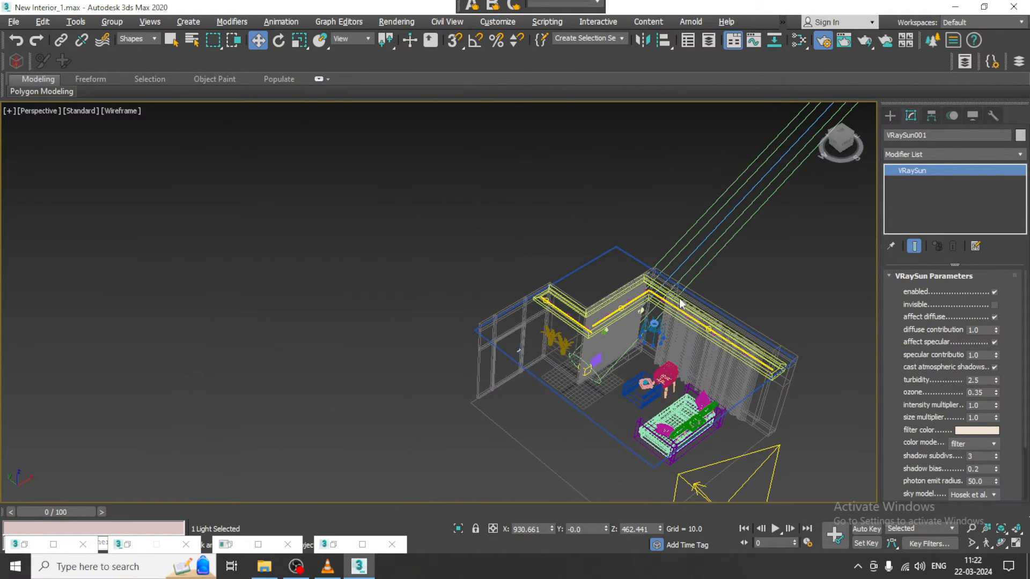
pyautogui.click(599, 396)
pyautogui.moveTo(772, 159); pyautogui.dragTo(482, 256, button='middle')
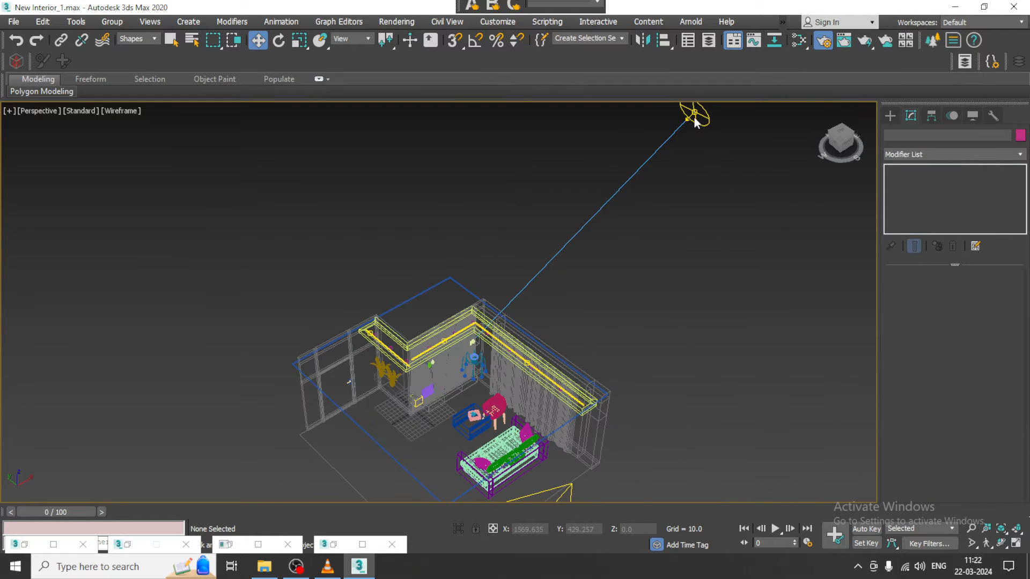
# Step: Limit the selection filter to Lights, select the VRaySun together with its target and restore the shaded display
pyautogui.click(136, 41)
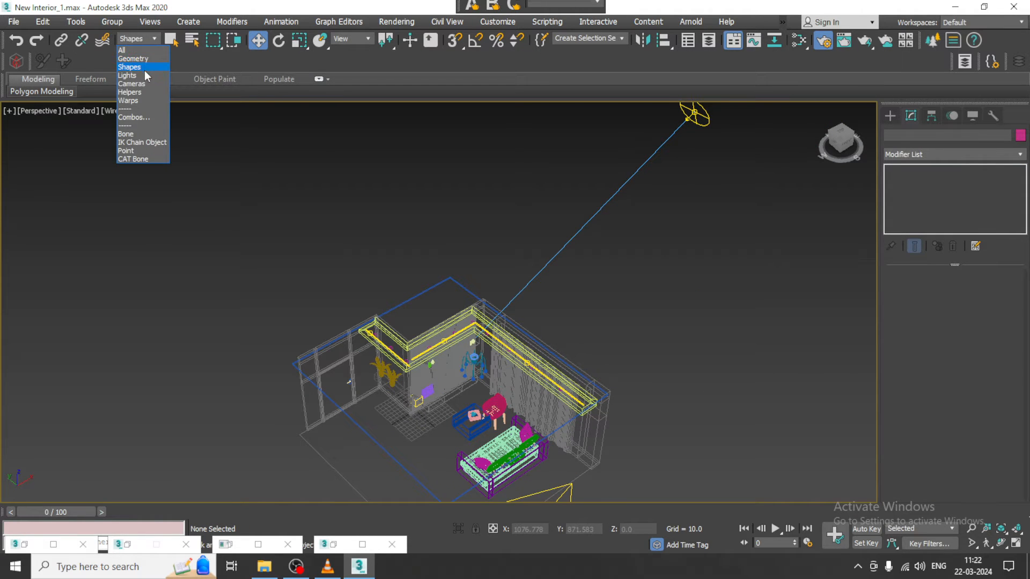
pyautogui.click(144, 75)
pyautogui.click(692, 114)
pyautogui.scroll(5, 393, 427)
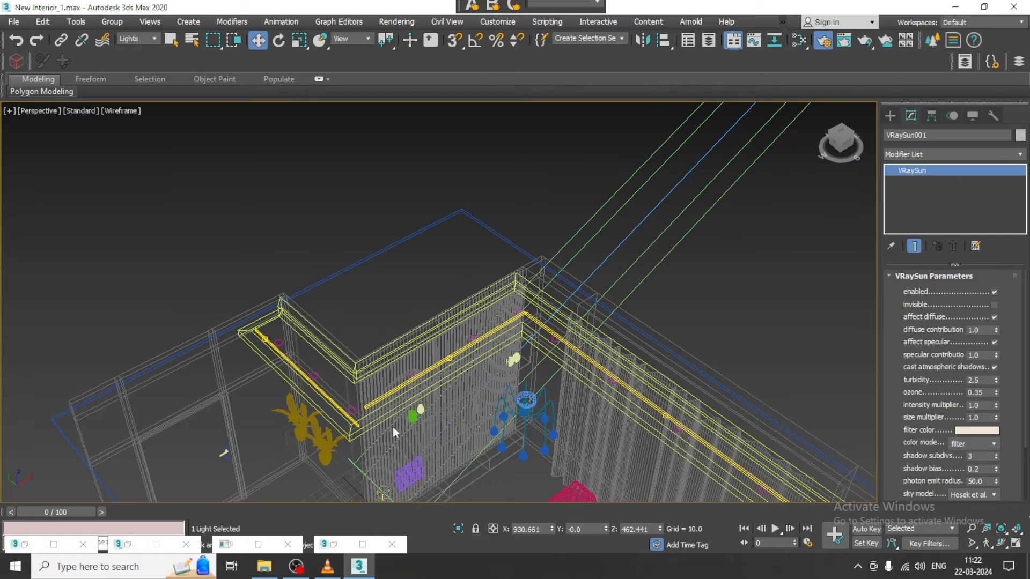
pyautogui.keyDown('ctrl'); pyautogui.click(381, 489); pyautogui.keyUp('ctrl')
pyautogui.scroll(-3, 476, 409)
pyautogui.moveTo(476, 410)
pyautogui.keyDown('alt'); pyautogui.mouseDown(button='middle')
pyautogui.moveTo(621, 261)
pyautogui.moveTo(701, 253)
pyautogui.moveTo(705, 292)
pyautogui.moveTo(609, 252)
pyautogui.moveTo(612, 231)
pyautogui.moveTo(630, 252)
pyautogui.mouseUp(button='middle'); pyautogui.keyUp('alt')
pyautogui.scroll(4, 630, 252)
pyautogui.press('F3')
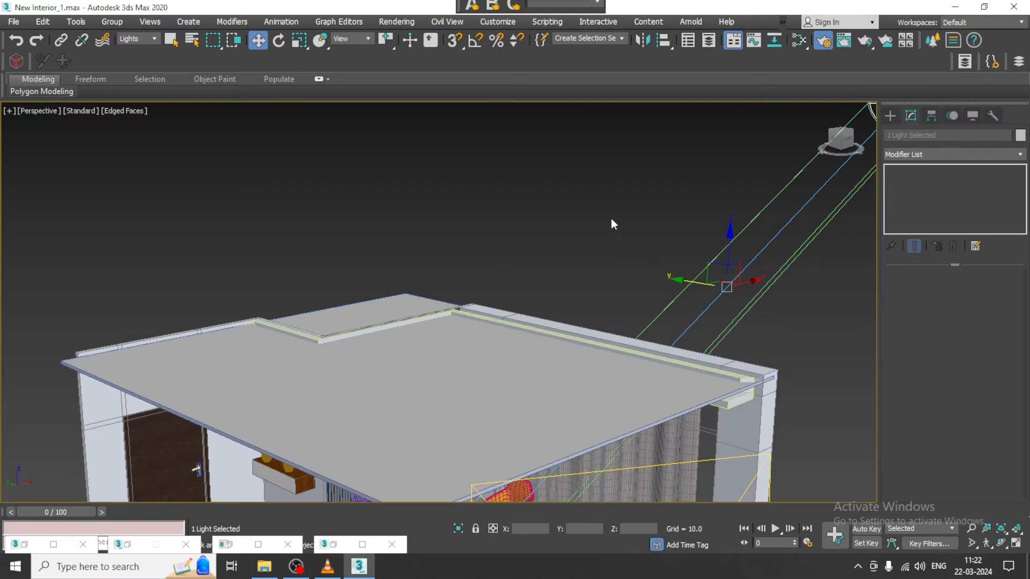
pyautogui.rightClick(611, 217)
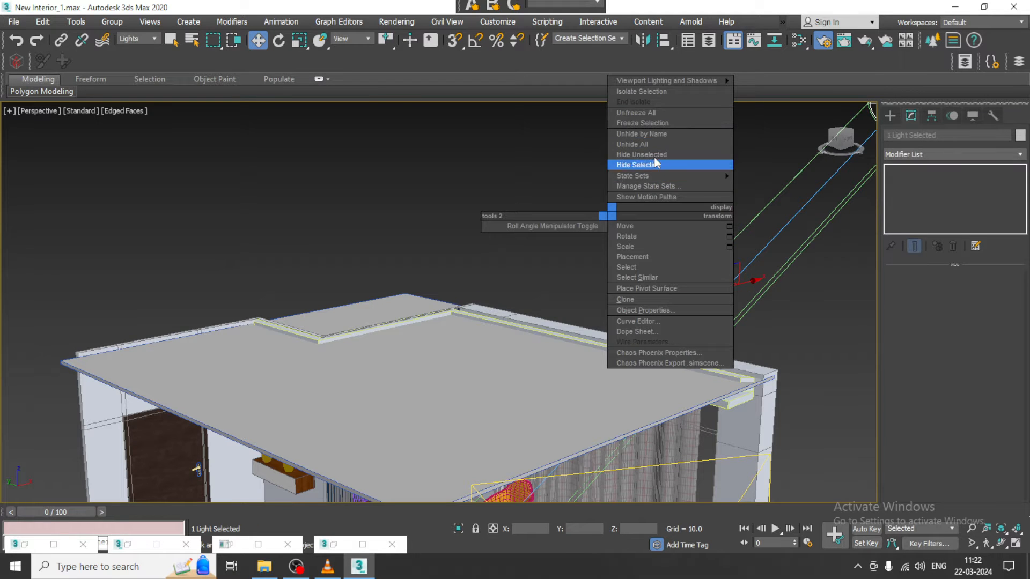
pyautogui.click(580, 198)
pyautogui.keyDown('alt'); pyautogui.moveTo(568, 215); pyautogui.dragTo(308, 244, button='middle'); pyautogui.keyUp('alt')
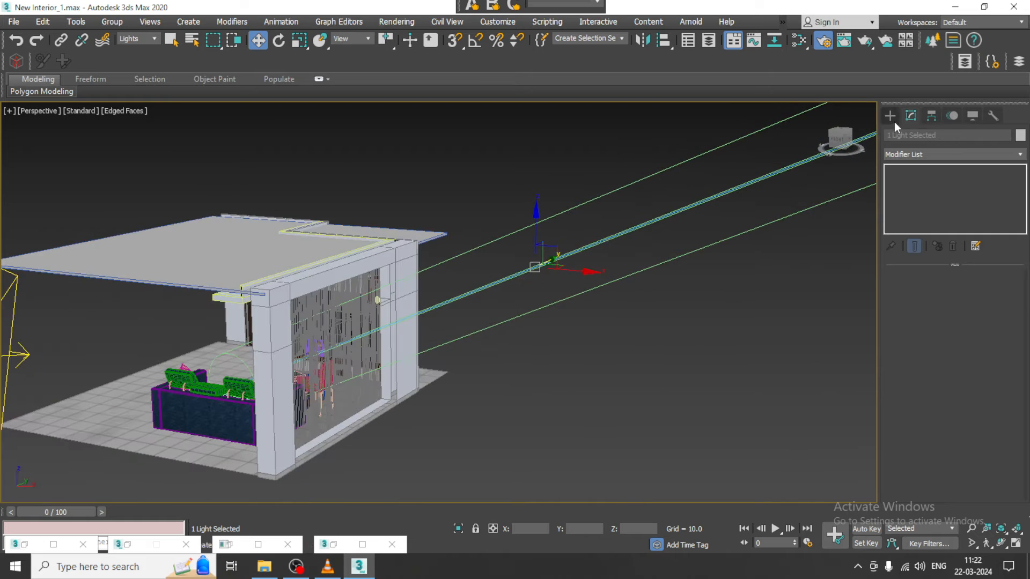
# Step: Reset the selection filter to All, select only the VRaySun and set its photon emit radius to 192.5
pyautogui.scroll(-4, 718, 238)
pyautogui.click(138, 38)
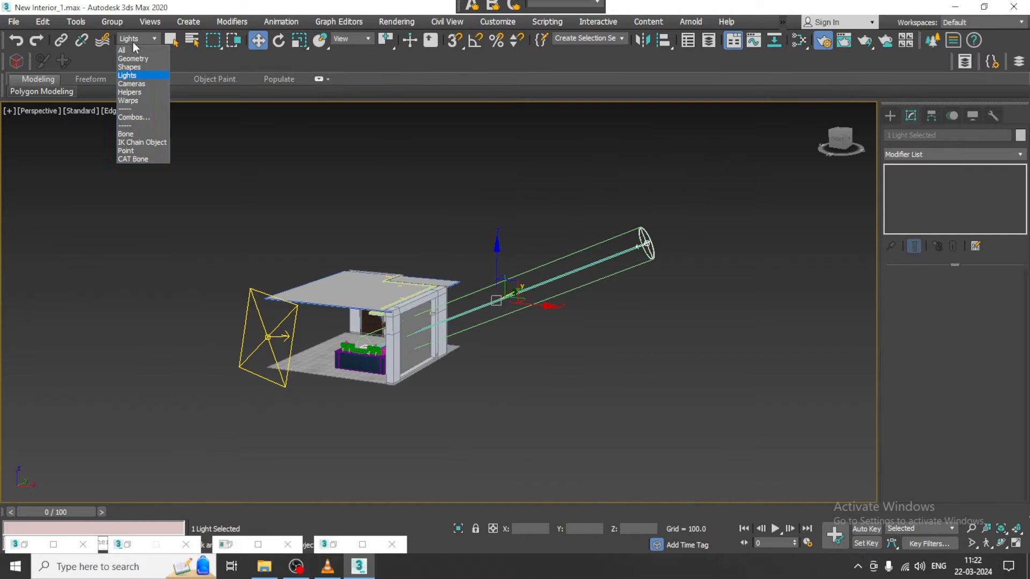
pyautogui.click(128, 50)
pyautogui.click(642, 286)
pyautogui.click(648, 244)
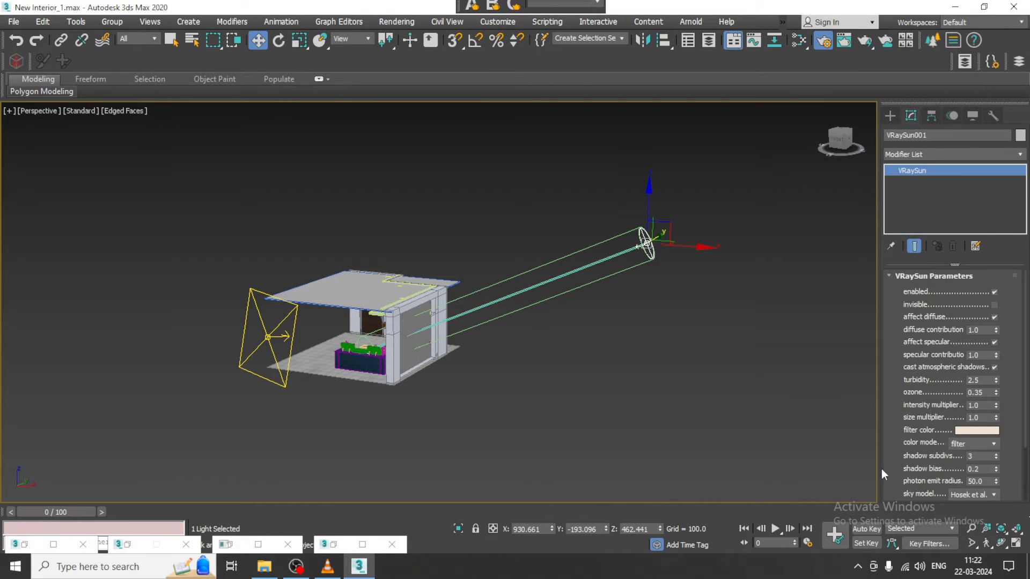
pyautogui.scroll(-3, 911, 449)
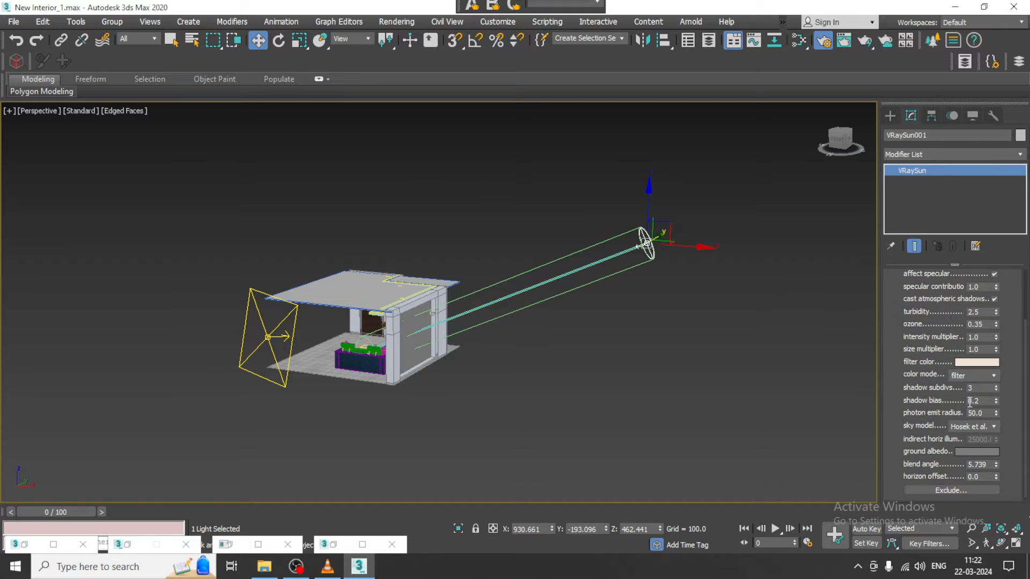
pyautogui.moveTo(996, 395); pyautogui.dragTo(979, 225)
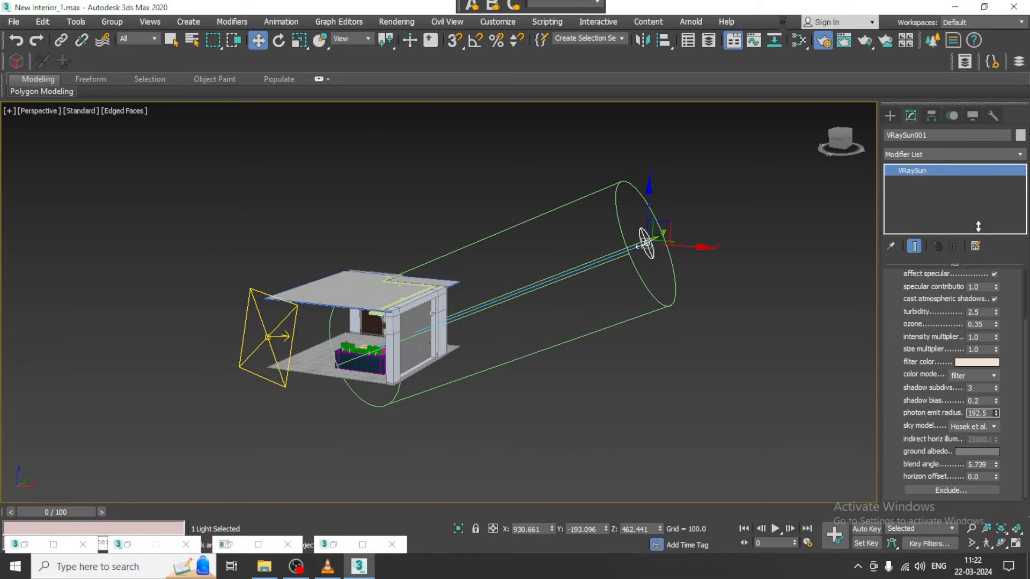
# Step: Set the VRaySun's turbidity to 2.7 and its intensity multiplier to 0.2
pyautogui.keyDown('alt'); pyautogui.moveTo(628, 253); pyautogui.dragTo(751, 236, button='middle'); pyautogui.keyUp('alt')
pyautogui.scroll(3, 671, 292)
pyautogui.scroll(3, 724, 274)
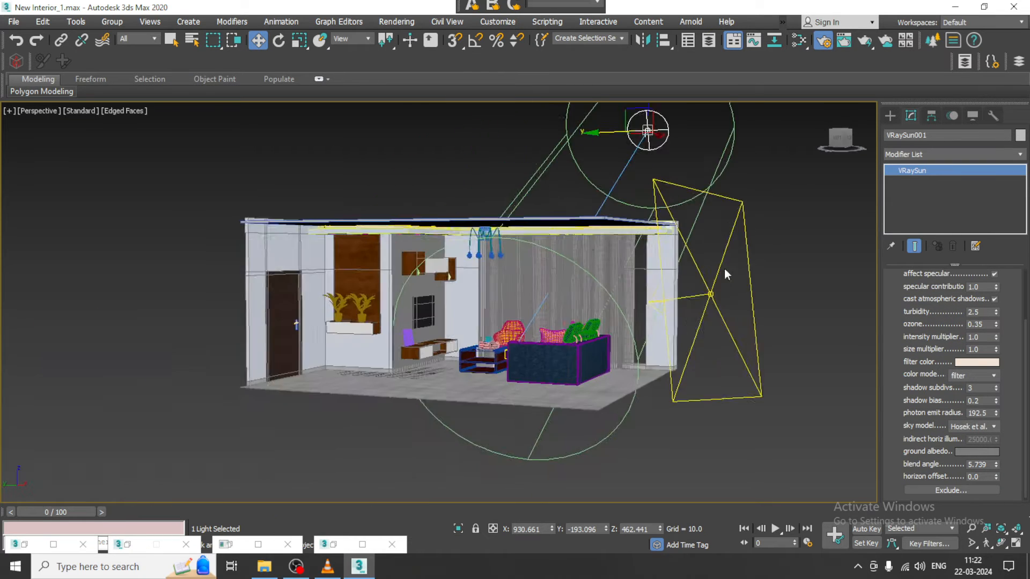
pyautogui.scroll(3, 627, 297)
pyautogui.scroll(4, 564, 307)
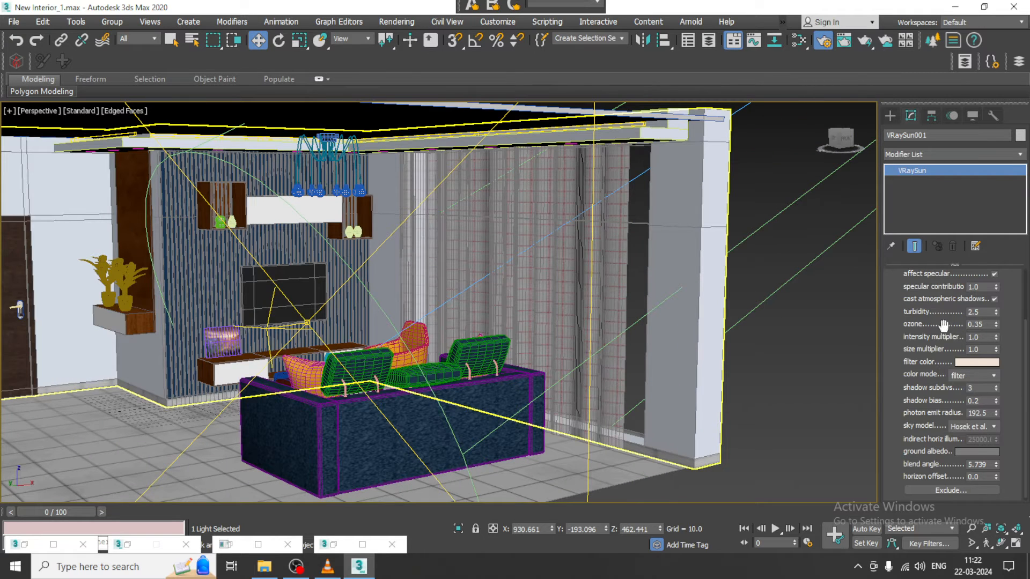
pyautogui.moveTo(907, 321); pyautogui.dragTo(897, 331)
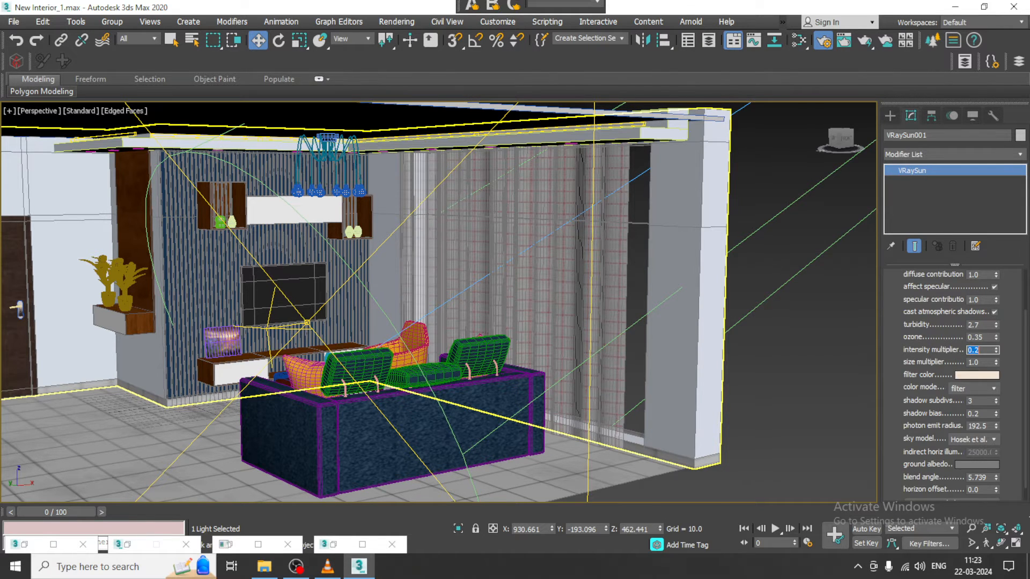
# Step: Test-render the Perspective view framing the TV wall and sofa, and compare the lighting with the reference image Modernn.jpg
pyautogui.keyDown('alt'); pyautogui.moveTo(394, 272); pyautogui.dragTo(521, 238, button='middle'); pyautogui.keyUp('alt')
pyautogui.press('Up')
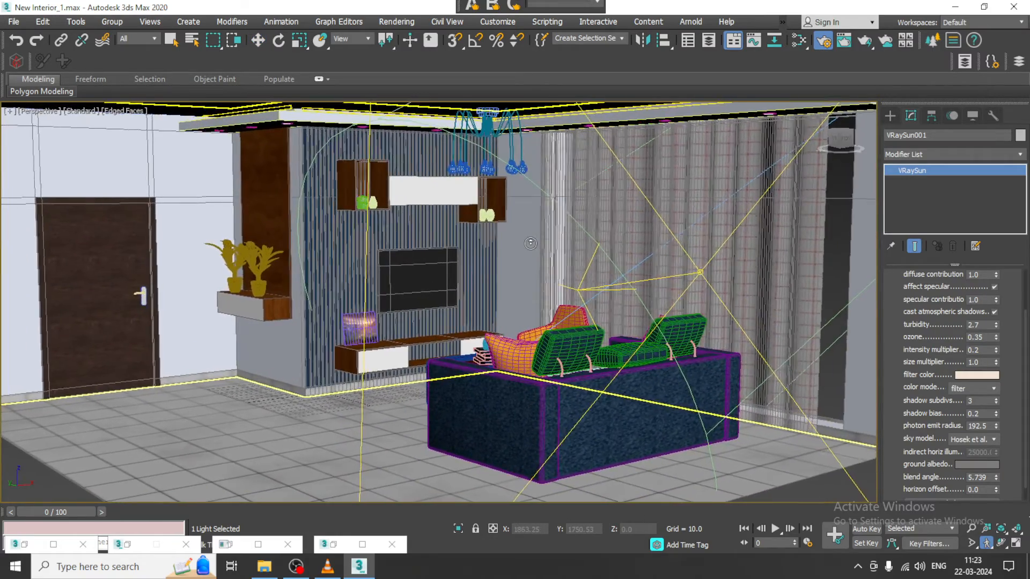
pyautogui.click(397, 22)
pyautogui.click(406, 45)
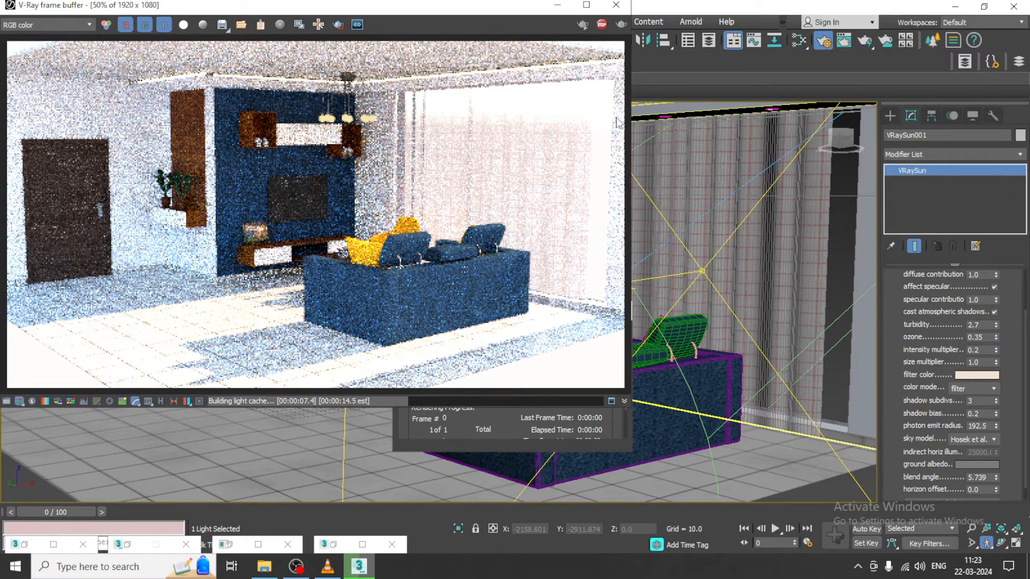
pyautogui.click(557, 6)
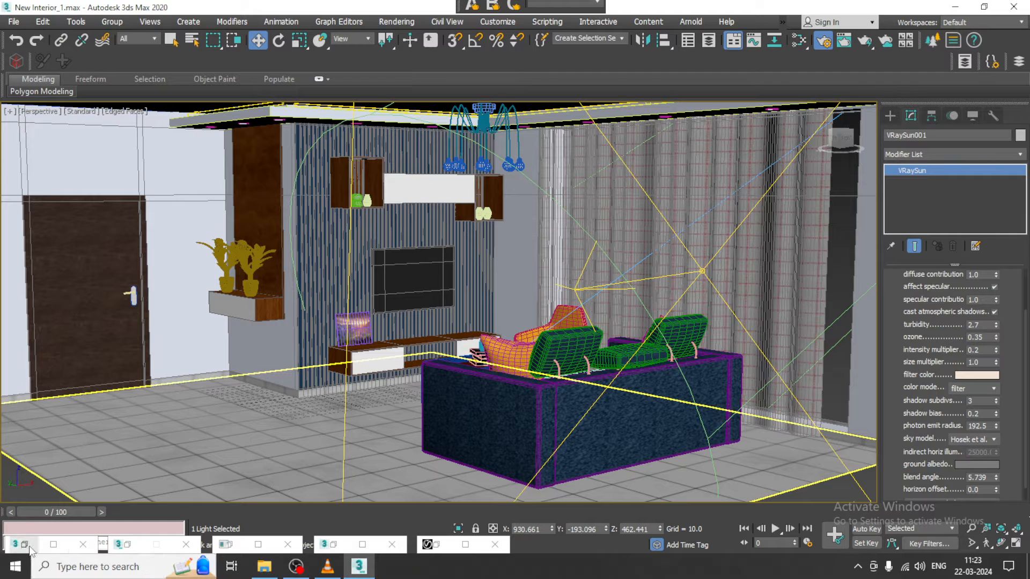
pyautogui.click(26, 545)
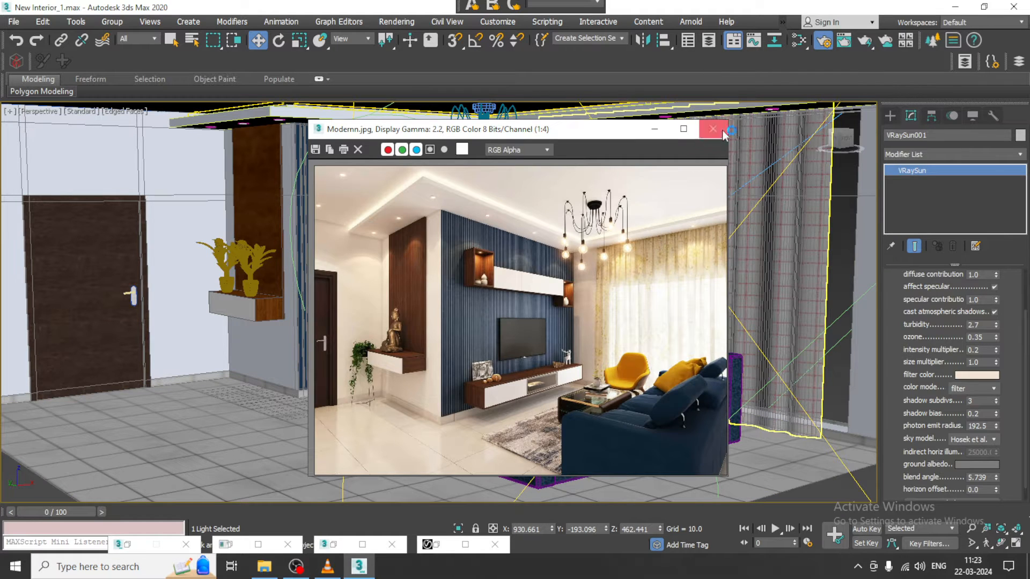
pyautogui.click(721, 132)
# Step: Save the scene under its existing file name
pyautogui.click(14, 22)
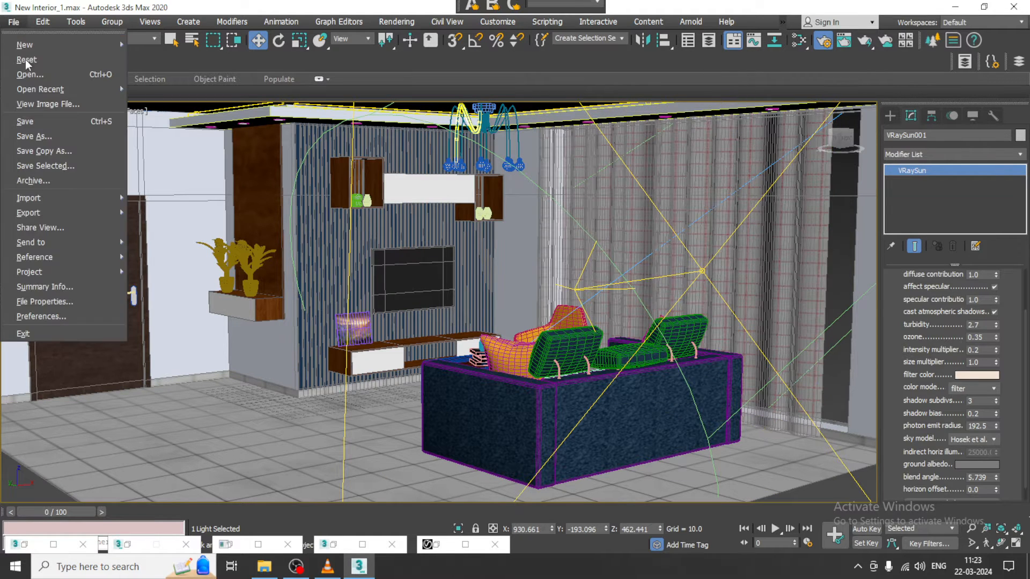
pyautogui.click(60, 118)
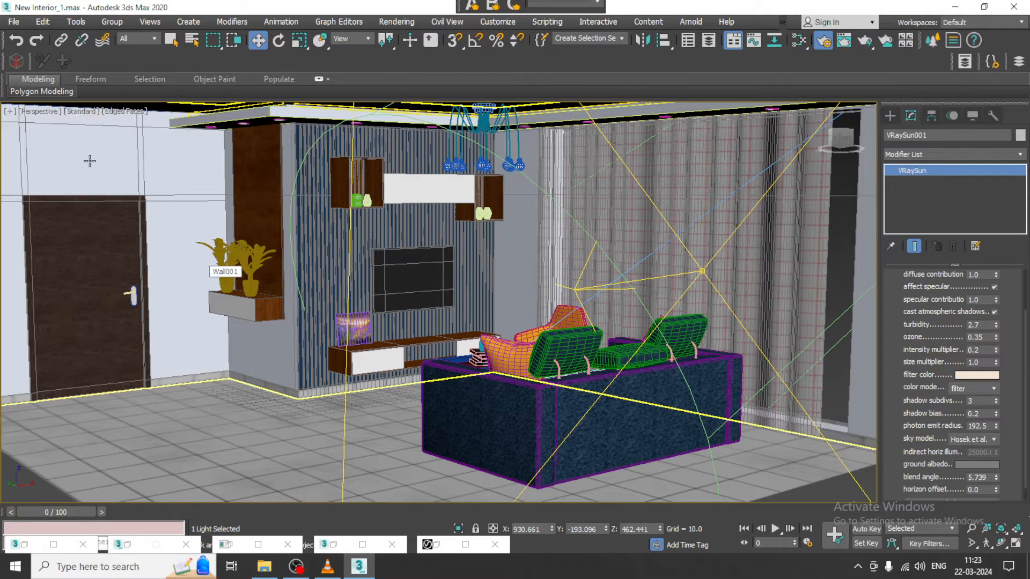
pyautogui.click(14, 22)
pyautogui.click(46, 123)
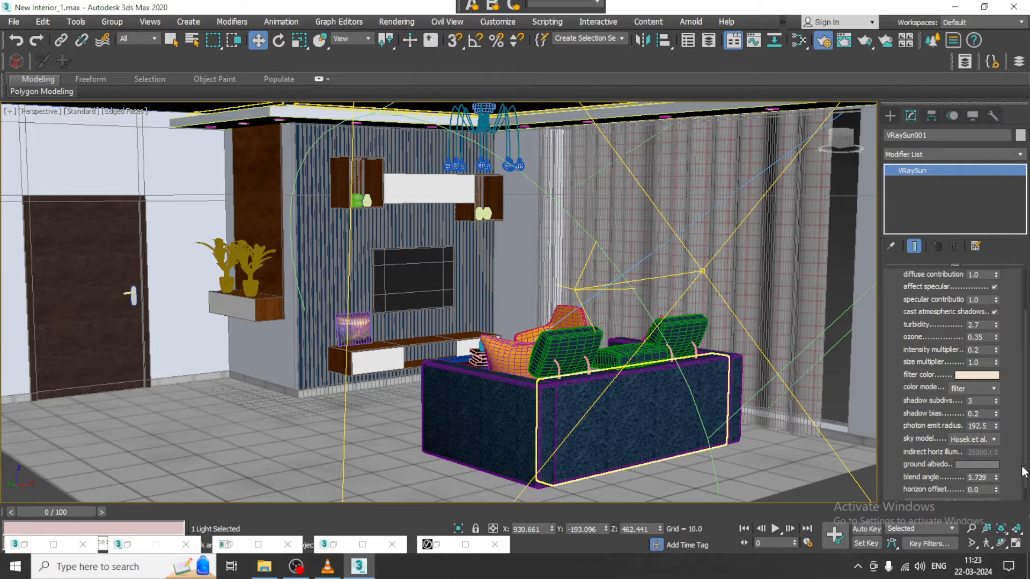
# Step: Set the VRaySun's intensity multiplier to 0.05 and test-render the Perspective view again
pyautogui.doubleClick(982, 351)
pyautogui.write('0')
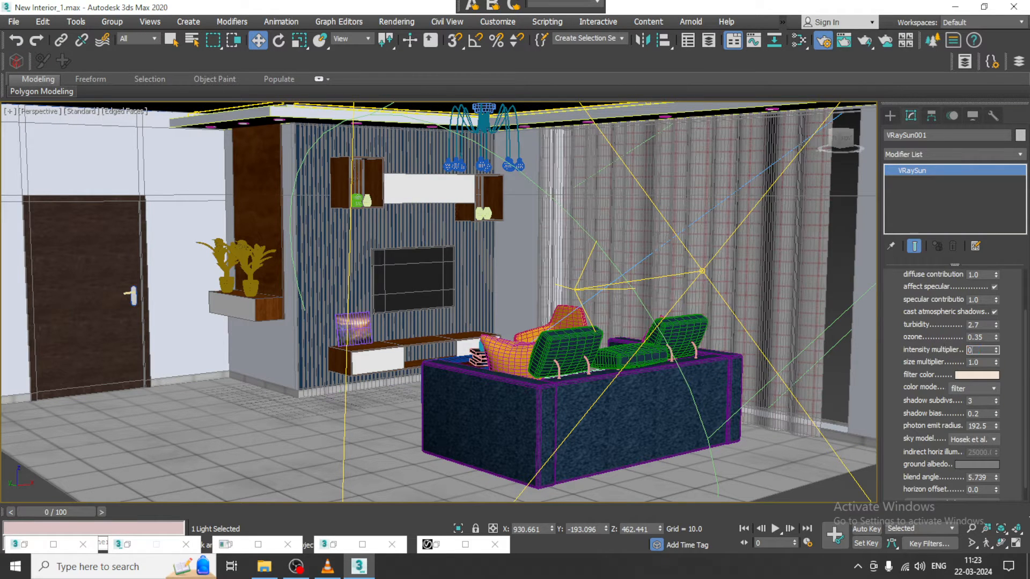
pyautogui.write('.05')
pyautogui.click(396, 21)
pyautogui.click(403, 43)
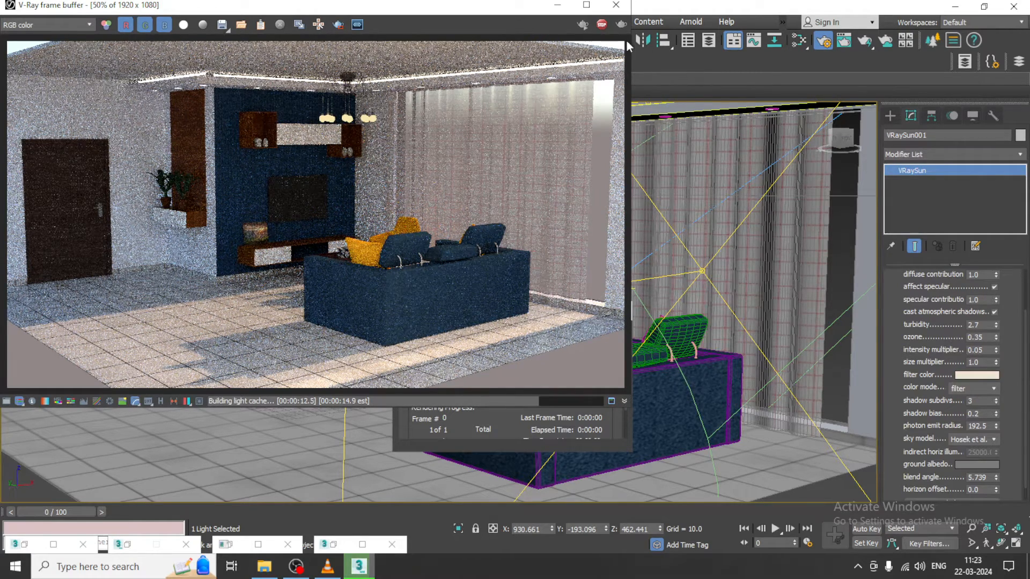
pyautogui.click(615, 7)
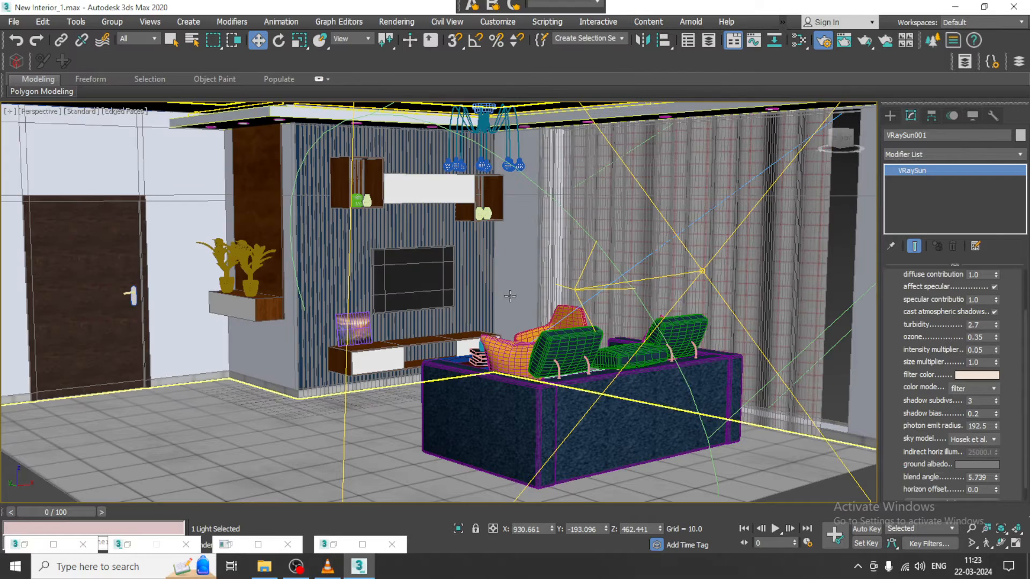
# Step: Duplicate the plane fill light beside the sofa and place the duplicate in front of the room's open side
pyautogui.scroll(-5, 482, 196)
pyautogui.click(752, 410)
pyautogui.keyDown('alt'); pyautogui.moveTo(751, 402); pyautogui.dragTo(723, 382, button='middle'); pyautogui.keyUp('alt')
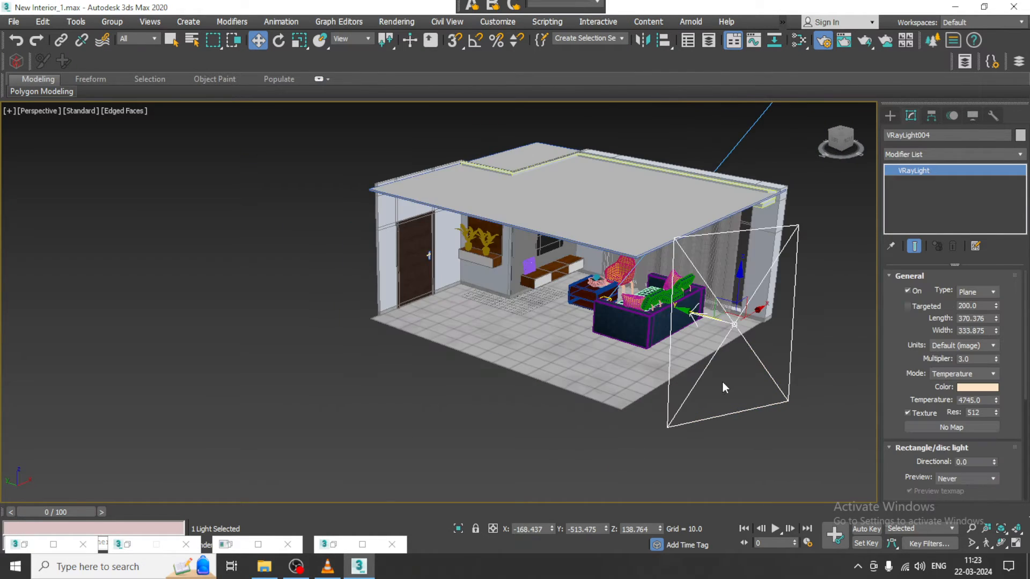
pyautogui.keyDown('alt'); pyautogui.moveTo(723, 312); pyautogui.dragTo(712, 316, button='middle'); pyautogui.keyUp('alt')
pyautogui.keyDown('shift'); pyautogui.moveTo(754, 314); pyautogui.dragTo(523, 355); pyautogui.keyUp('shift')
pyautogui.press('Return')
# Step: Rotate and move the duplicated plane light outside the door side, facing into the room, and set its multiplier to 5
pyautogui.press('e')
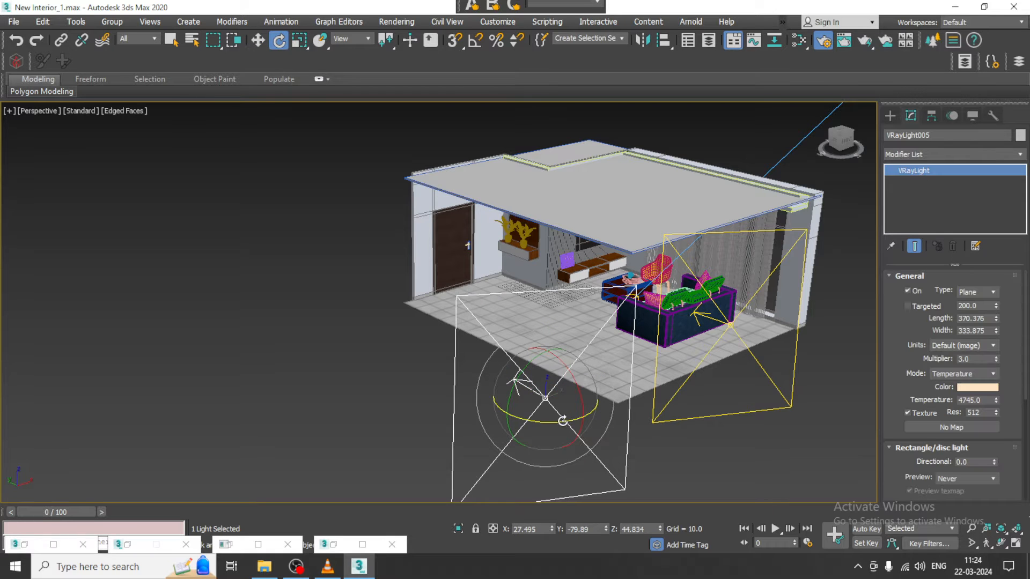
pyautogui.moveTo(543, 407); pyautogui.dragTo(539, 403)
pyautogui.keyDown('alt'); pyautogui.moveTo(539, 403); pyautogui.dragTo(623, 372, button='middle'); pyautogui.keyUp('alt')
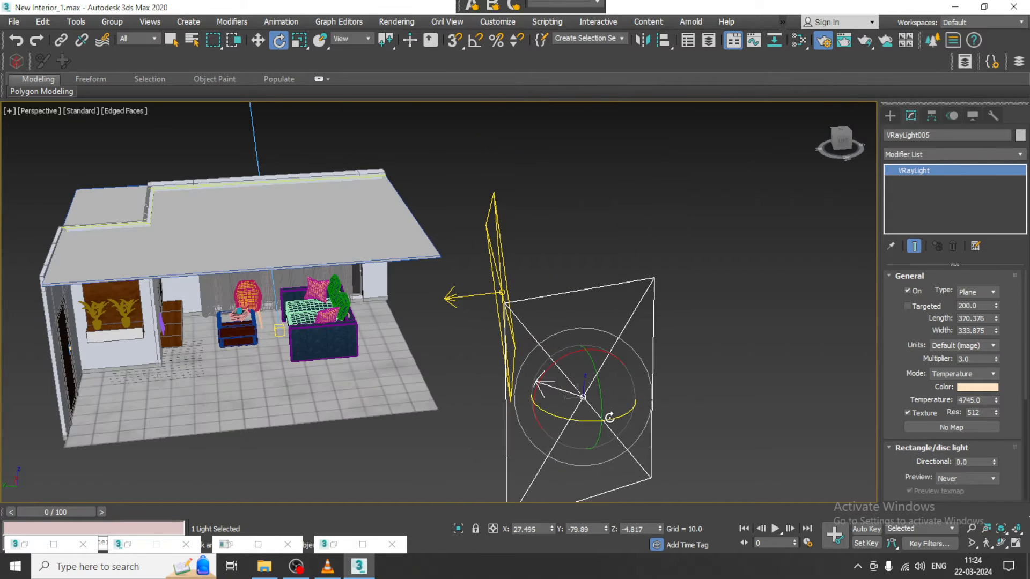
pyautogui.moveTo(608, 418); pyautogui.dragTo(118, 416)
pyautogui.press('w')
pyautogui.keyDown('alt'); pyautogui.moveTo(160, 429); pyautogui.dragTo(247, 456, button='middle'); pyautogui.keyUp('alt')
pyautogui.moveTo(172, 428); pyautogui.dragTo(365, 424)
pyautogui.keyDown('alt'); pyautogui.moveTo(365, 424); pyautogui.dragTo(397, 351, button='middle'); pyautogui.keyUp('alt')
pyautogui.moveTo(398, 348); pyautogui.dragTo(387, 348)
pyautogui.keyDown('alt'); pyautogui.moveTo(388, 348); pyautogui.dragTo(489, 373, button='middle'); pyautogui.keyUp('alt')
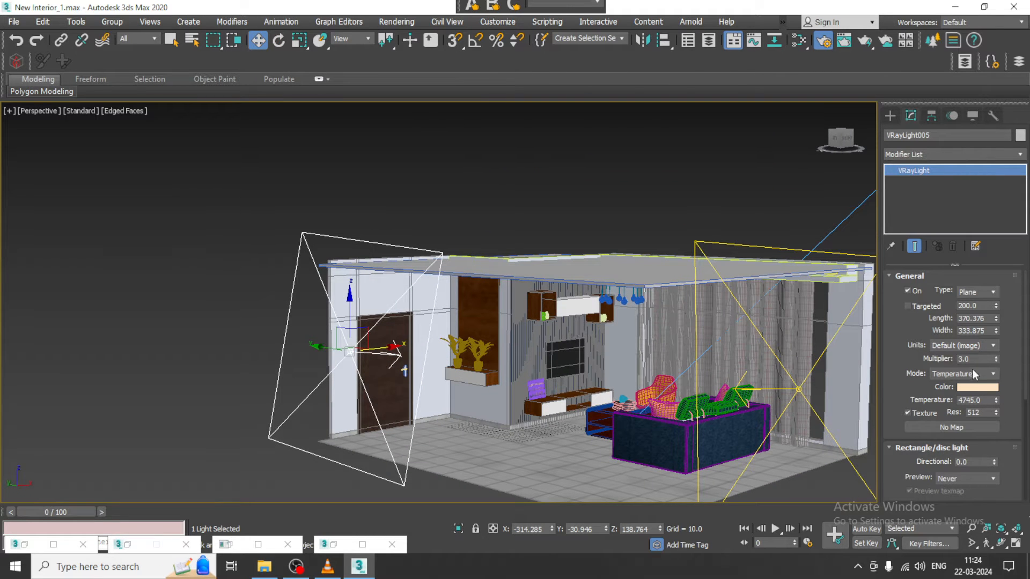
pyautogui.moveTo(974, 359); pyautogui.dragTo(951, 359)
# Step: Turn on safe frames and frame the Perspective view on the TV wall, curtains and sofa, with the door at the edge
pyautogui.moveTo(620, 276); pyautogui.dragTo(373, 213, button='middle')
pyautogui.scroll(3, 373, 222)
pyautogui.moveTo(375, 290); pyautogui.dragTo(506, 230, button='middle')
pyautogui.hotkey('shift', 'f')
pyautogui.scroll(3, 485, 251)
pyautogui.press('Up')
pyautogui.press('Up')
pyautogui.press('Up')
pyautogui.press('Down')
pyautogui.press('Down')
pyautogui.press('Down')
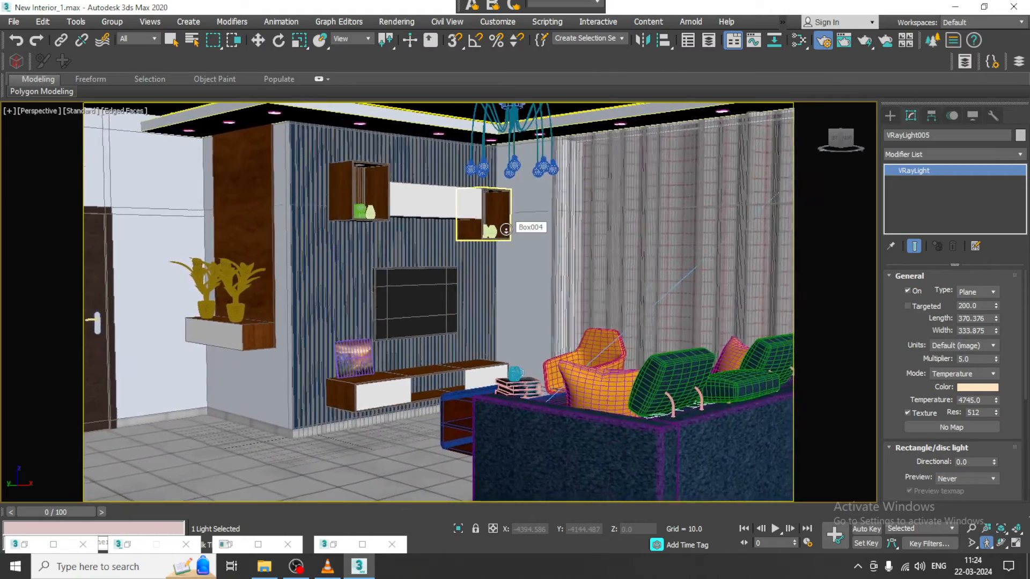
pyautogui.press('Down')
pyautogui.press('Down')
pyautogui.press('Down')
pyautogui.press('Down')
pyautogui.press('Down')
pyautogui.press('Down')
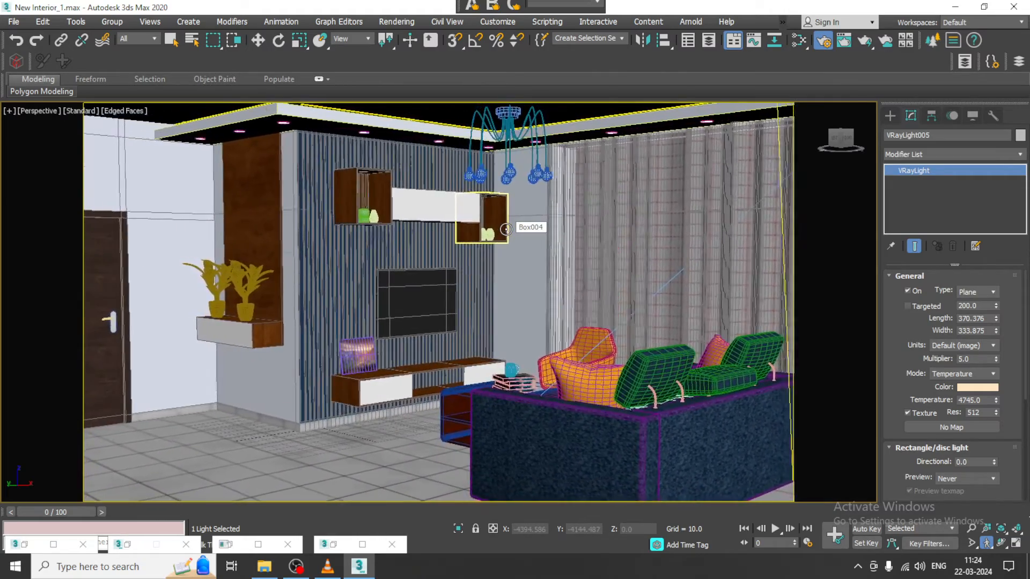
pyautogui.press('Down')
pyautogui.press('Down')
pyautogui.press('Down')
pyautogui.press('Down')
pyautogui.press('Down')
pyautogui.press('Down')
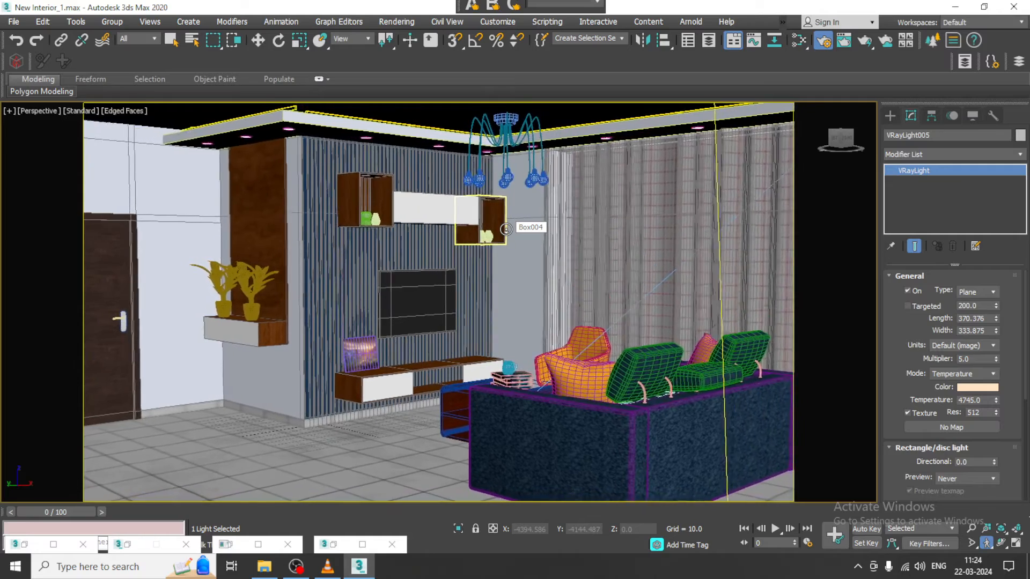
pyautogui.press('Down')
pyautogui.press('Down')
pyautogui.press('Down')
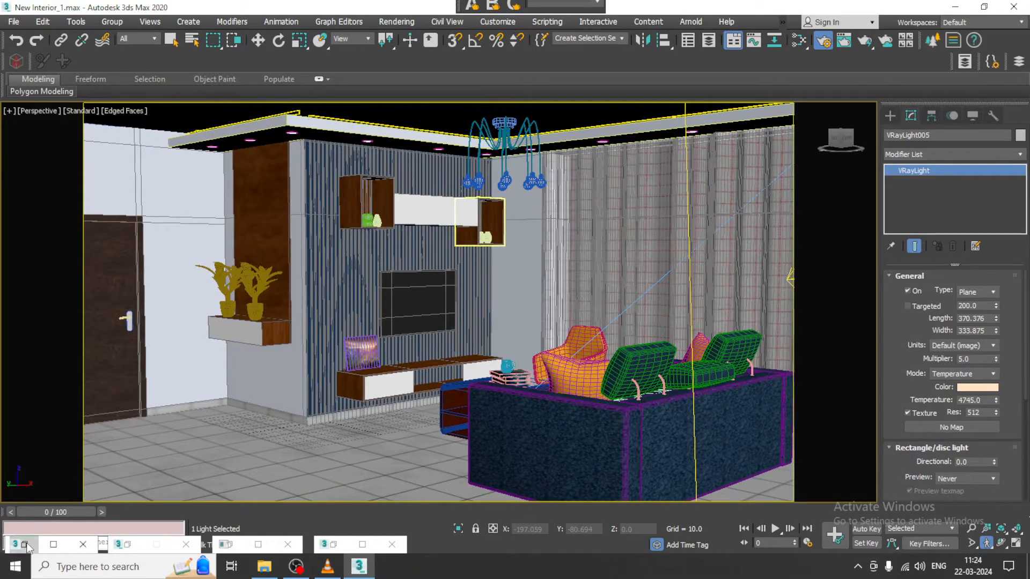
# Step: Check the framing against the reference image Modernn.jpg, refine it, and create a physical camera from the Perspective view
pyautogui.click(25, 544)
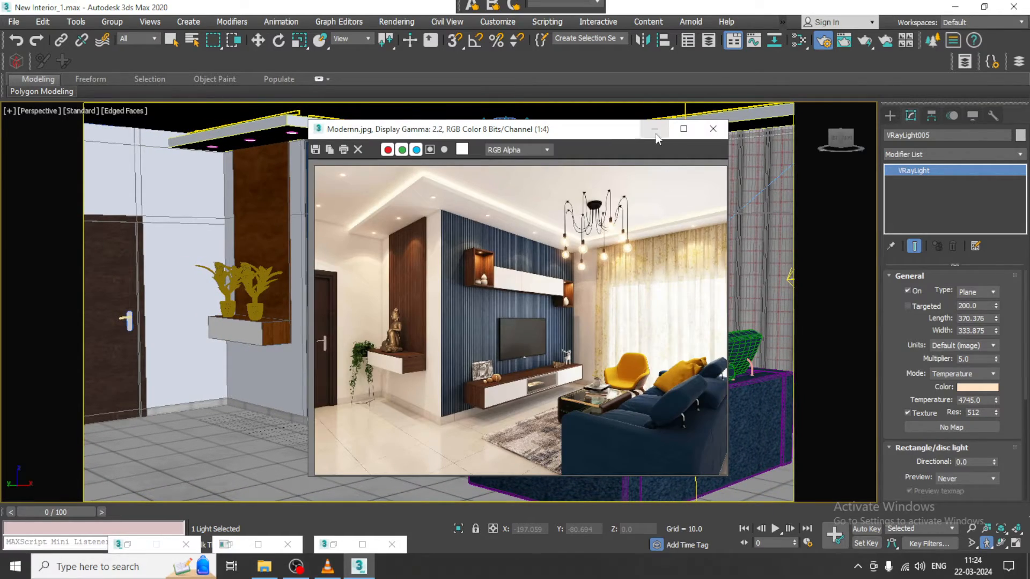
pyautogui.click(654, 131)
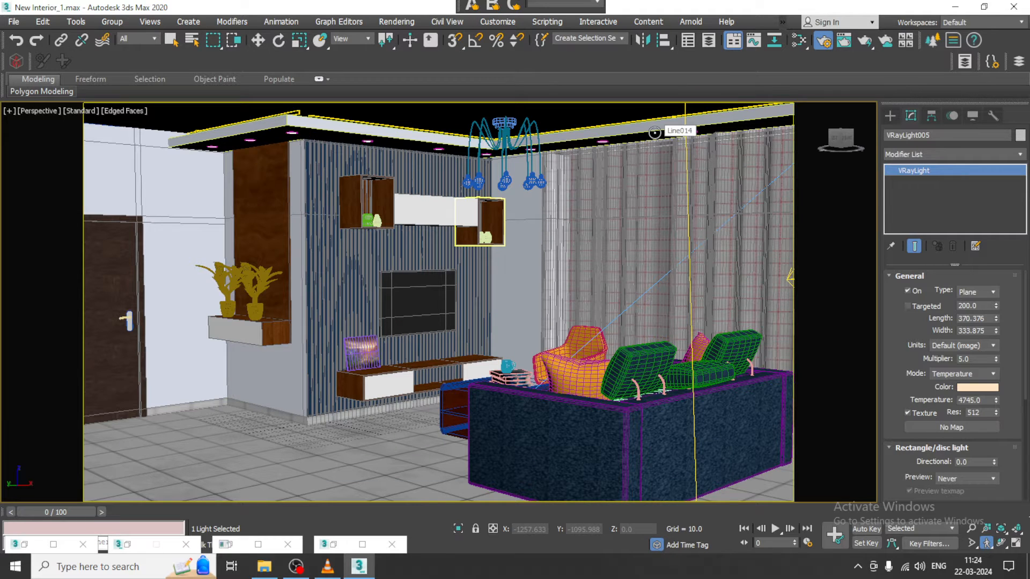
pyautogui.press('Down')
pyautogui.press('Down')
pyautogui.press('Down')
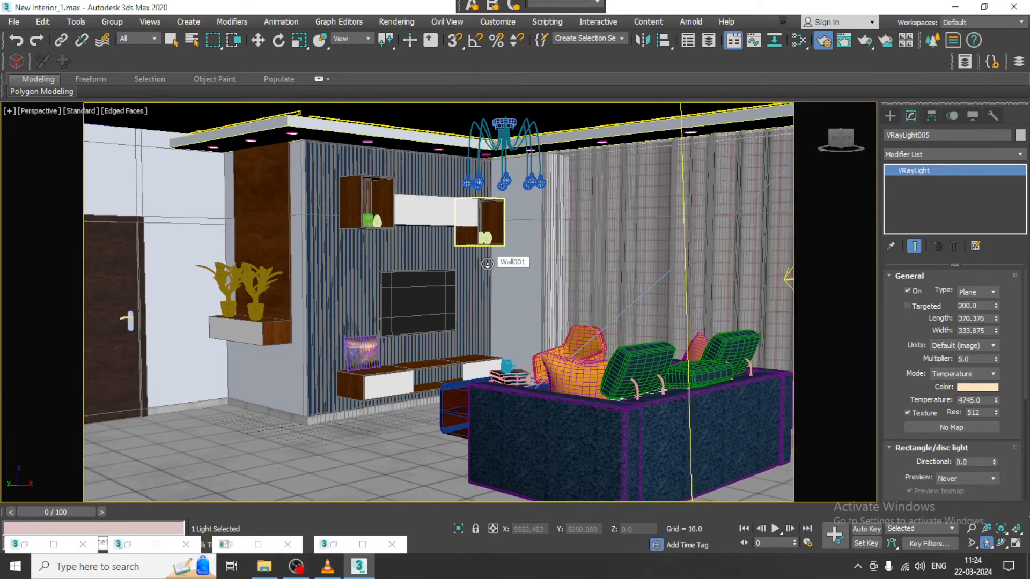
pyautogui.press('Down')
pyautogui.press('Down')
pyautogui.press('Down')
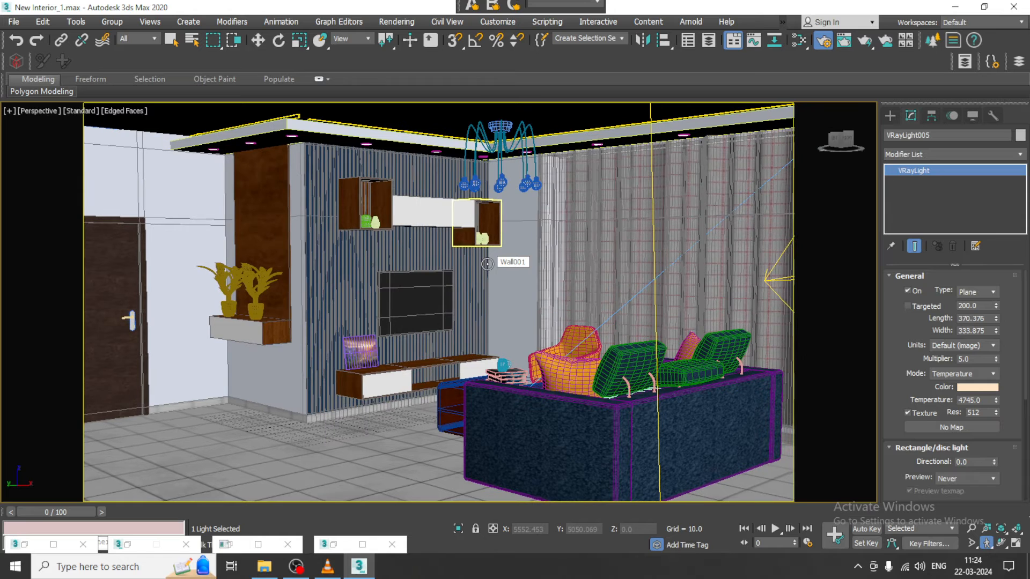
pyautogui.hotkey('ctrl', 'c')
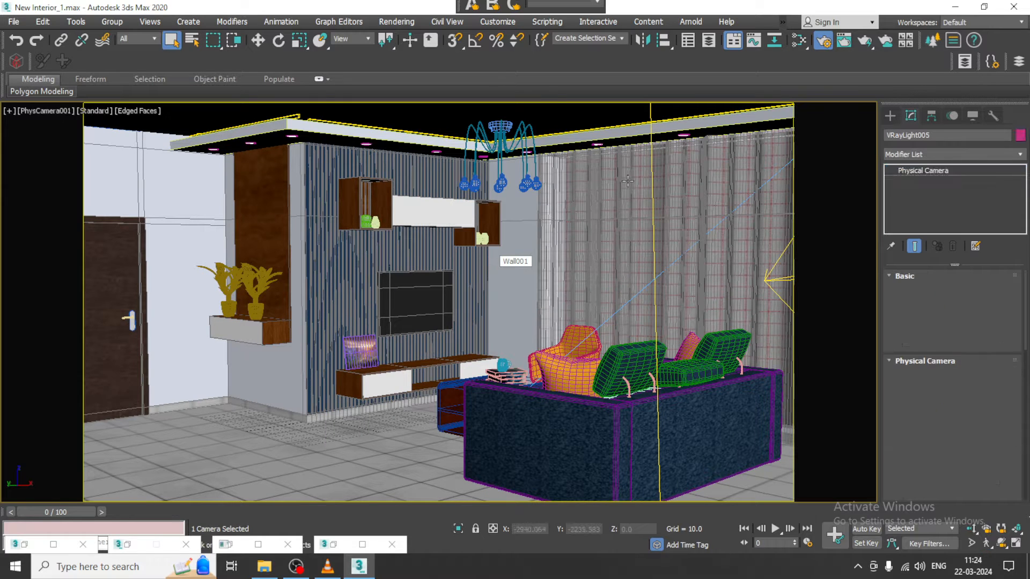
# Step: Test-render the PhysCamera001 view with both plane lights, then stop the render and close the frame buffer
pyautogui.click(397, 21)
pyautogui.click(411, 41)
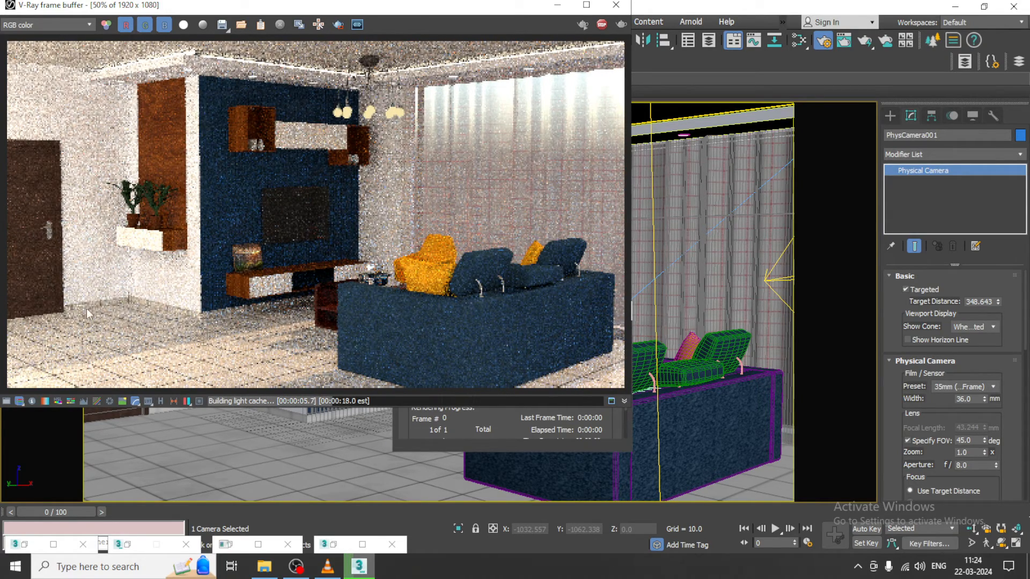
pyautogui.click(601, 24)
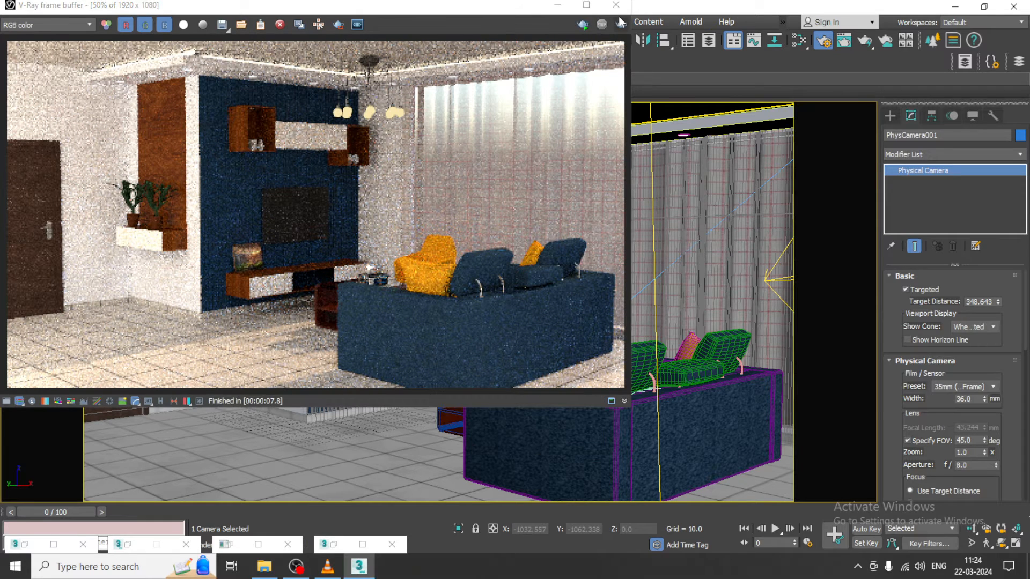
pyautogui.click(616, 5)
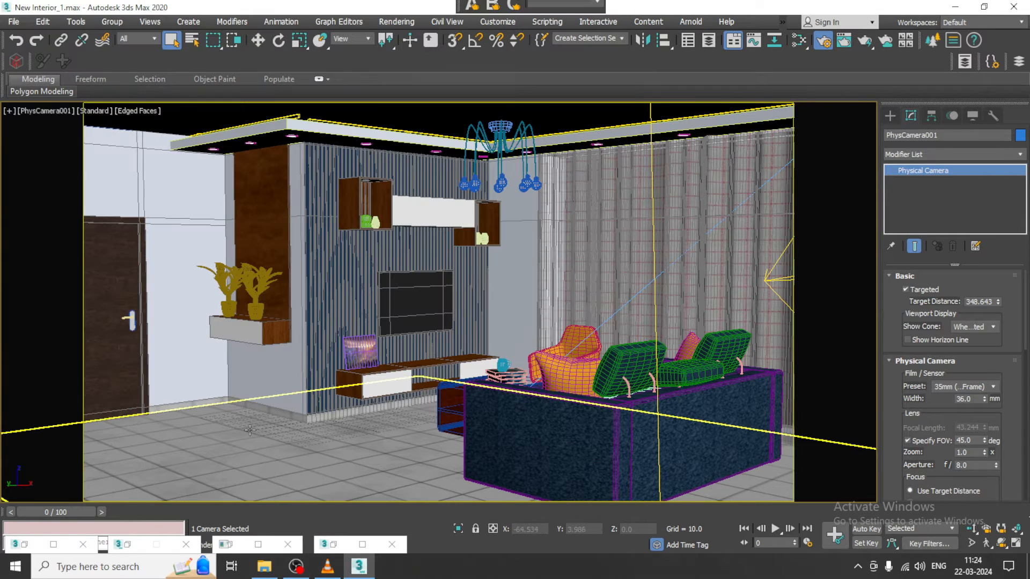
# Step: Switch to the four-viewport layout and set up a shaded Perspective viewport showing the whole room beside the camera view
pyautogui.hotkey('alt', 'w')
pyautogui.press('p')
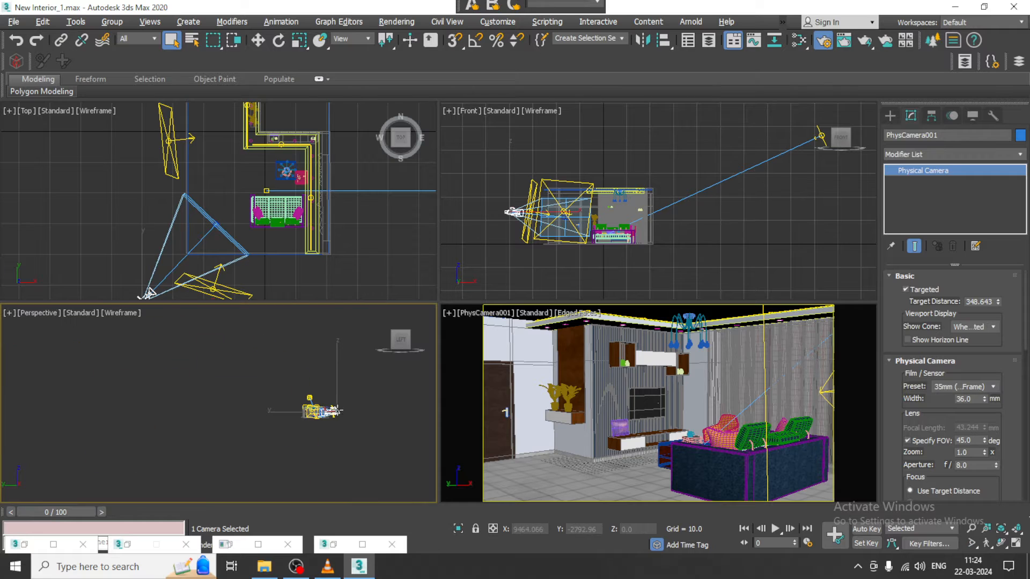
pyautogui.moveTo(252, 428); pyautogui.dragTo(273, 425, button='middle')
pyautogui.press('F3')
pyautogui.scroll(3, 256, 426)
pyautogui.moveTo(214, 445)
pyautogui.mouseDown(button='middle')
pyautogui.moveTo(279, 418)
pyautogui.moveTo(215, 436)
pyautogui.mouseUp(button='middle')
pyautogui.moveTo(214, 435); pyautogui.dragTo(316, 435, button='middle')
pyautogui.scroll(3, 292, 429)
pyautogui.press('z')
pyautogui.scroll(2, 156, 429)
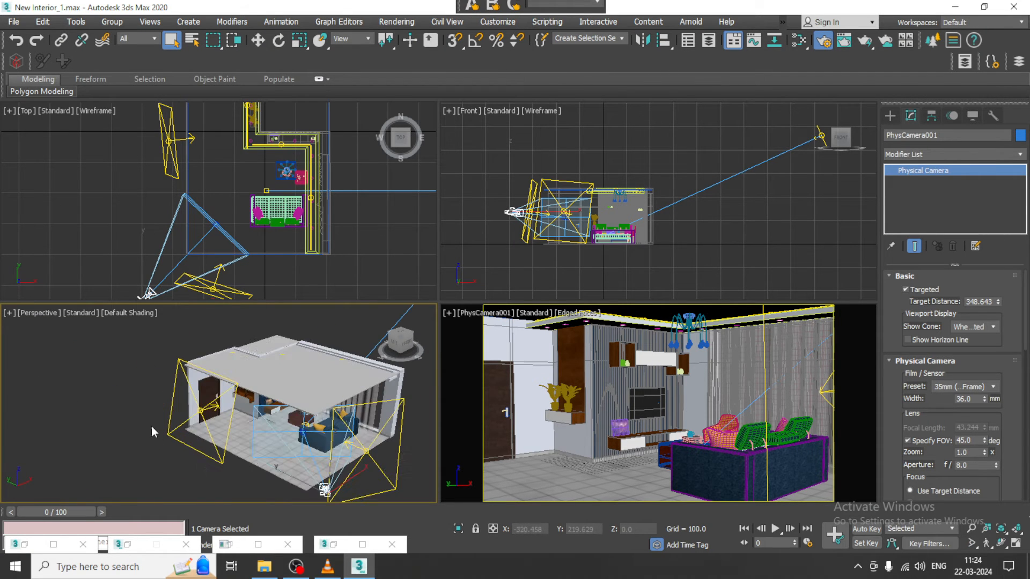
# Step: Set the multiplier of the plane light on the door side to 3
pyautogui.click(199, 453)
pyautogui.press('w')
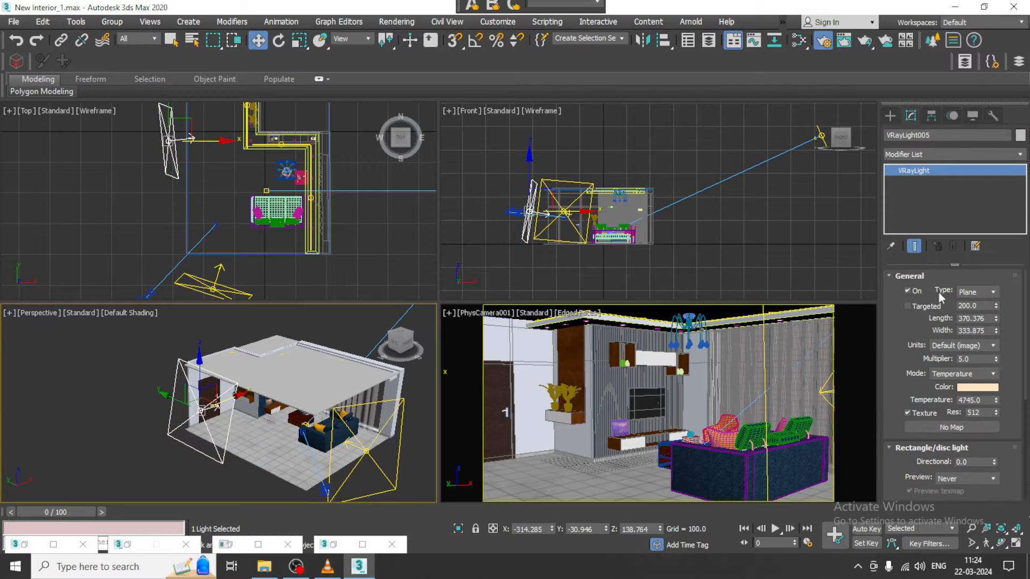
pyautogui.doubleClick(977, 358)
pyautogui.write('3')
pyautogui.press('Return')
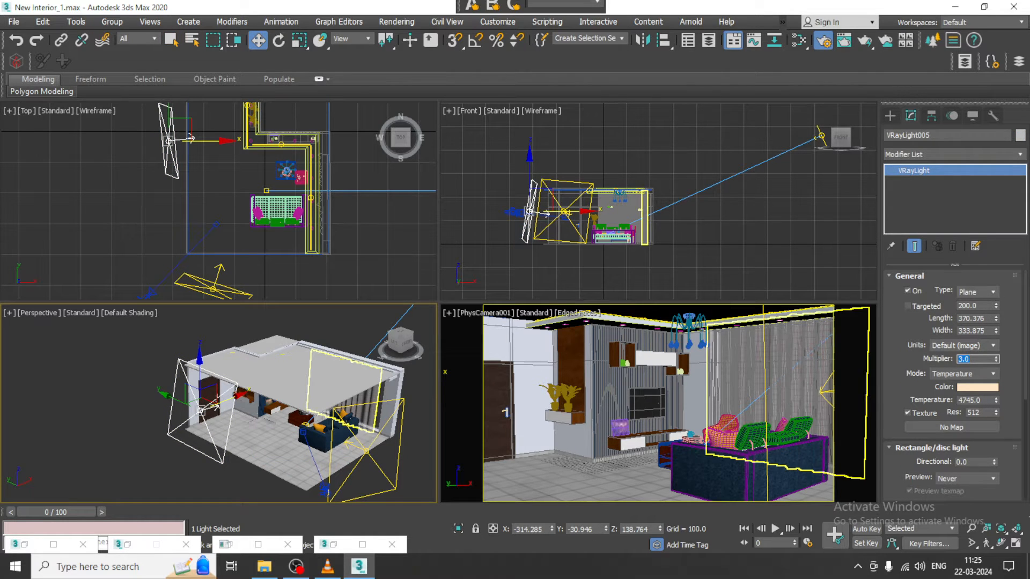
# Step: Select the curtain object Line001 and look through the Slate Material Editor's nodes for the curtain material
pyautogui.moveTo(395, 401); pyautogui.dragTo(315, 382, button='middle')
pyautogui.scroll(3, 315, 381)
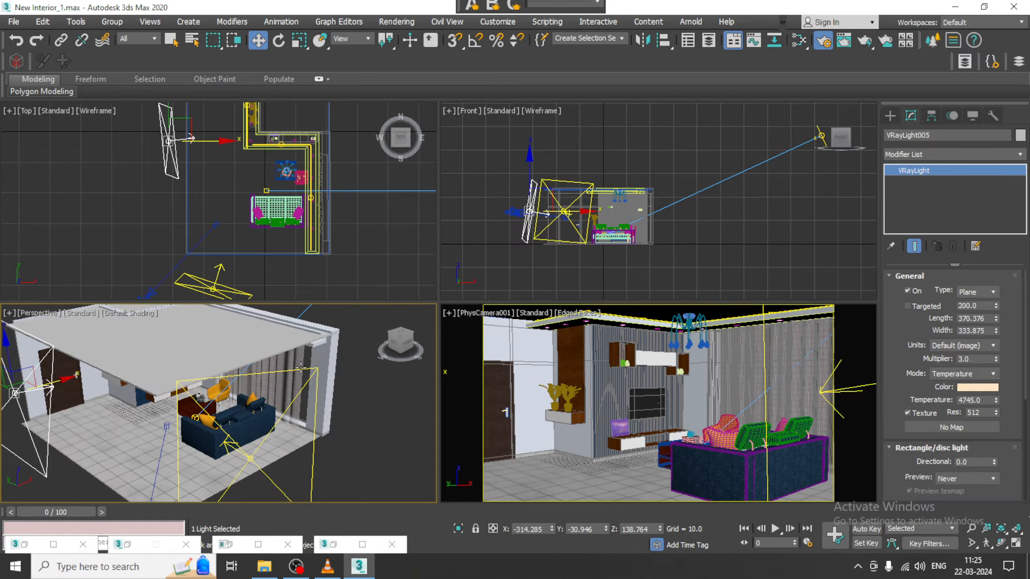
pyautogui.click(296, 366)
pyautogui.press('m')
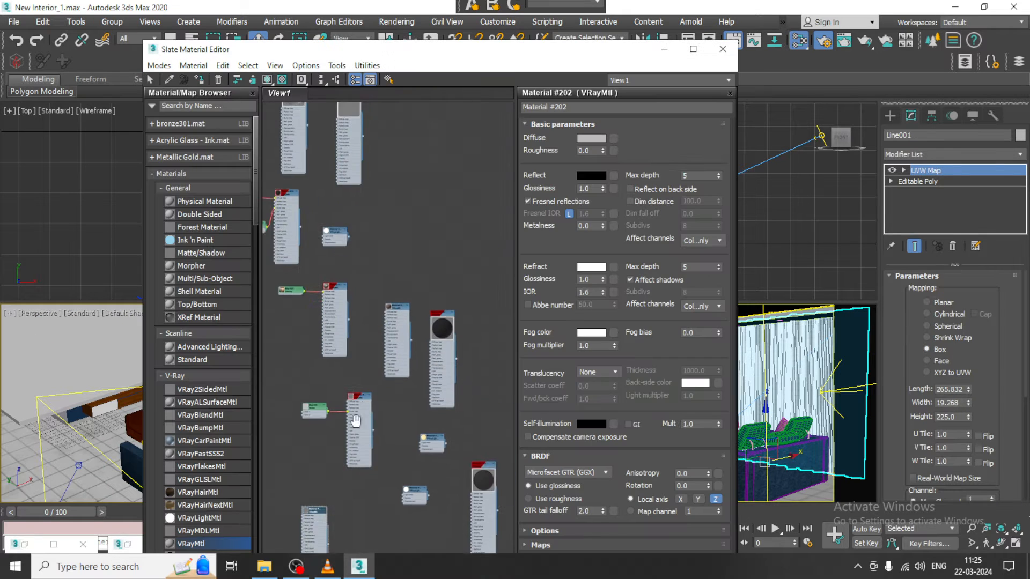
pyautogui.scroll(2, 339, 274)
pyautogui.moveTo(339, 273); pyautogui.dragTo(396, 294, button='middle')
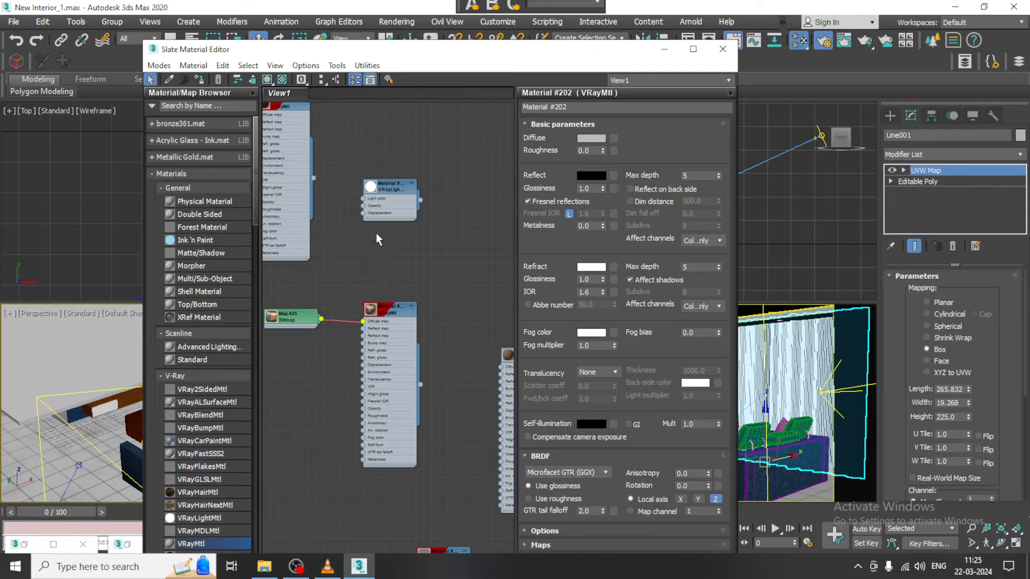
pyautogui.moveTo(376, 224); pyautogui.dragTo(417, 274, button='middle')
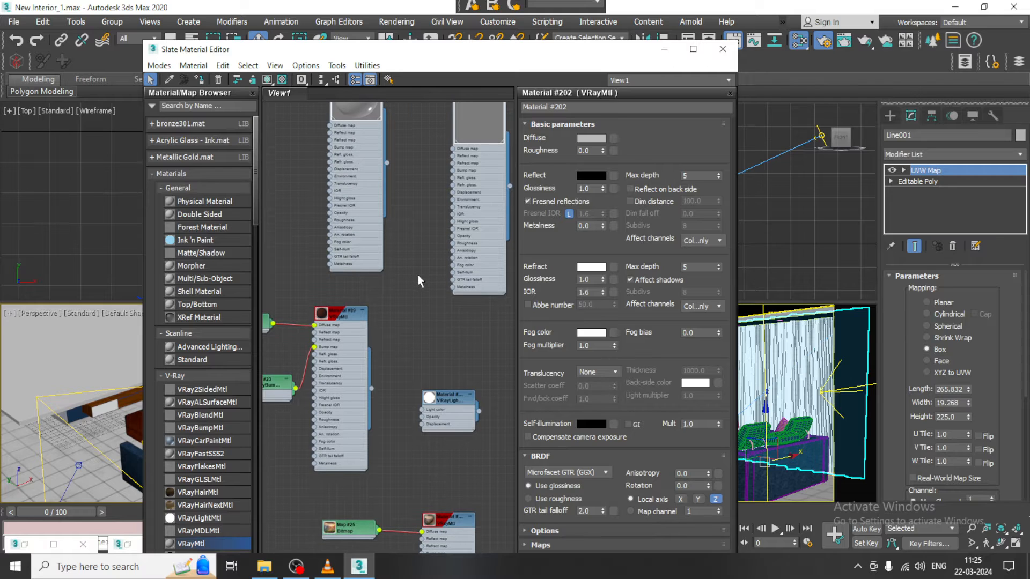
pyautogui.moveTo(401, 237); pyautogui.dragTo(406, 324, button='middle')
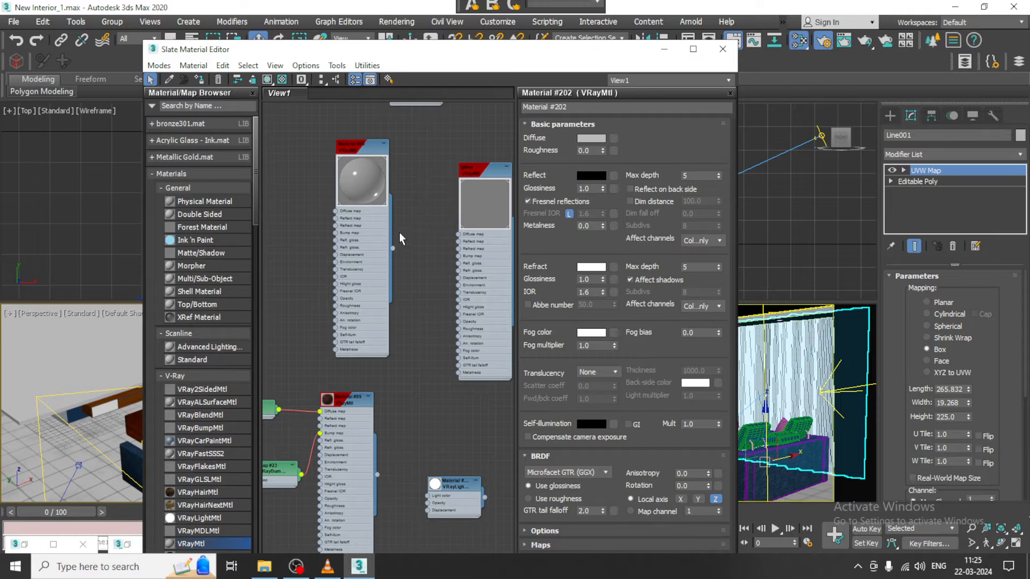
pyautogui.moveTo(399, 238); pyautogui.dragTo(422, 280, button='middle')
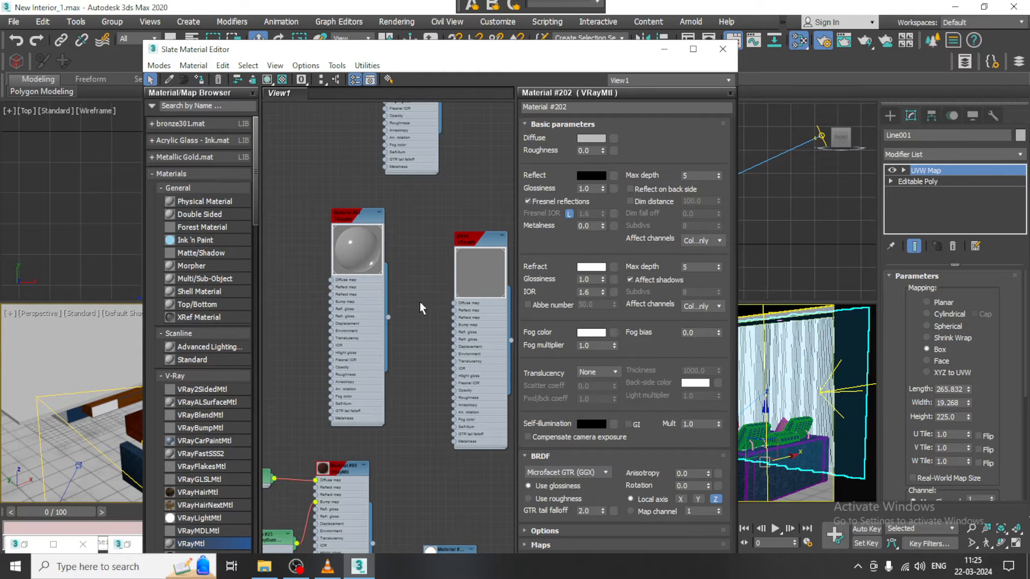
pyautogui.moveTo(429, 254); pyautogui.dragTo(414, 377, button='middle')
pyautogui.scroll(-2, 406, 299)
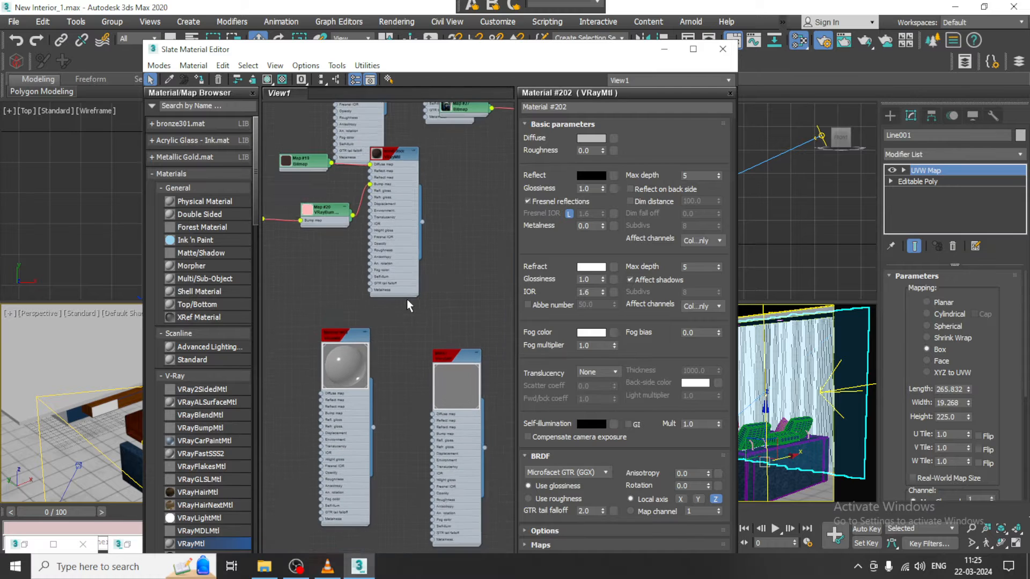
pyautogui.moveTo(415, 249); pyautogui.dragTo(413, 402, button='middle')
pyautogui.moveTo(407, 223); pyautogui.dragTo(391, 381, button='middle')
pyautogui.moveTo(405, 205); pyautogui.dragTo(329, 345, button='middle')
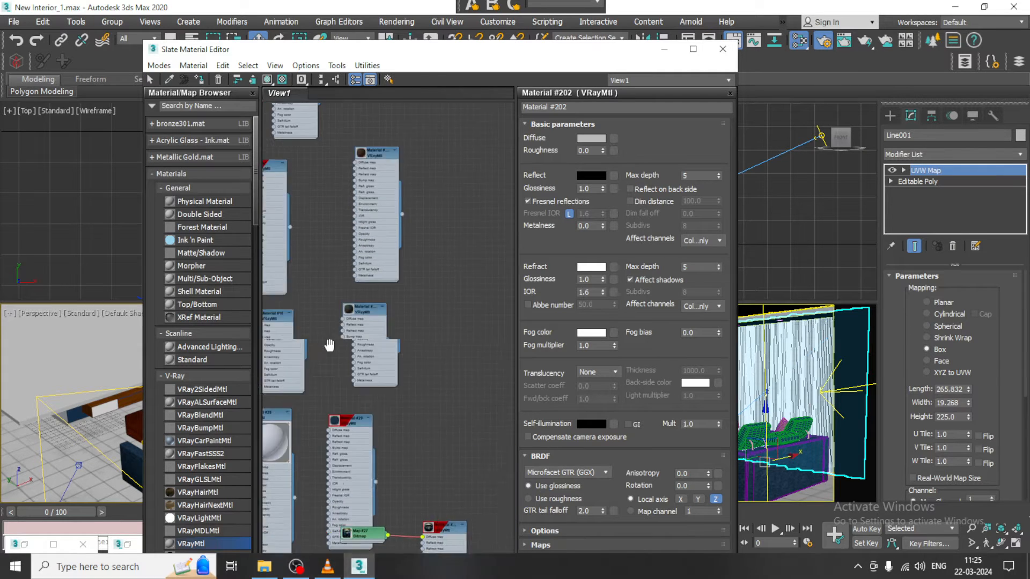
pyautogui.moveTo(394, 164); pyautogui.dragTo(426, 282, button='middle')
pyautogui.moveTo(375, 190); pyautogui.dragTo(446, 381, button='middle')
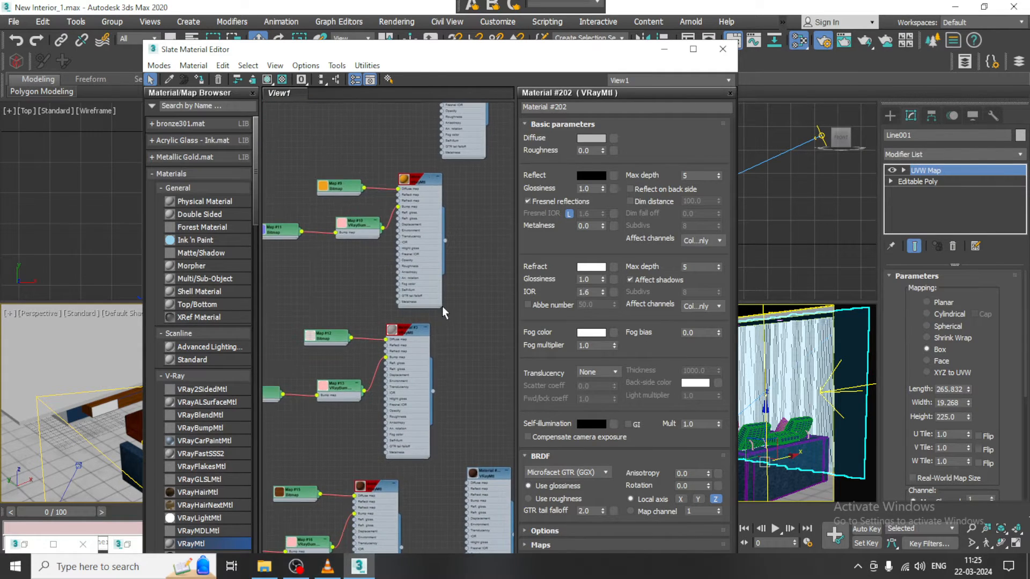
pyautogui.moveTo(412, 241); pyautogui.dragTo(402, 347, button='middle')
pyautogui.moveTo(404, 280); pyautogui.dragTo(397, 352, button='middle')
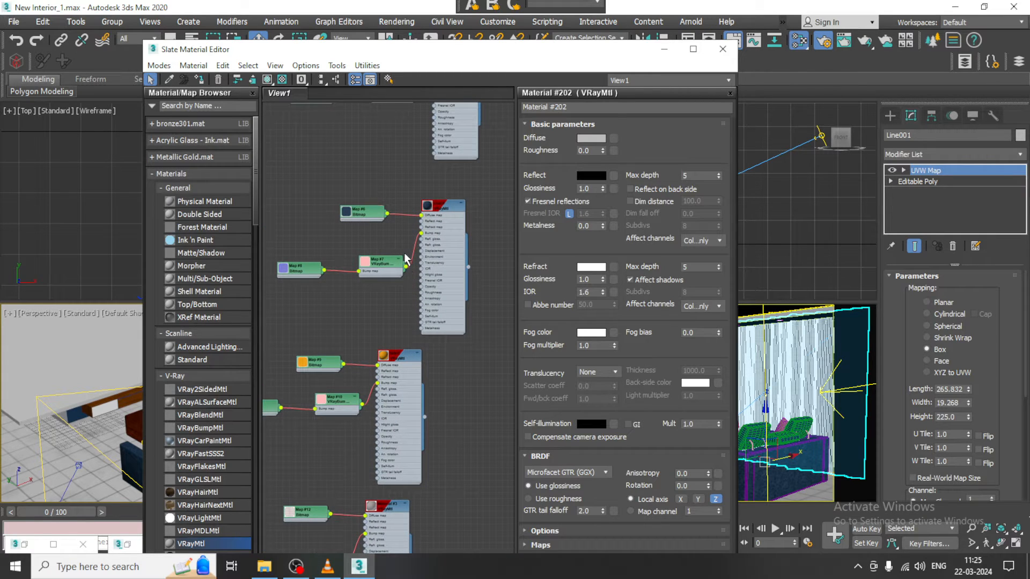
pyautogui.moveTo(405, 245); pyautogui.dragTo(397, 338, button='middle')
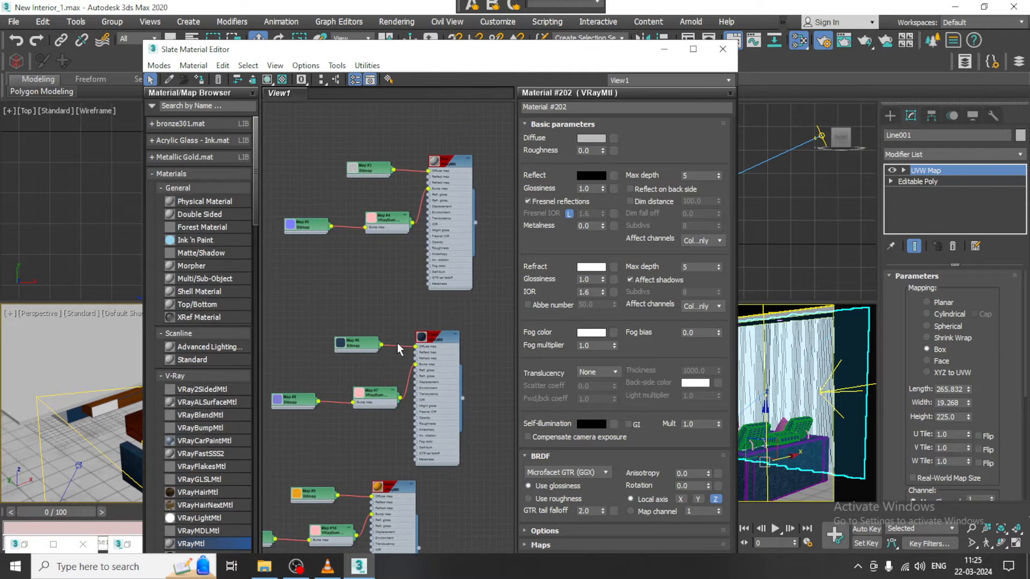
pyautogui.moveTo(422, 458); pyautogui.dragTo(429, 278, button='middle')
pyautogui.scroll(4, 404, 370)
pyautogui.moveTo(402, 499); pyautogui.dragTo(440, 251, button='middle')
pyautogui.scroll(2, 425, 250)
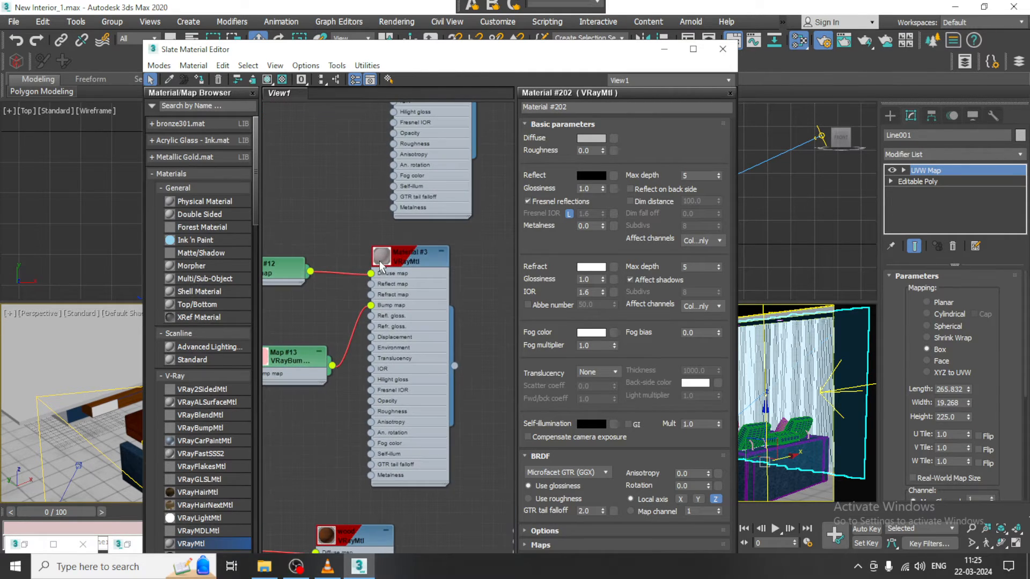
# Step: Enlarge the Material #3 preview, set Material #202's refraction colour to a grey of value 164, and close the material editor
pyautogui.doubleClick(380, 261)
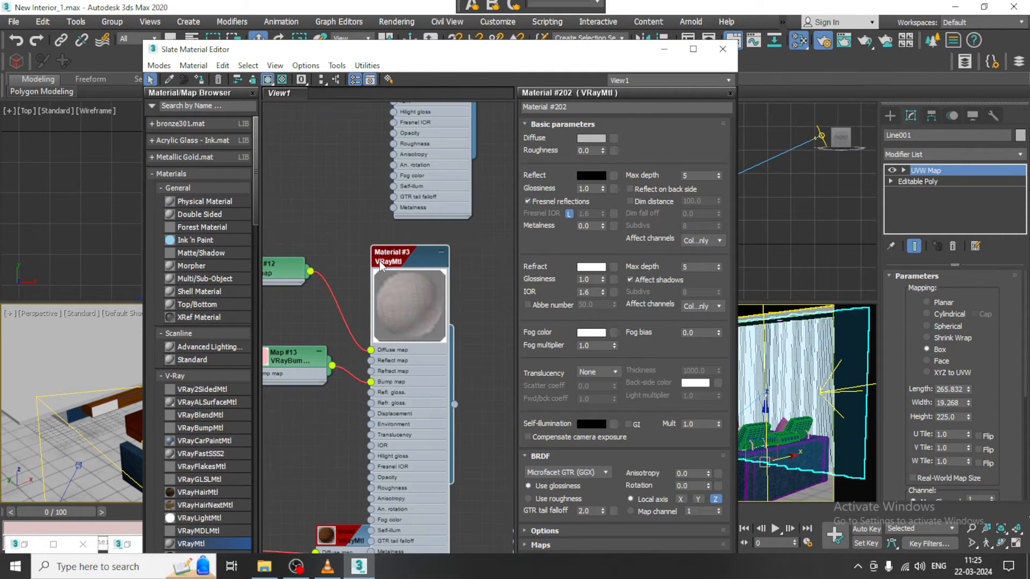
pyautogui.click(591, 267)
pyautogui.moveTo(381, 183); pyautogui.dragTo(380, 148)
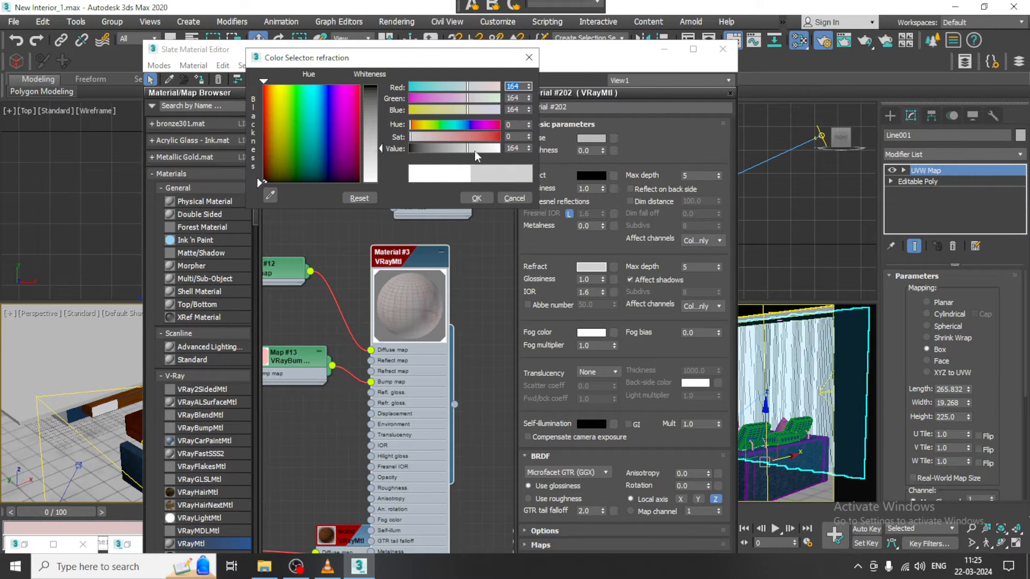
pyautogui.click(476, 198)
pyautogui.click(722, 49)
pyautogui.click(396, 22)
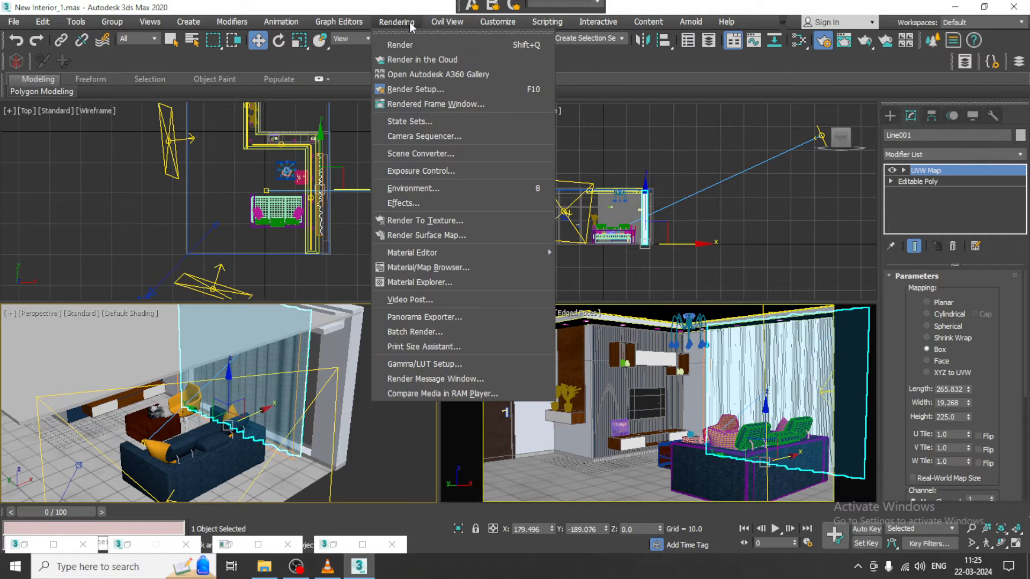
pyautogui.click(416, 43)
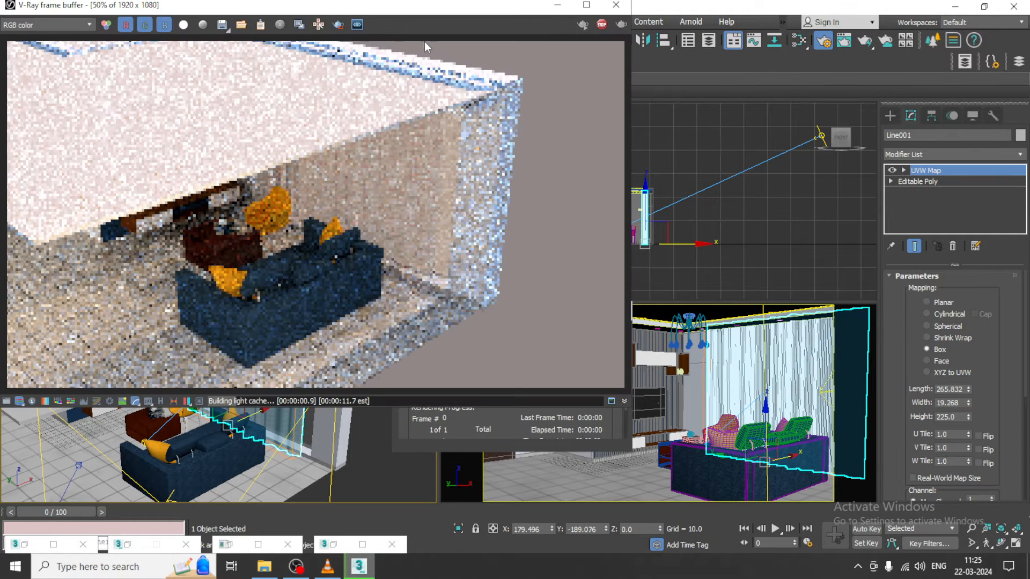
pyautogui.press('Escape')
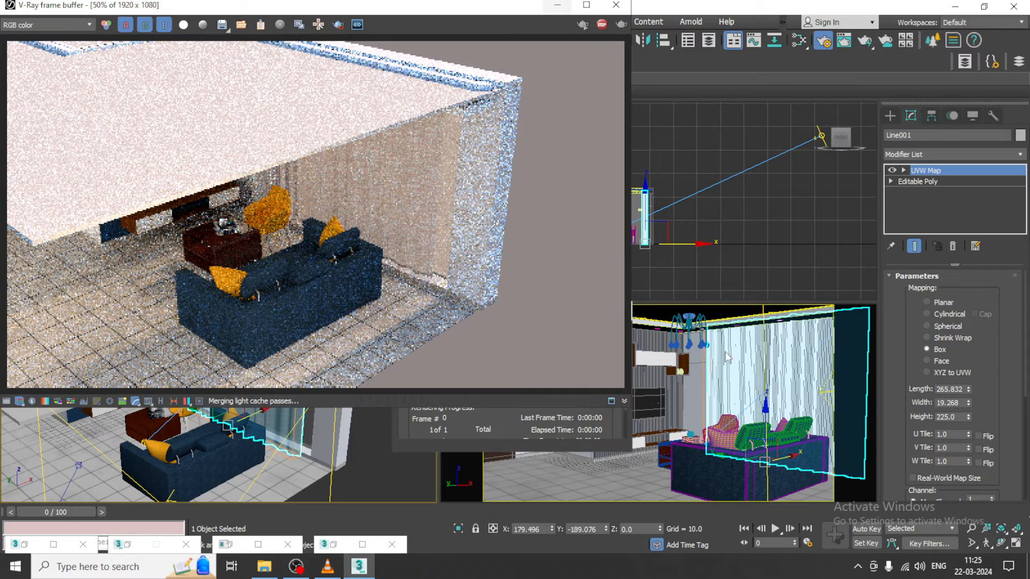
# Step: Render the PhysCamera001 view and check the lighting against the reference image Modernn.jpg
pyautogui.click(752, 358)
pyautogui.hotkey('shift', 'q')
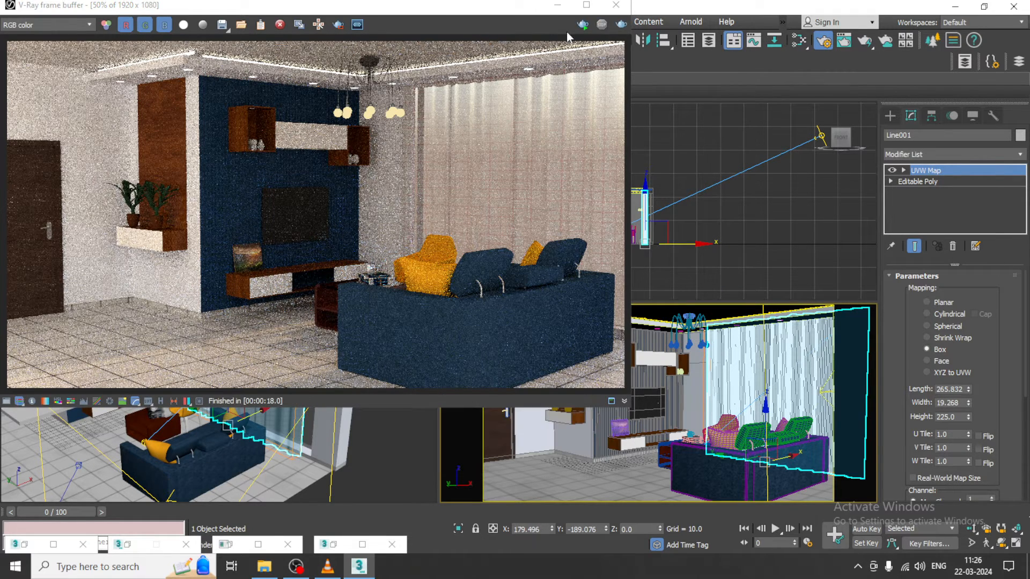
pyautogui.click(557, 5)
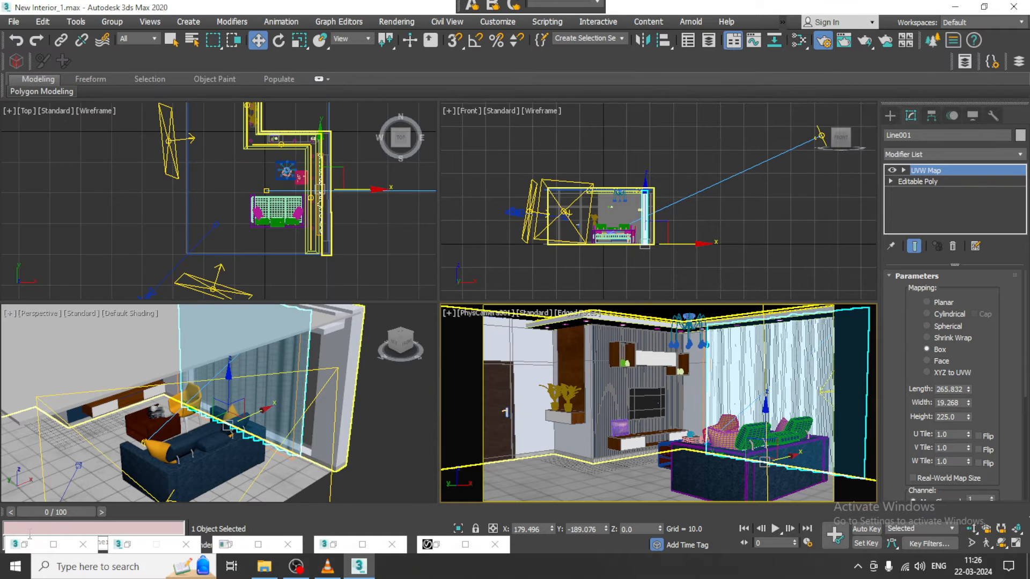
pyautogui.click(24, 543)
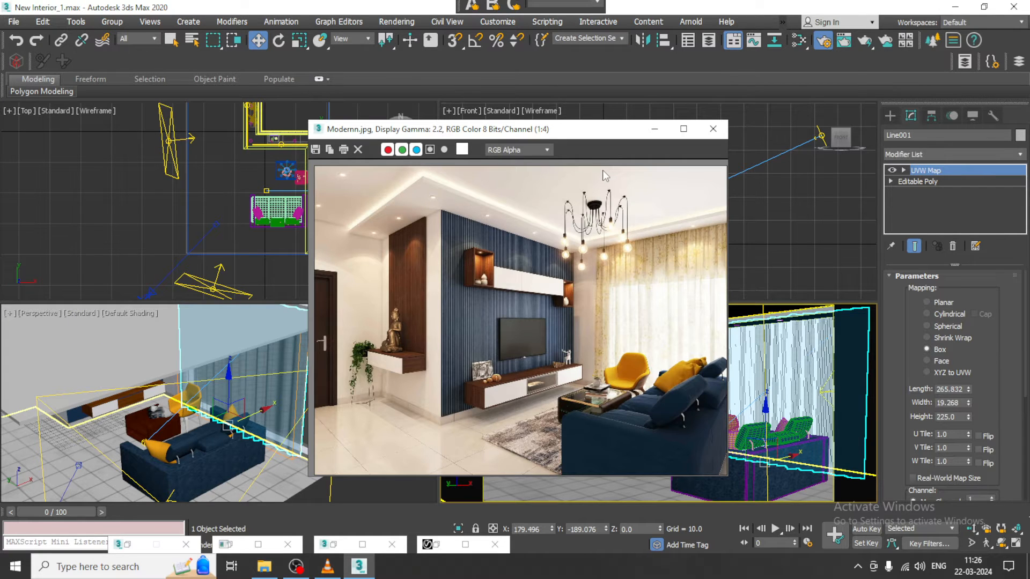
pyautogui.click(654, 131)
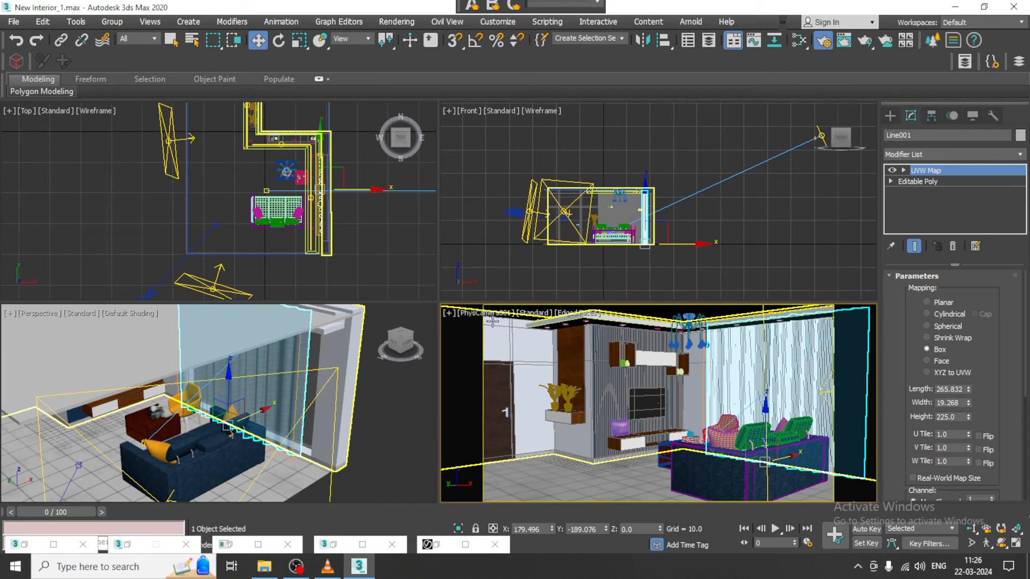
# Step: Create a V-Ray plane light of about 26.7 by 30.2 units in the maximized Perspective viewport
pyautogui.click(392, 459)
pyautogui.hotkey('alt', 'w')
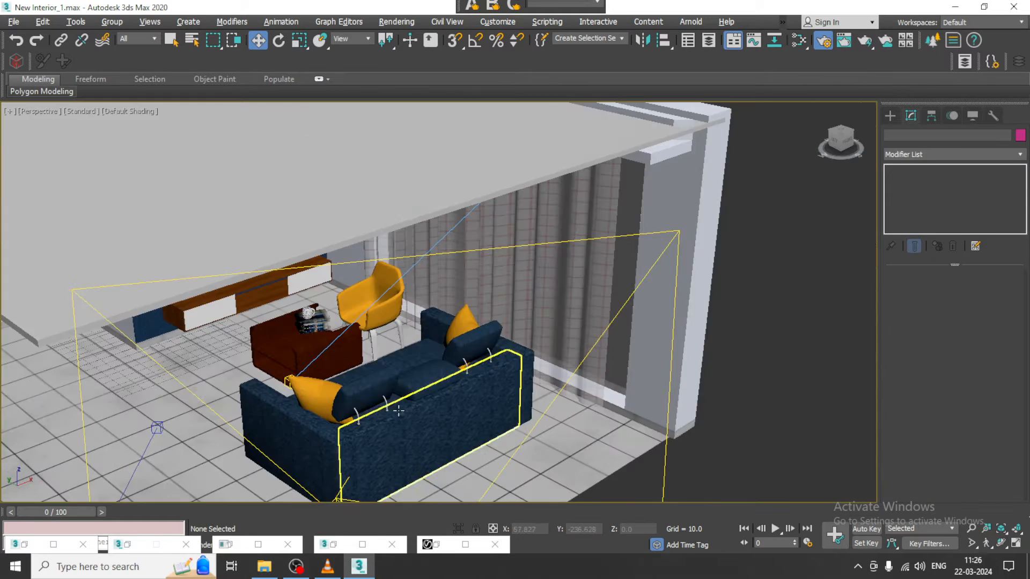
pyautogui.moveTo(391, 459); pyautogui.dragTo(419, 379, button='middle')
pyautogui.scroll(-4, 473, 292)
pyautogui.moveTo(473, 291); pyautogui.dragTo(444, 390, button='middle')
pyautogui.moveTo(459, 313); pyautogui.dragTo(457, 334, button='middle')
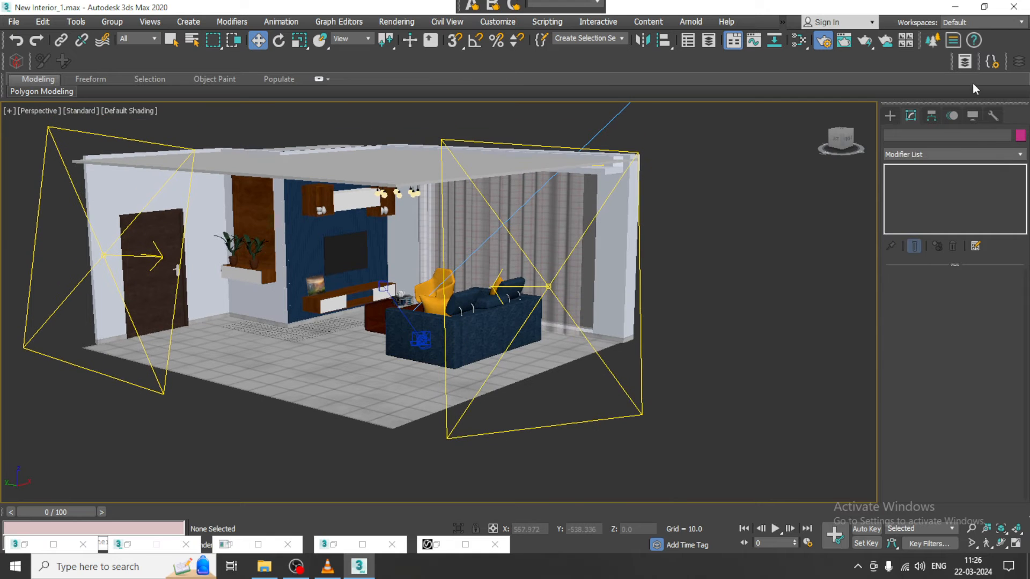
pyautogui.click(890, 117)
pyautogui.click(934, 194)
pyautogui.moveTo(401, 383); pyautogui.dragTo(441, 386, button='middle')
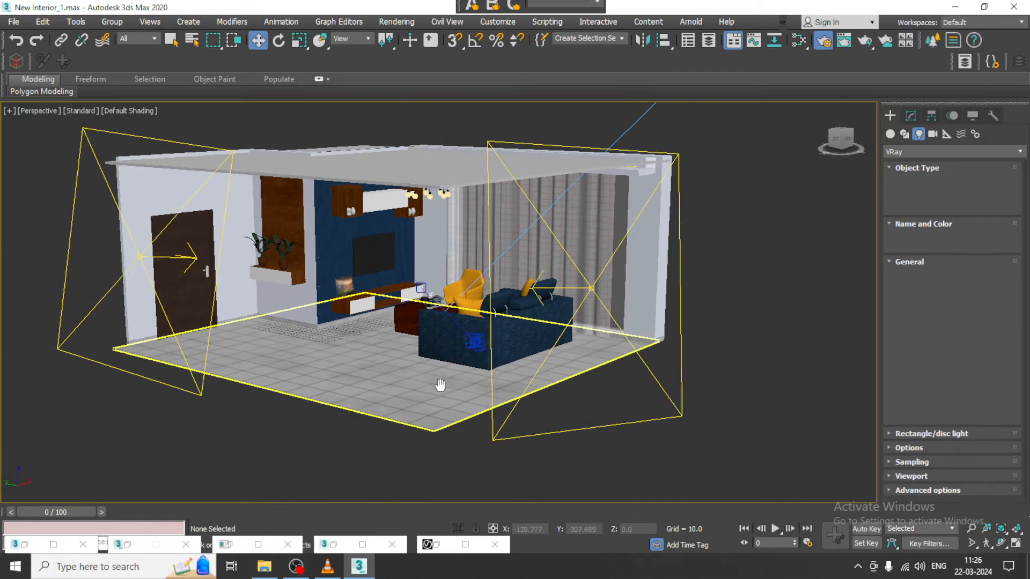
pyautogui.scroll(3, 435, 390)
pyautogui.moveTo(268, 425); pyautogui.dragTo(272, 467)
pyautogui.press('w')
# Step: Change the new V-Ray light's type to Mesh and pick one of the chandelier's bulbs as its mesh
pyautogui.moveTo(307, 433)
pyautogui.mouseDown()
pyautogui.moveTo(435, 390)
pyautogui.moveTo(397, 251)
pyautogui.mouseUp()
pyautogui.moveTo(397, 209); pyautogui.dragTo(434, 236, button='middle')
pyautogui.scroll(3, 435, 236)
pyautogui.scroll(8, 424, 262)
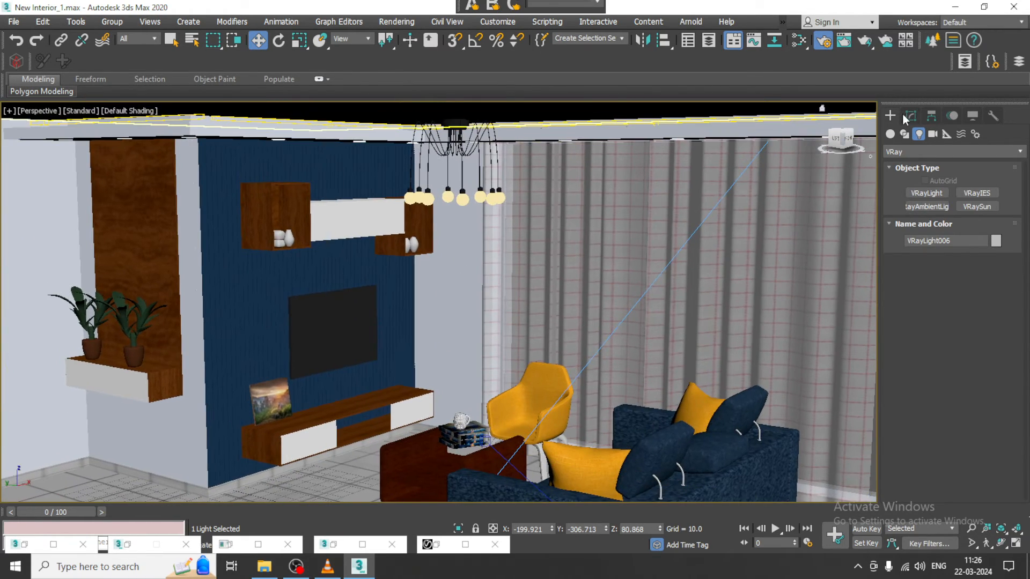
pyautogui.click(909, 115)
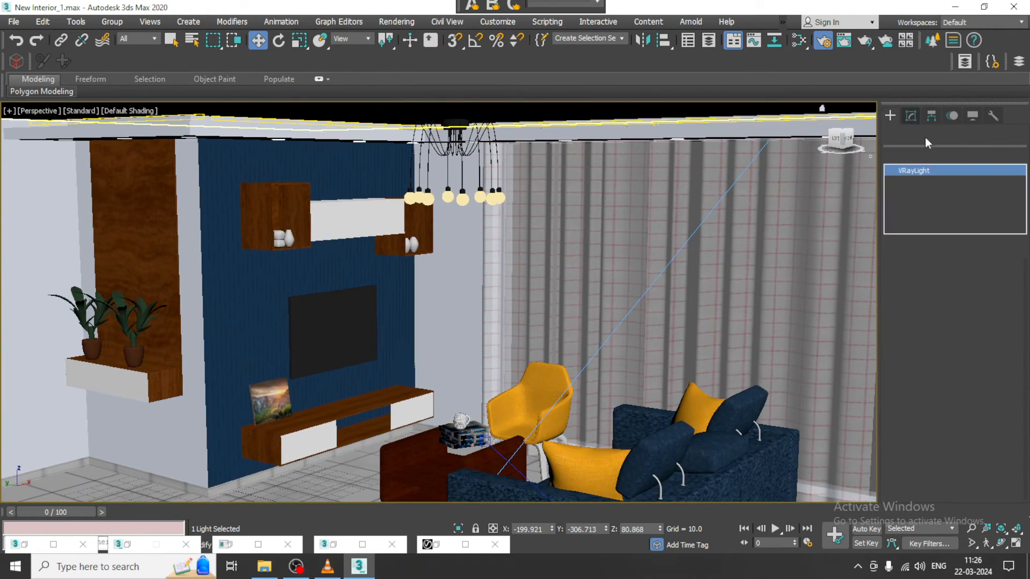
pyautogui.click(977, 293)
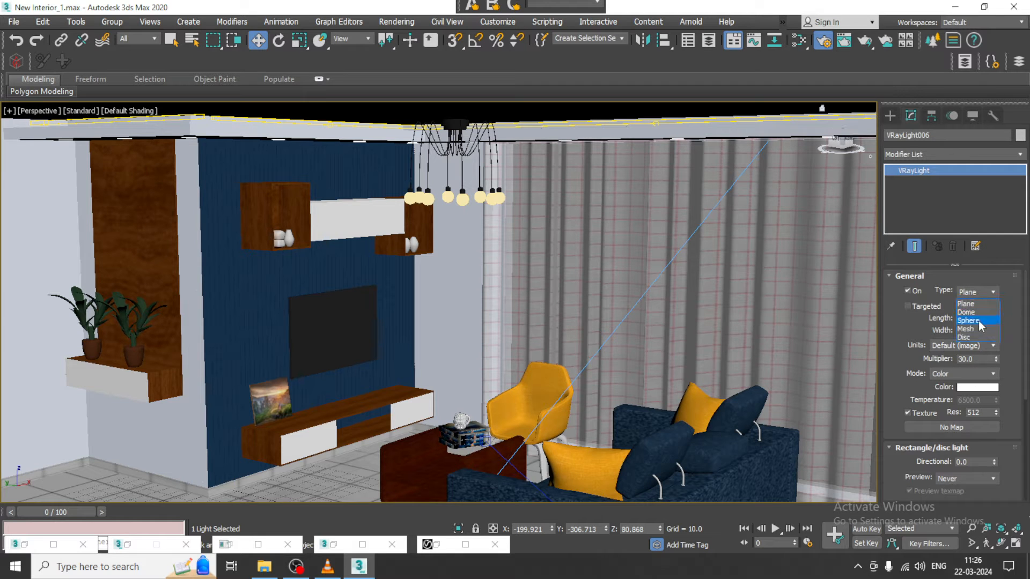
pyautogui.click(978, 328)
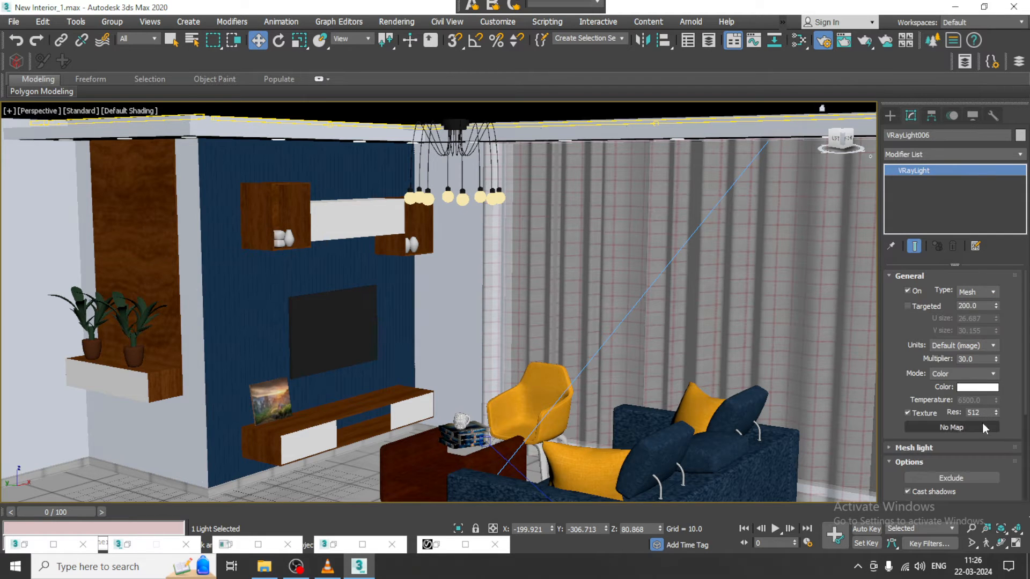
pyautogui.moveTo(901, 399); pyautogui.dragTo(904, 365)
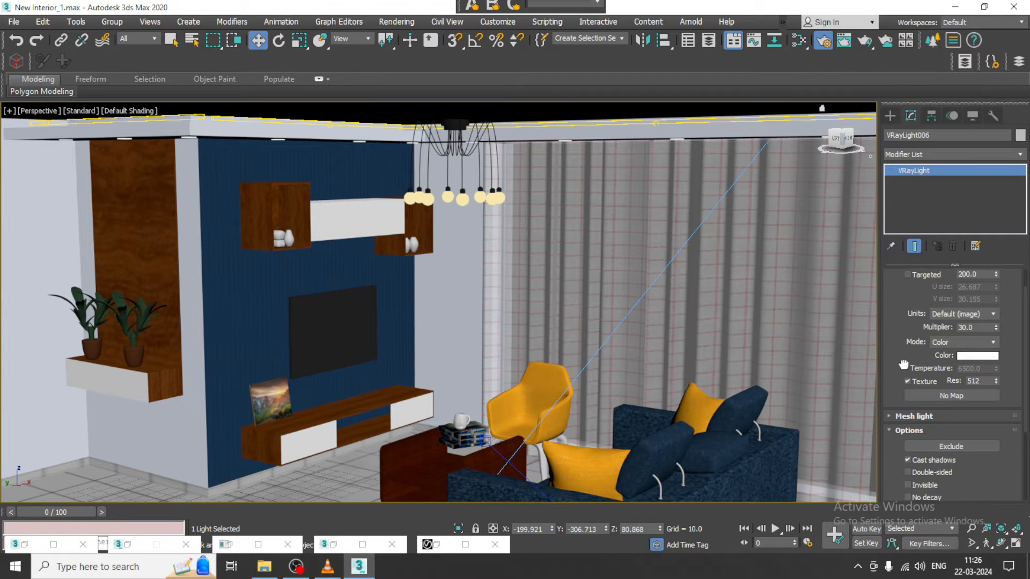
pyautogui.scroll(-3, 906, 366)
pyautogui.click(912, 366)
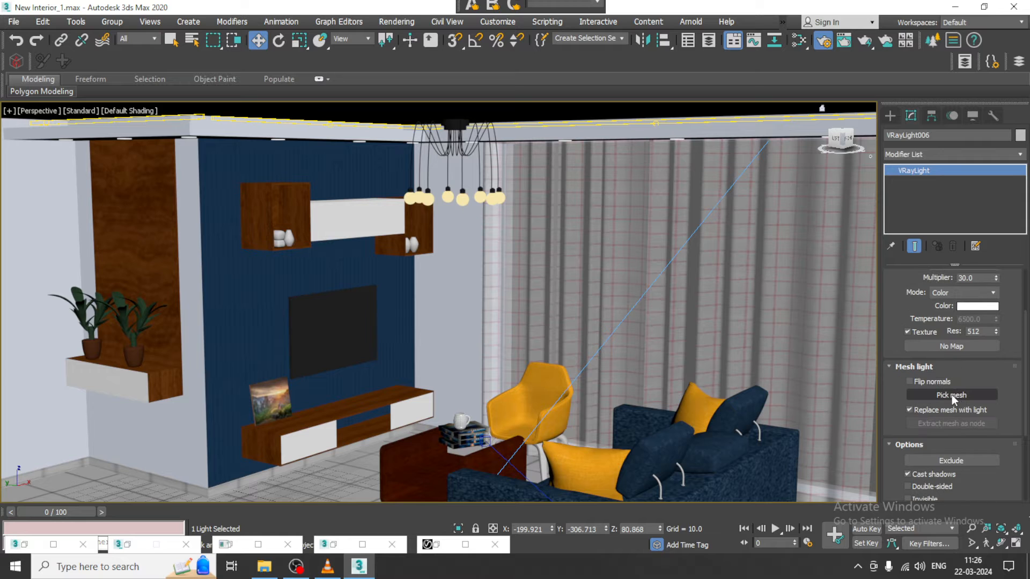
pyautogui.click(951, 394)
pyautogui.click(429, 201)
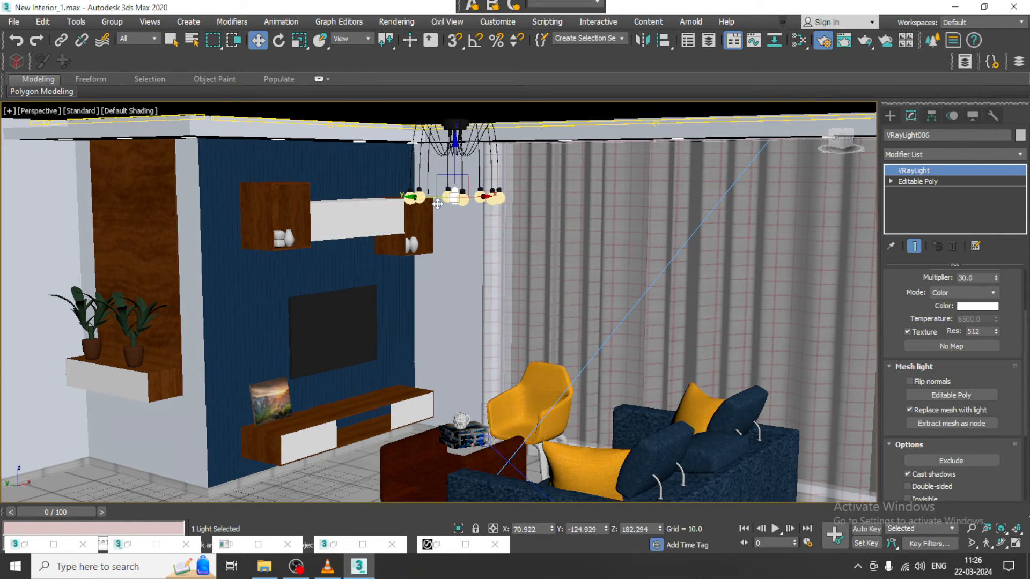
# Step: Move the bulb-shaped mesh light along X to about 44.56 so it sits in its socket on the chandelier
pyautogui.keyDown('alt'); pyautogui.moveTo(469, 212); pyautogui.dragTo(448, 202, button='middle'); pyautogui.keyUp('alt')
pyautogui.scroll(3, 441, 209)
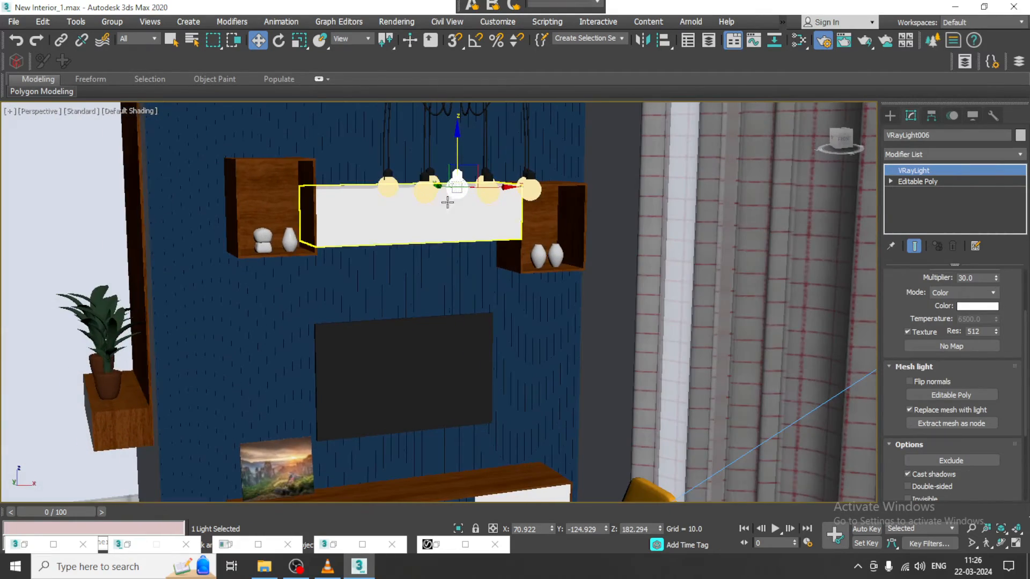
pyautogui.moveTo(489, 191); pyautogui.dragTo(434, 197)
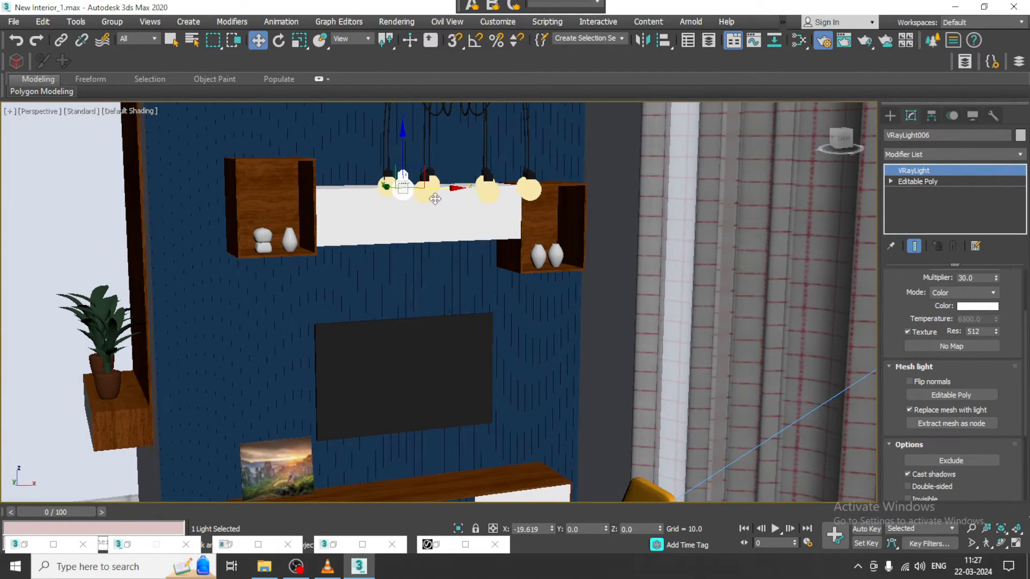
pyautogui.keyDown('alt'); pyautogui.moveTo(435, 198); pyautogui.dragTo(440, 252, button='middle'); pyautogui.keyUp('alt')
pyautogui.moveTo(440, 252); pyautogui.dragTo(424, 252)
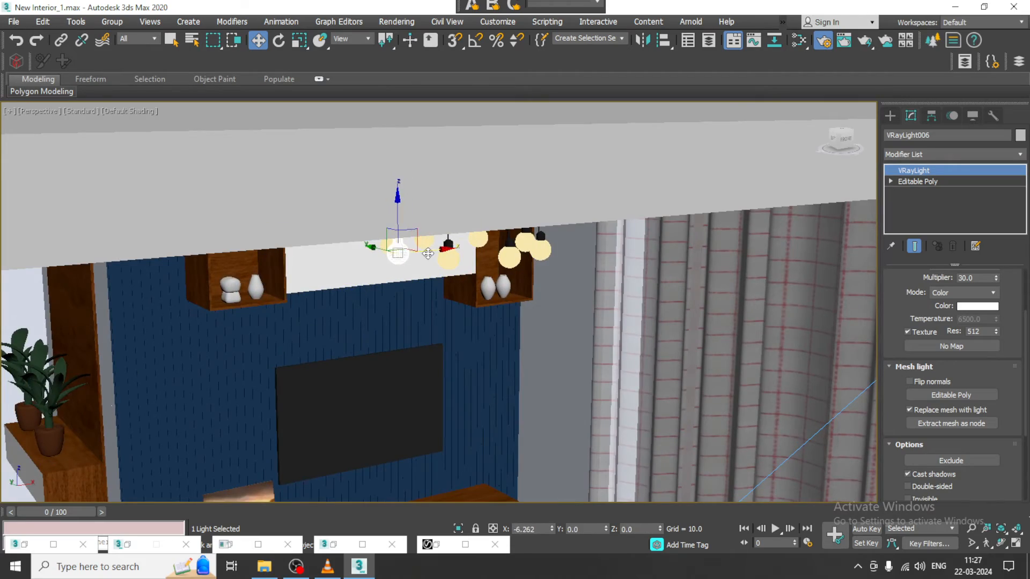
pyautogui.keyDown('alt'); pyautogui.moveTo(424, 252); pyautogui.dragTo(469, 219, button='middle'); pyautogui.keyUp('alt')
pyautogui.scroll(5, 415, 247)
pyautogui.keyDown('alt'); pyautogui.moveTo(363, 245); pyautogui.dragTo(331, 272, button='middle'); pyautogui.keyUp('alt')
pyautogui.moveTo(370, 262); pyautogui.dragTo(374, 261)
pyautogui.scroll(-5, 420, 241)
pyautogui.keyDown('alt'); pyautogui.moveTo(421, 241); pyautogui.dragTo(431, 259, button='middle'); pyautogui.keyUp('alt')
pyautogui.scroll(-8, 432, 258)
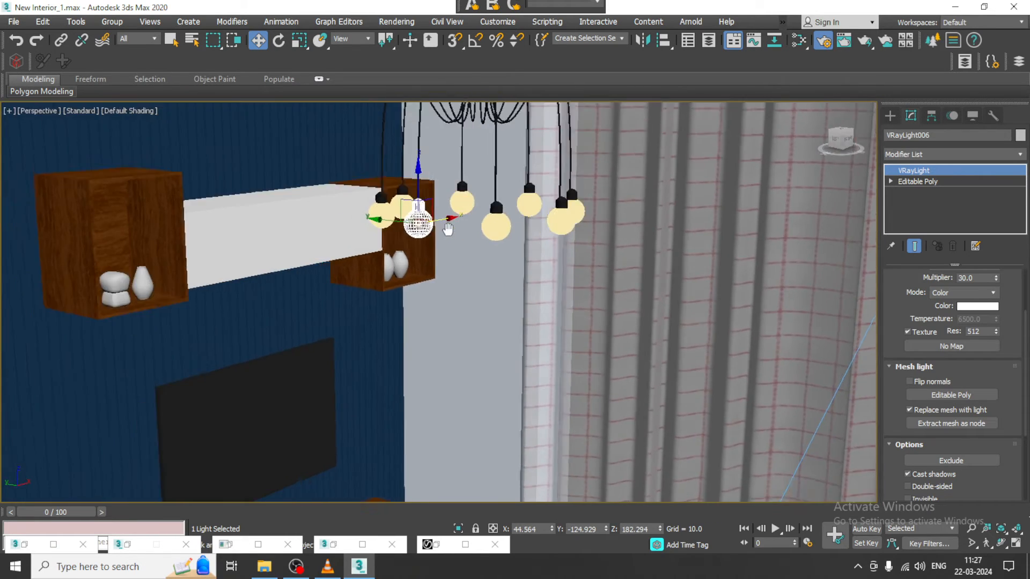
pyautogui.scroll(4, 474, 267)
pyautogui.moveTo(538, 310); pyautogui.dragTo(543, 325, button='middle')
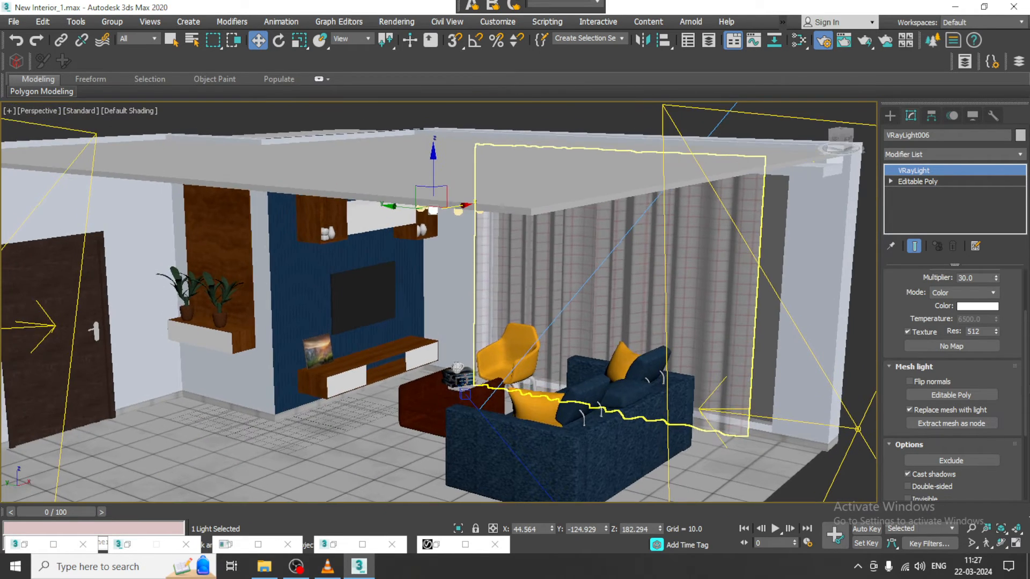
# Step: Switch the mesh light's colour mode to Temperature at 4680 and set its multiplier to 2
pyautogui.click(973, 293)
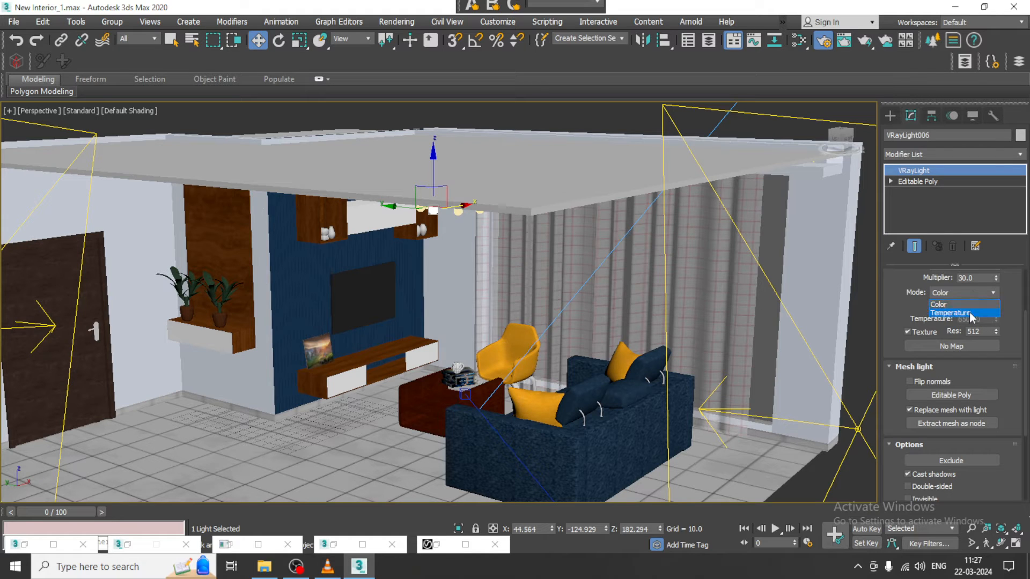
pyautogui.click(963, 309)
pyautogui.moveTo(995, 319); pyautogui.dragTo(997, 339)
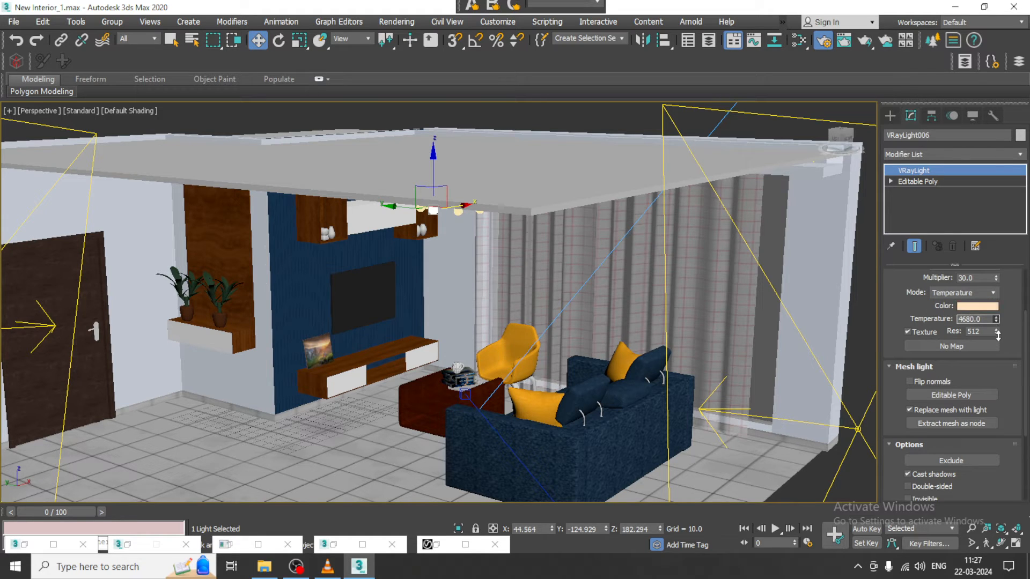
pyautogui.moveTo(982, 278); pyautogui.dragTo(910, 288)
pyautogui.write('2')
pyautogui.press('Return')
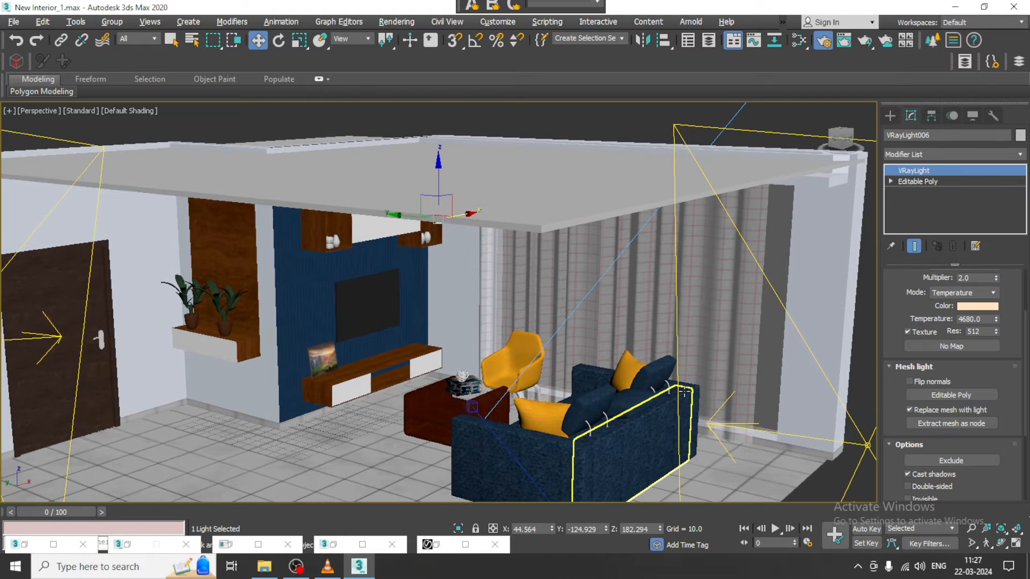
# Step: Restore the four-viewport layout, test render the camera view with the chandelier light, and close the frame buffer
pyautogui.hotkey('alt', 'w')
pyautogui.rightClick(649, 395)
pyautogui.hotkey('shift', 'q')
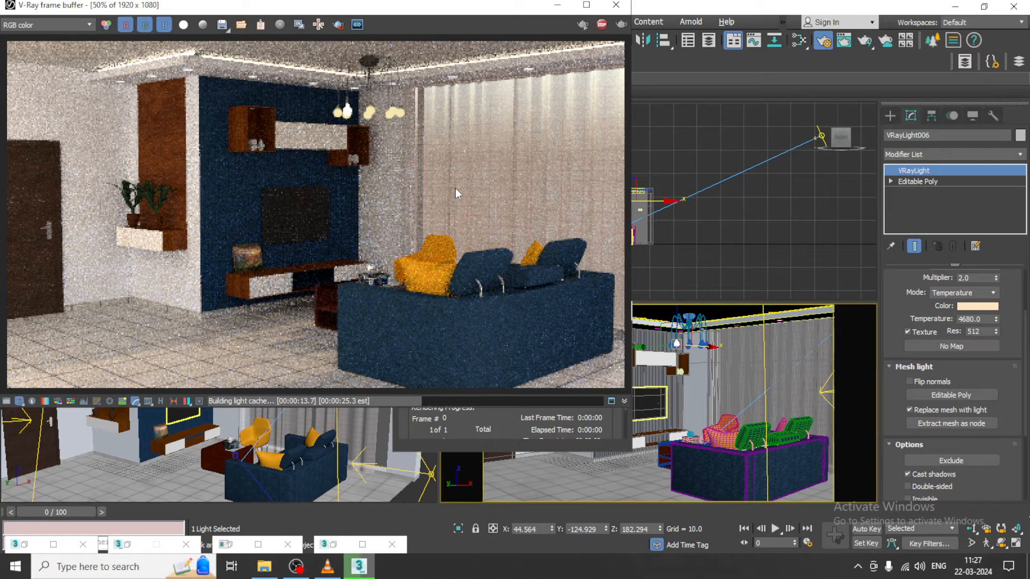
pyautogui.click(622, 6)
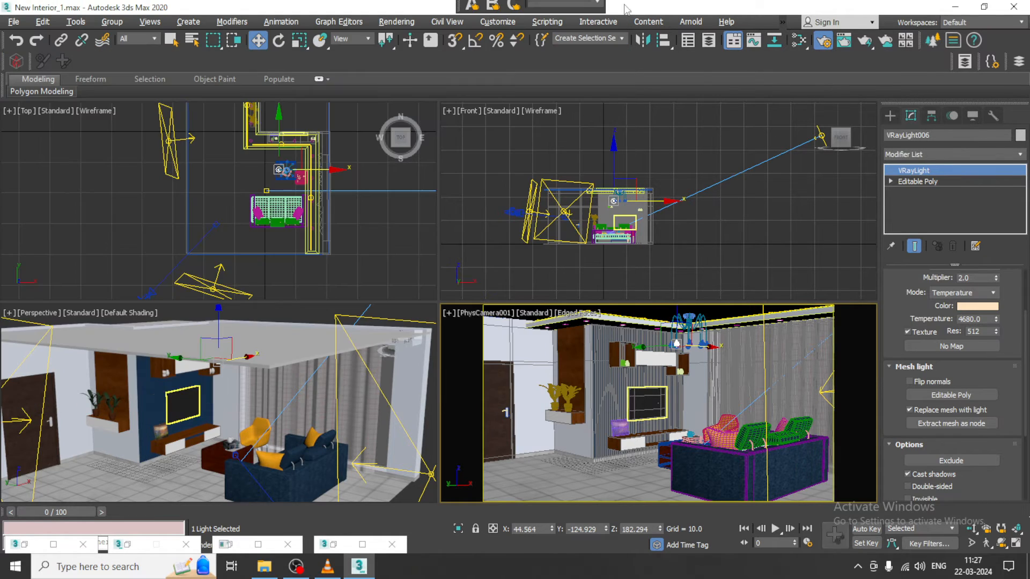
# Step: Save the scene and switch the PhysCamera001 viewport to High Quality display
pyautogui.click(14, 21)
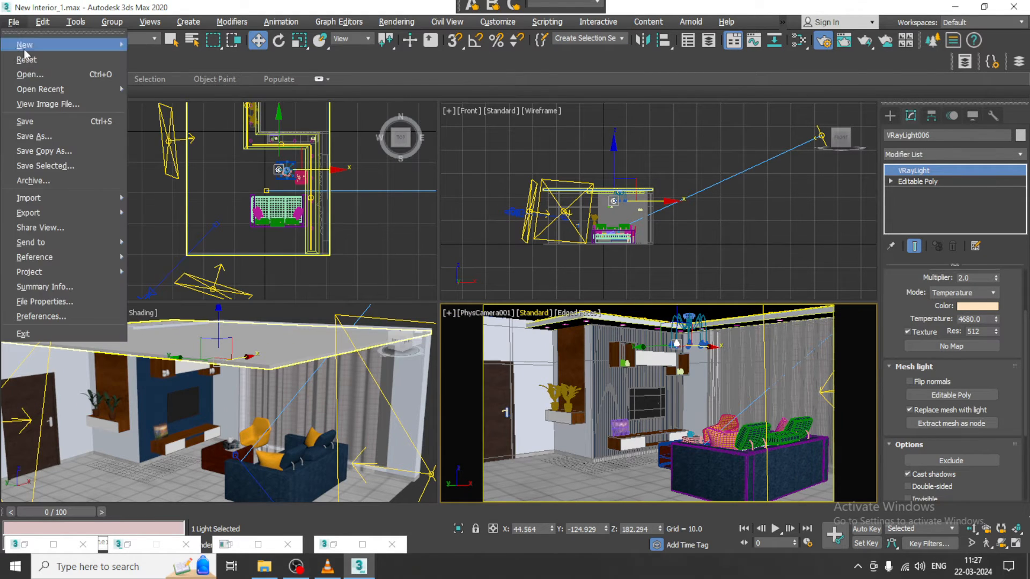
pyautogui.click(51, 121)
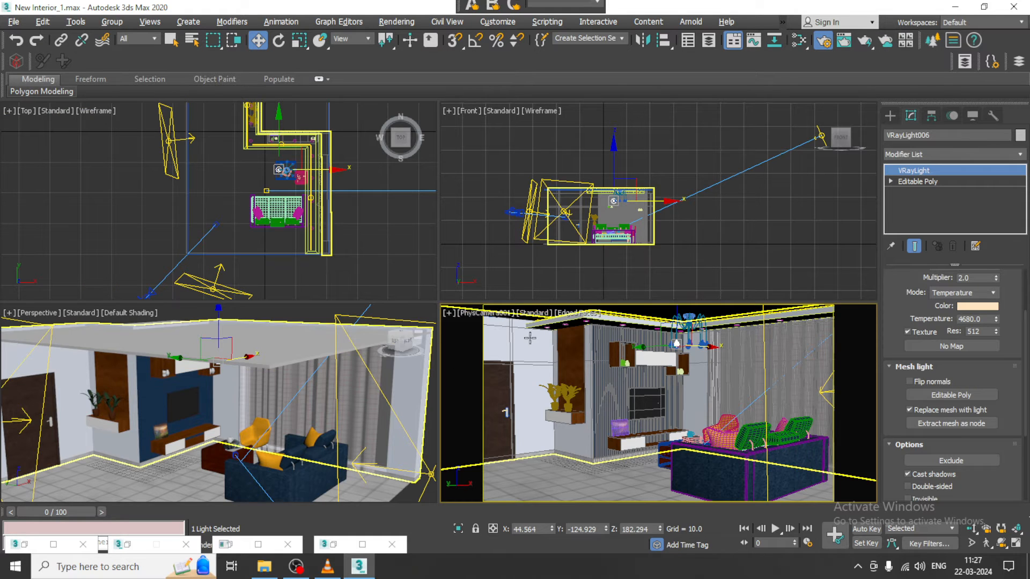
pyautogui.click(532, 313)
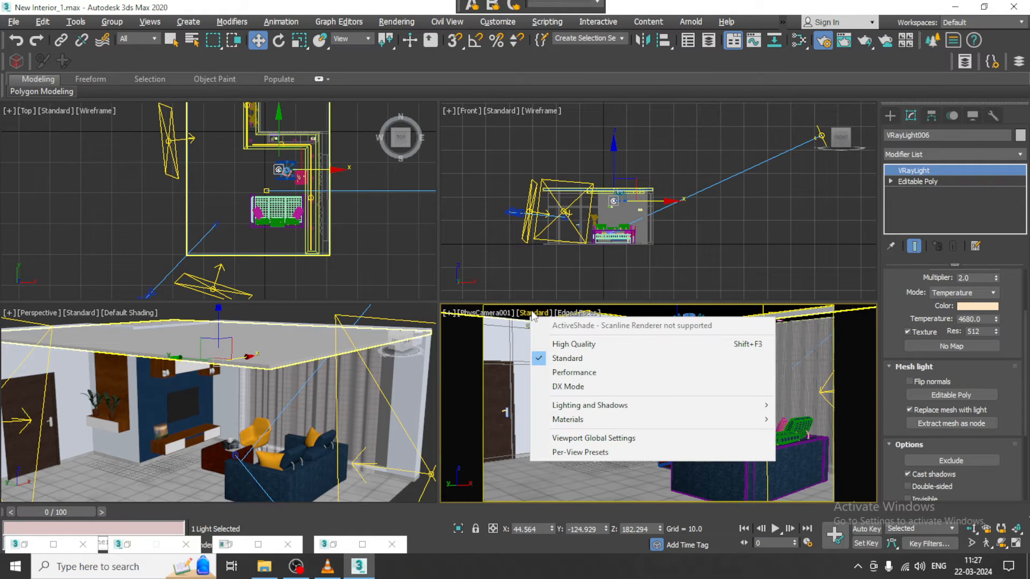
pyautogui.click(572, 345)
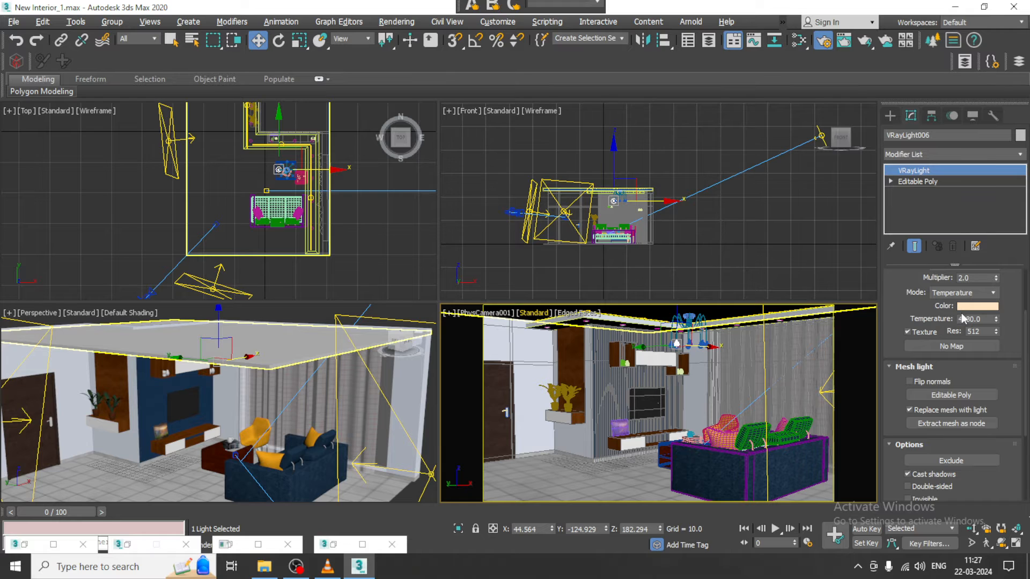
pyautogui.click(528, 314)
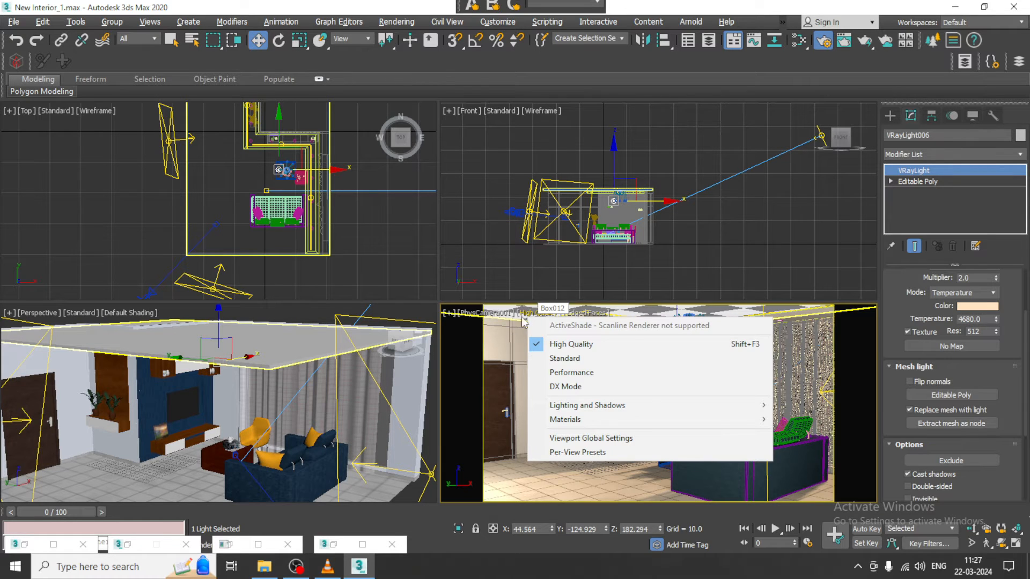
pyautogui.click(722, 237)
# Step: Select the chandelier's mesh light in the camera view and set its multiplier to 5
pyautogui.click(721, 237)
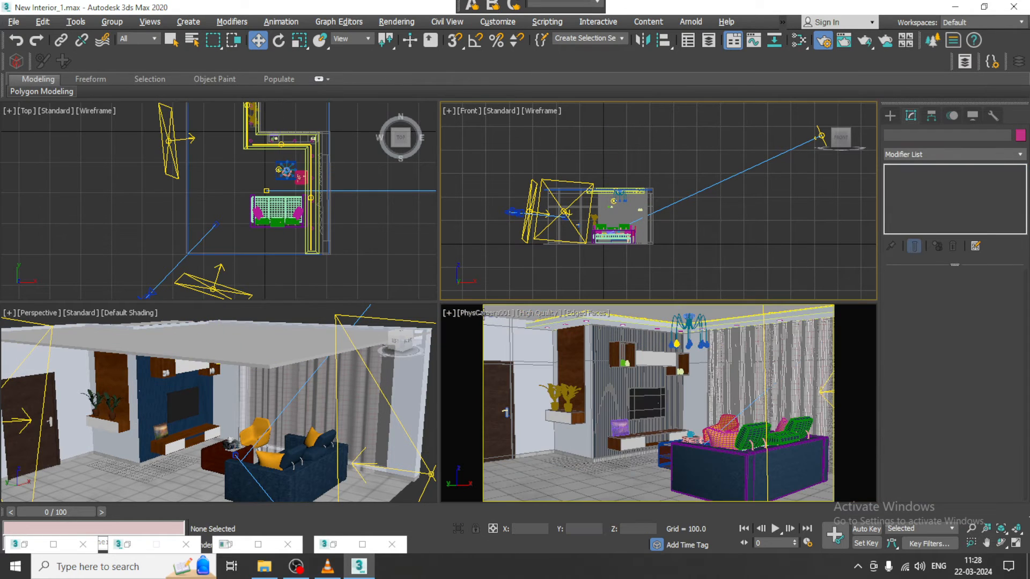
pyautogui.click(668, 342)
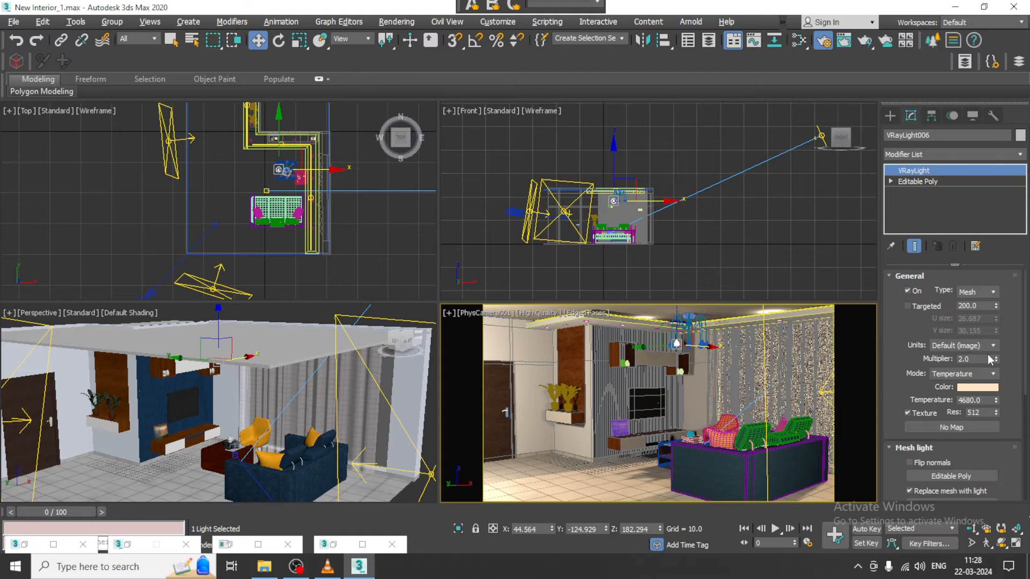
pyautogui.moveTo(996, 358); pyautogui.dragTo(995, 358)
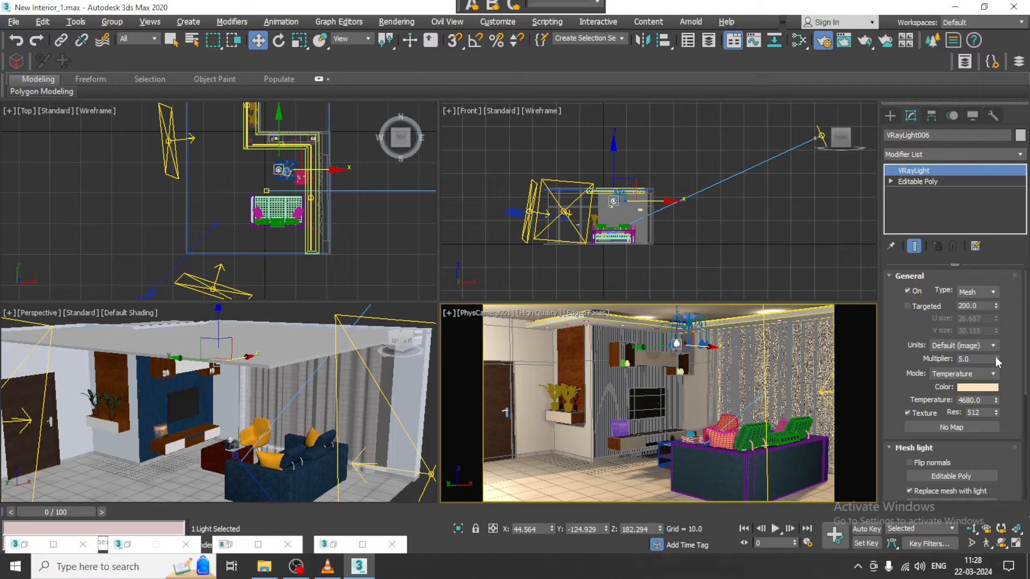
# Step: In the chandelier mesh light's options, disable Cast shadows, enable Double-sided and No decay, and leave Invisible off
pyautogui.scroll(-3, 899, 370)
pyautogui.click(917, 472)
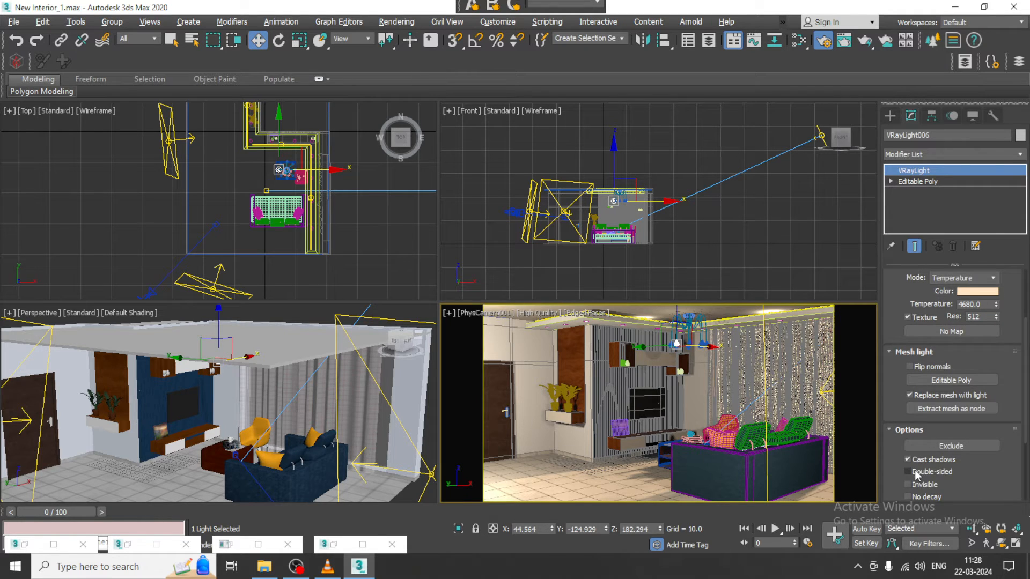
pyautogui.click(921, 485)
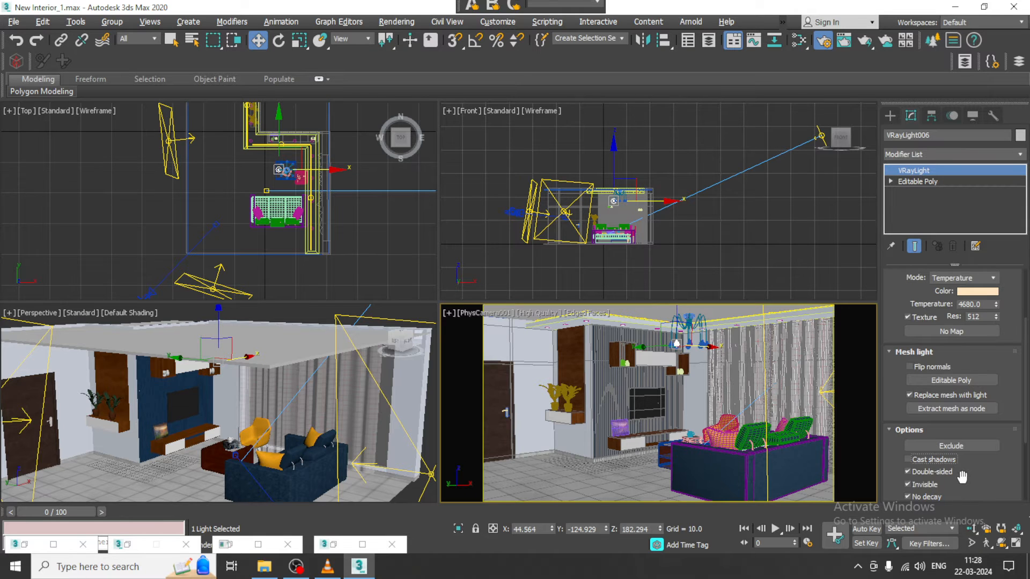
pyautogui.scroll(-1, 961, 477)
pyautogui.click(910, 470)
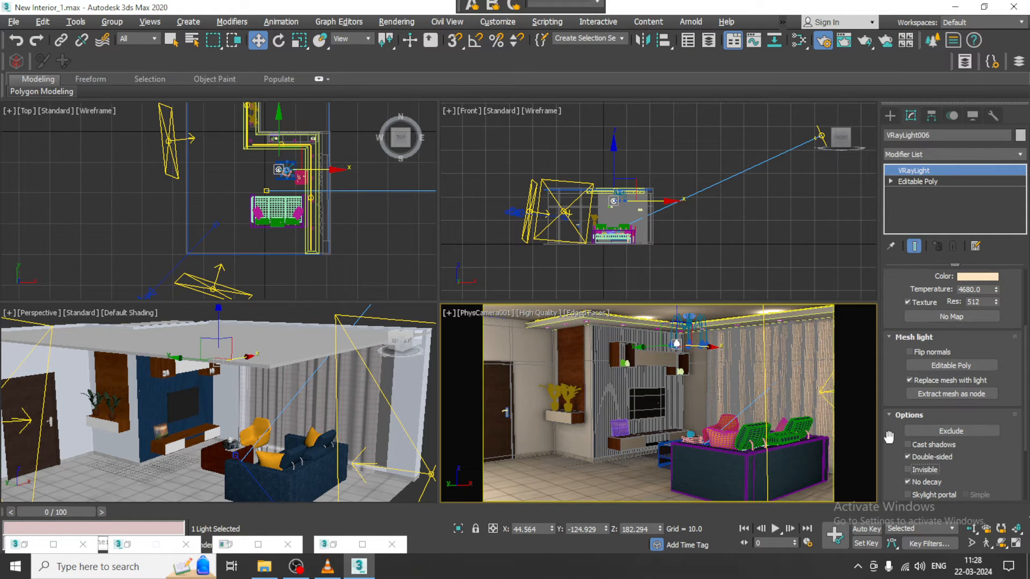
# Step: Set the chandelier mesh light's multiplier to 2
pyautogui.scroll(3, 897, 365)
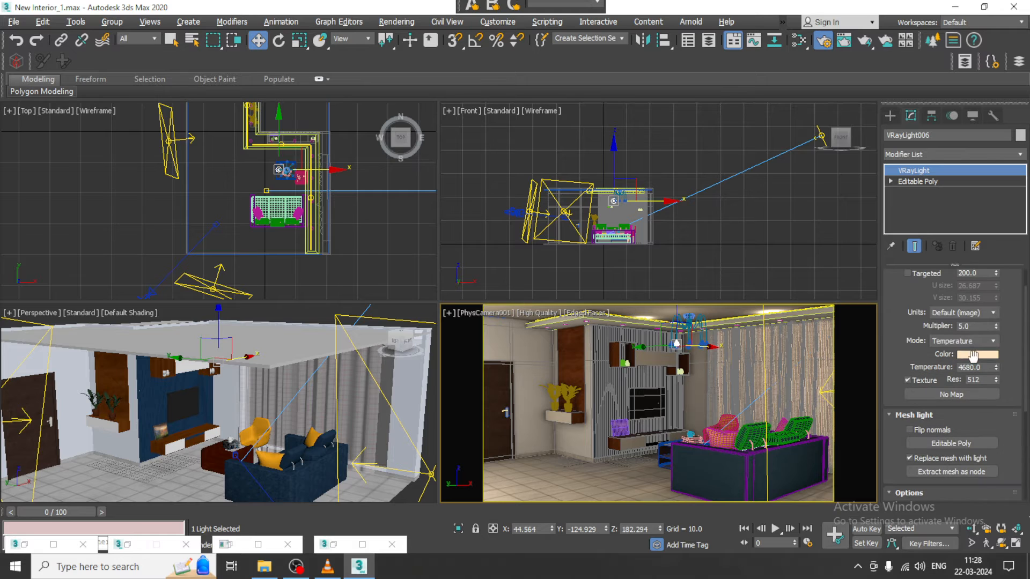
pyautogui.doubleClick(977, 326)
pyautogui.write('2')
pyautogui.press('Return')
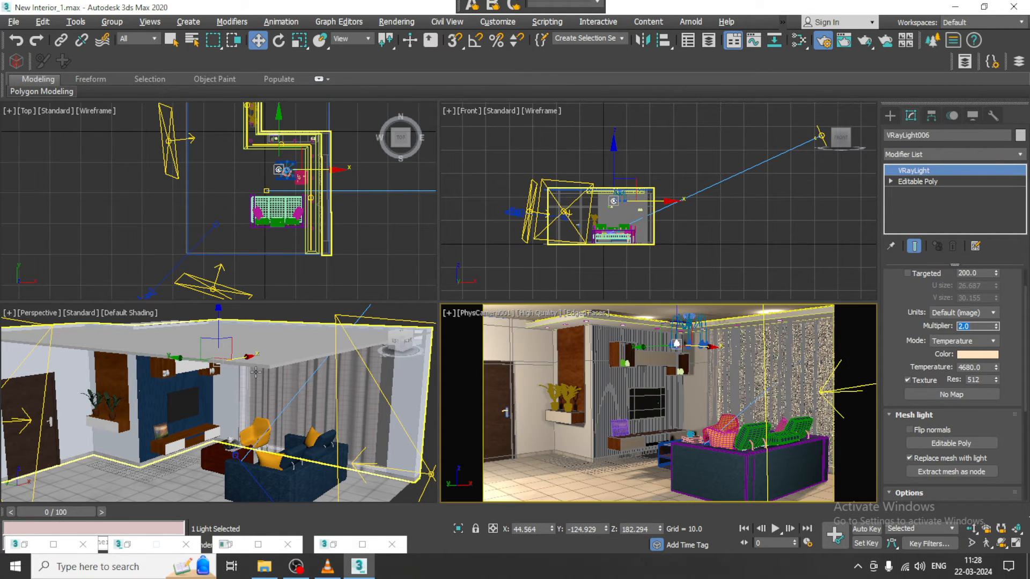
# Step: In the maximized Top view, delete the seven plain sphere bulbs of the chandelier, keeping only the mesh light
pyautogui.hotkey('alt', 'w')
pyautogui.scroll(8, 276, 195)
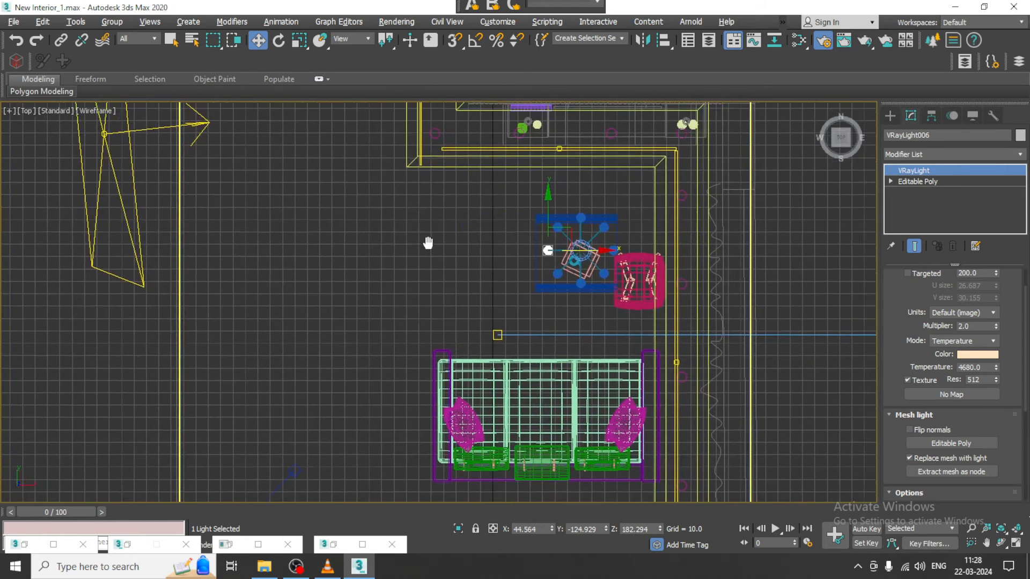
pyautogui.moveTo(565, 261); pyautogui.dragTo(504, 264, button='middle')
pyautogui.click(538, 297)
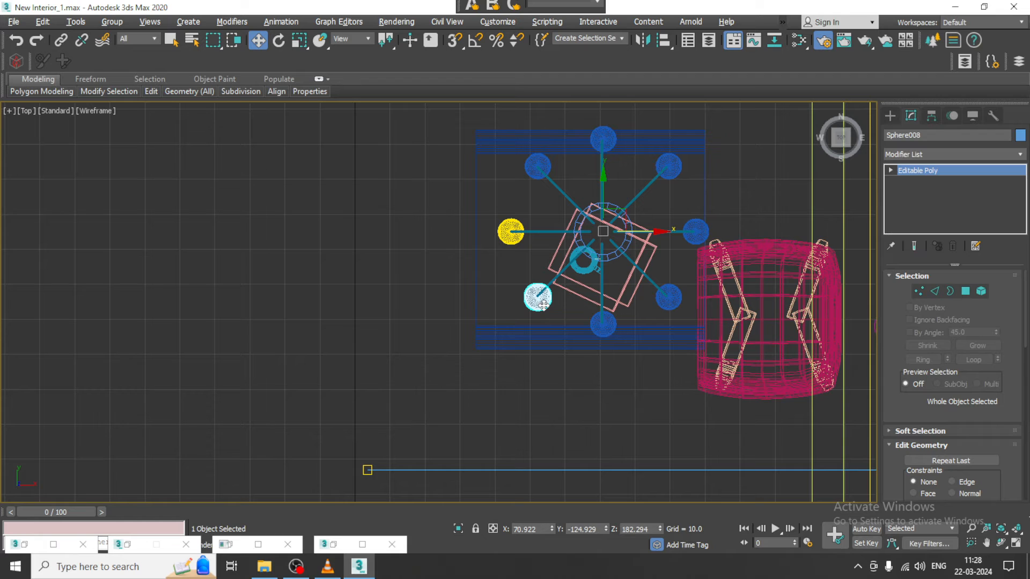
pyautogui.press('Delete')
pyautogui.click(608, 324)
pyautogui.press('Delete')
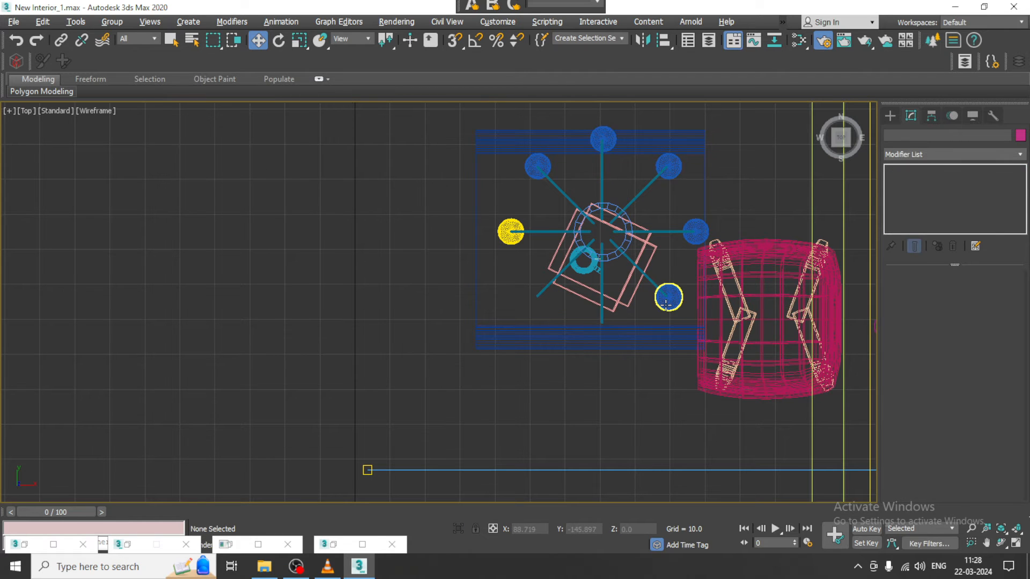
pyautogui.click(666, 304)
pyautogui.press('Delete')
pyautogui.click(696, 231)
pyautogui.press('Delete')
pyautogui.click(671, 170)
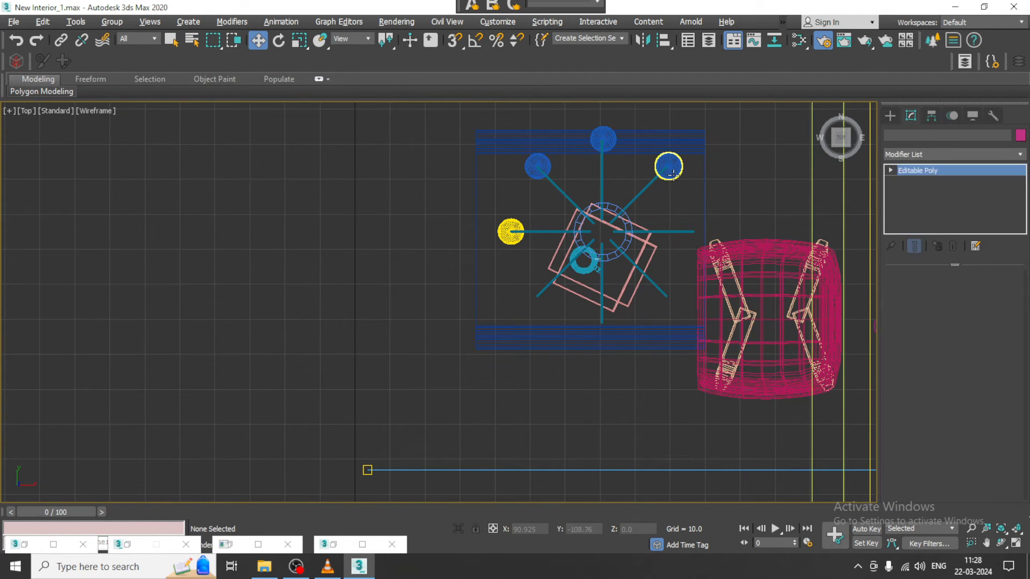
pyautogui.press('Delete')
pyautogui.click(603, 139)
pyautogui.press('Delete')
pyautogui.click(542, 163)
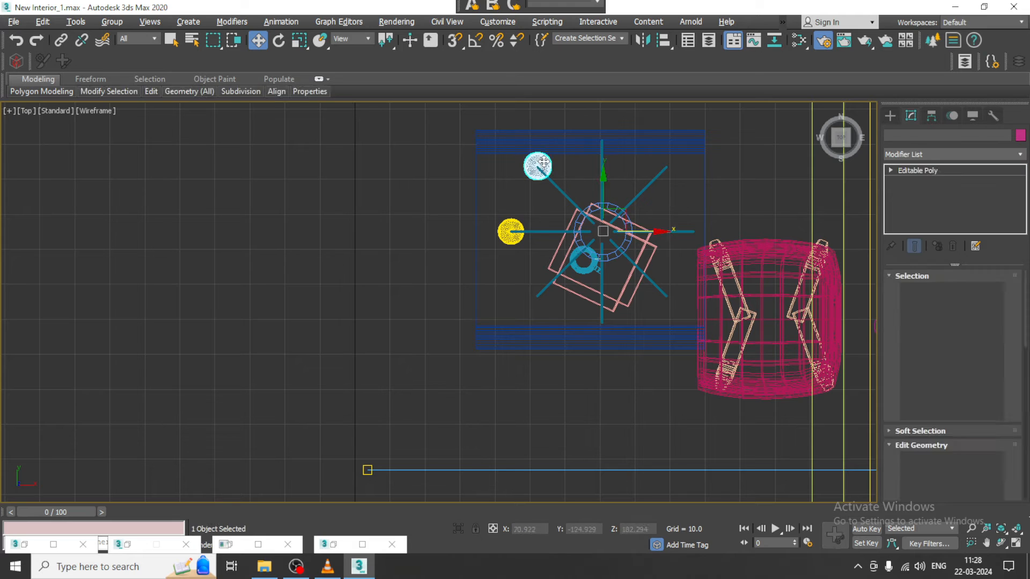
pyautogui.press('Delete')
# Step: Move the mesh light's pivot to the centre of the chandelier using Affect Pivot Only
pyautogui.click(511, 232)
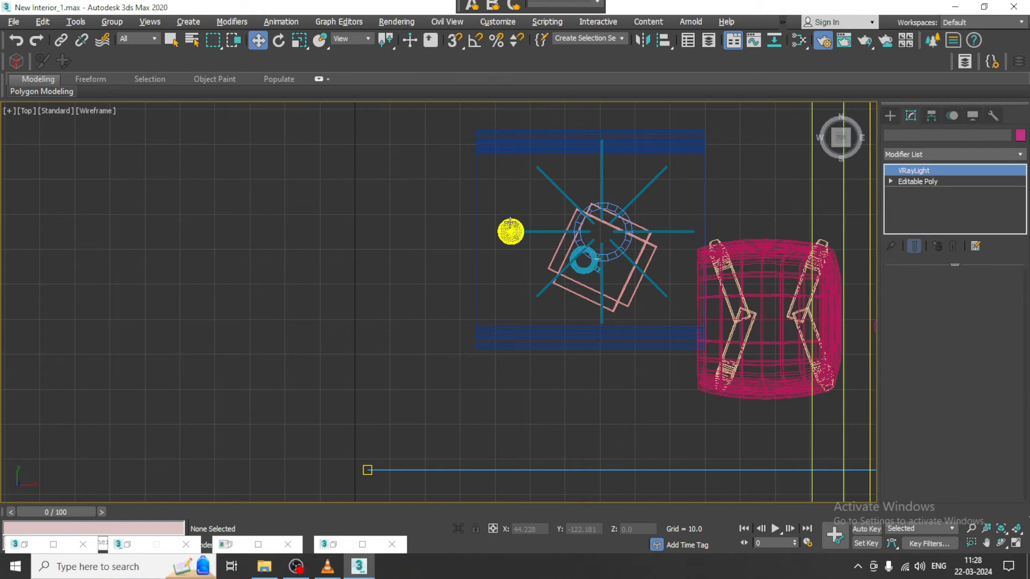
pyautogui.click(931, 117)
pyautogui.click(960, 204)
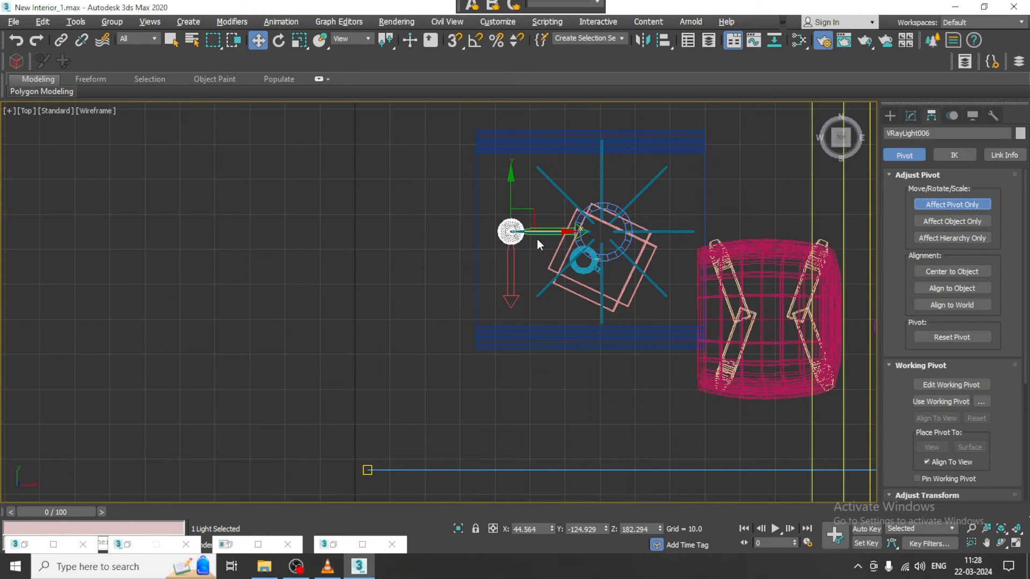
pyautogui.moveTo(536, 239)
pyautogui.mouseDown()
pyautogui.moveTo(655, 244)
pyautogui.moveTo(673, 271)
pyautogui.moveTo(655, 282)
pyautogui.mouseUp()
pyautogui.click(935, 203)
# Step: Try to fill the chandelier arms with copies of the mesh light rotated about 45° apart around its centre
pyautogui.press('e')
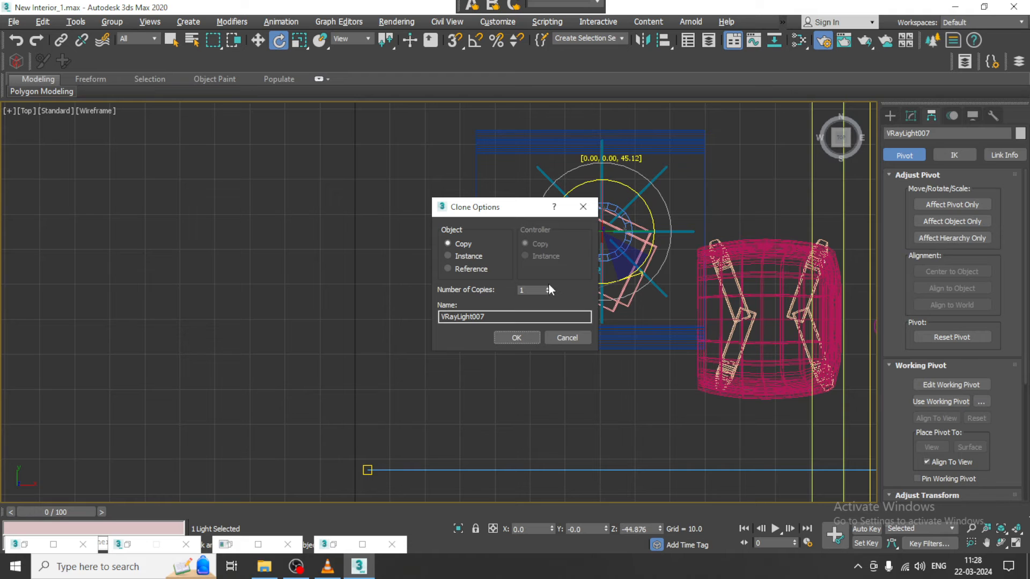
pyautogui.click(516, 337)
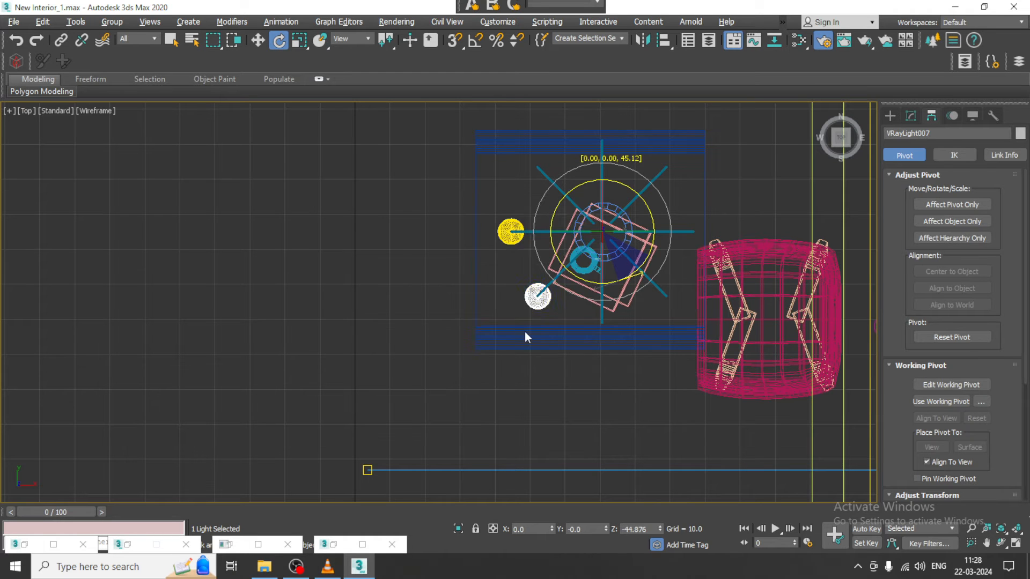
pyautogui.scroll(4, 647, 349)
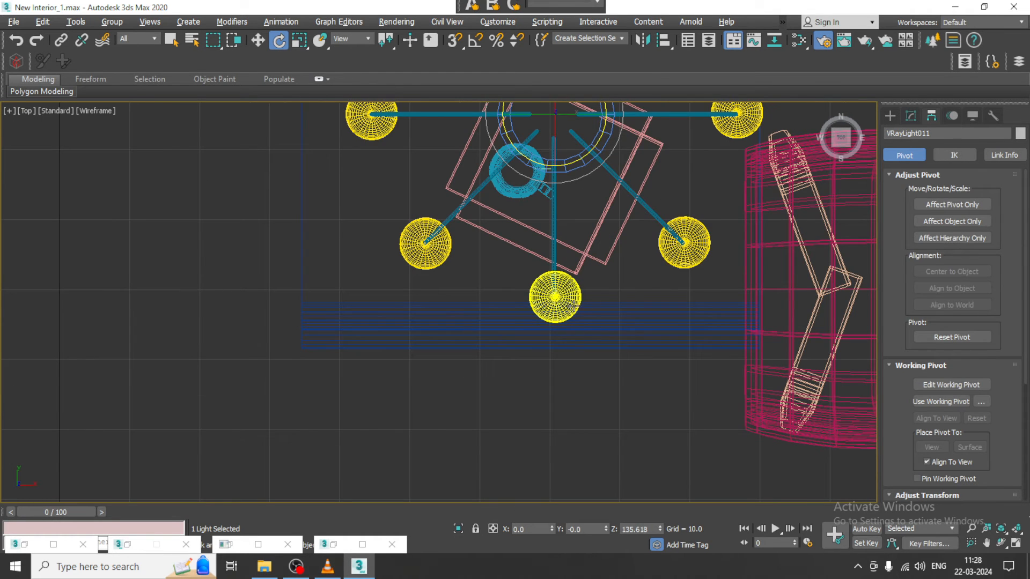
pyautogui.moveTo(573, 305); pyautogui.dragTo(549, 462, button='middle')
pyautogui.click(714, 283)
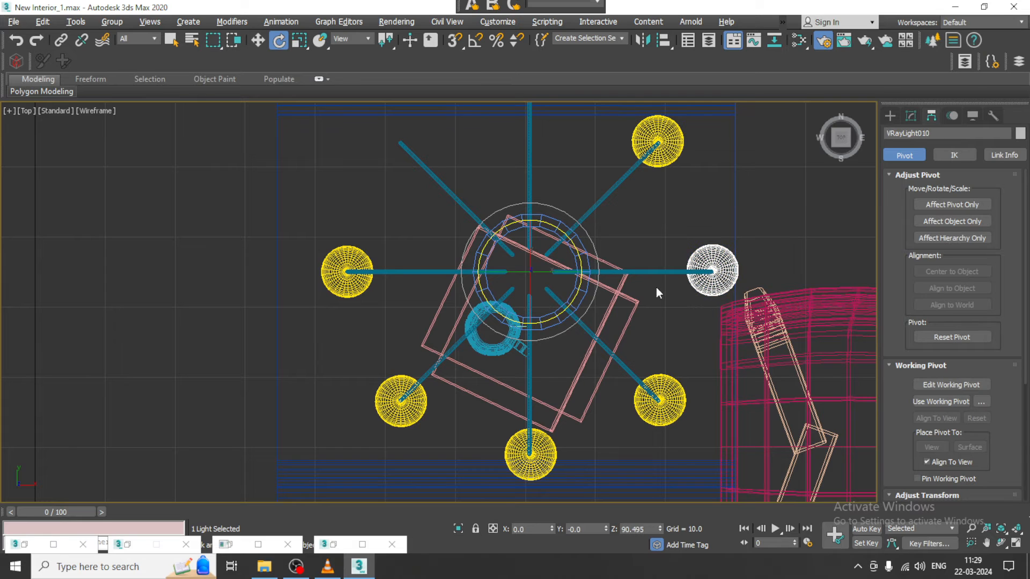
pyautogui.moveTo(573, 252)
pyautogui.mouseDown()
pyautogui.moveTo(572, 238)
pyautogui.moveTo(459, 186)
pyautogui.mouseUp()
pyautogui.click(675, 153)
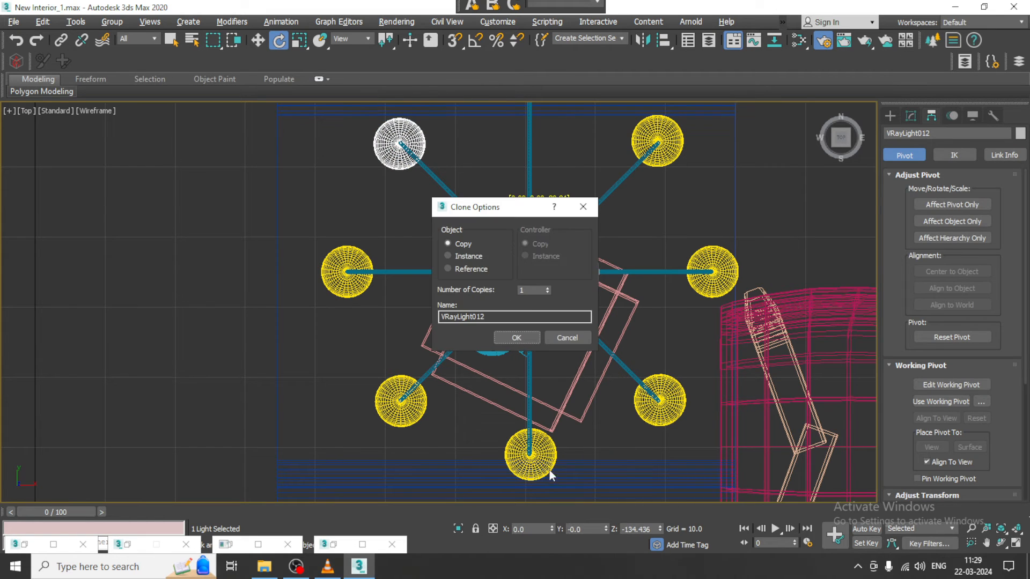
pyautogui.click(523, 337)
# Step: Delete the six rotated mesh light copies, keeping only the original light
pyautogui.click(549, 448)
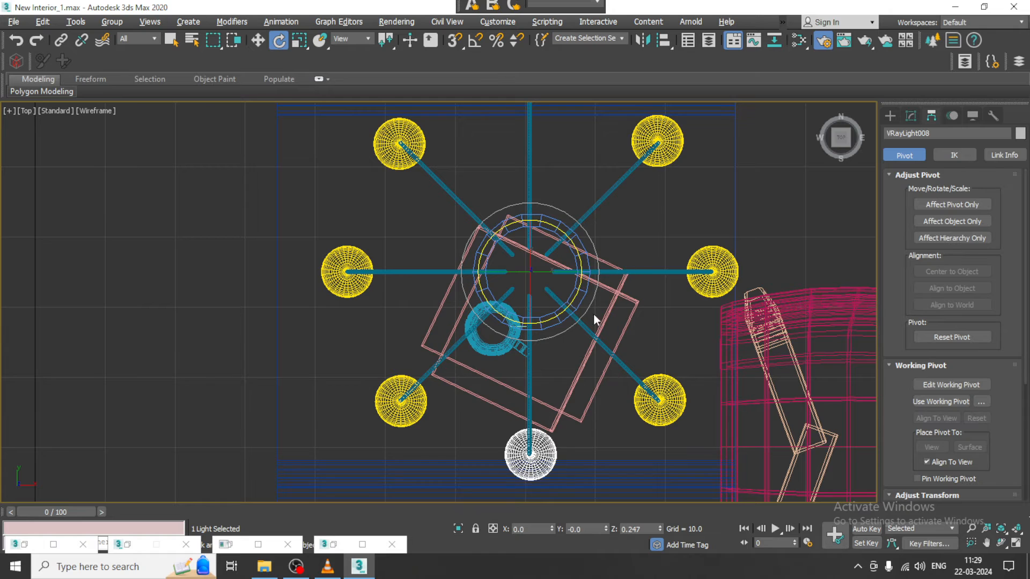
pyautogui.keyDown('ctrl'); pyautogui.click(419, 403); pyautogui.keyUp('ctrl')
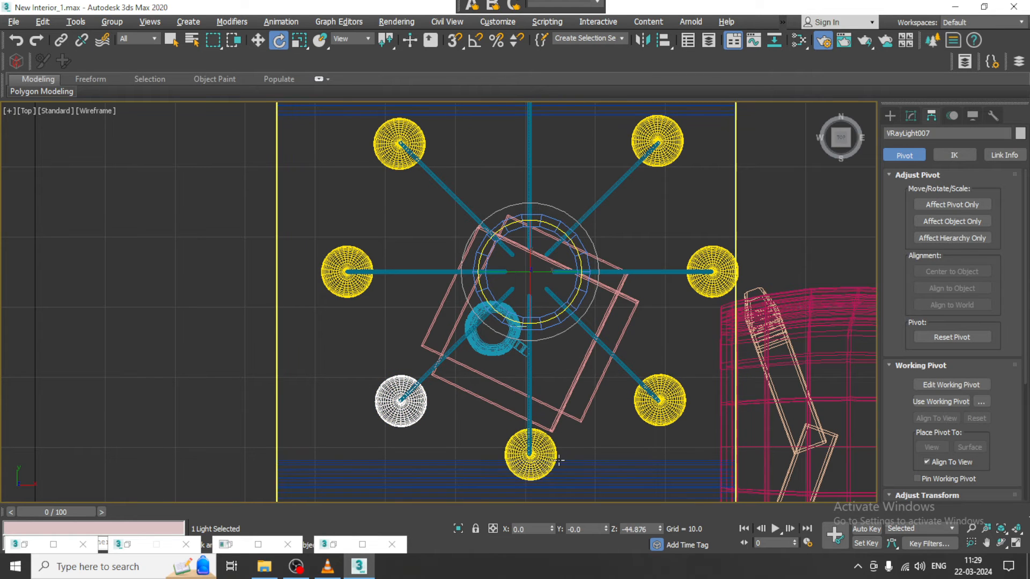
pyautogui.keyDown('ctrl'); pyautogui.click(662, 414); pyautogui.keyUp('ctrl')
pyautogui.keyDown('ctrl'); pyautogui.click(712, 272); pyautogui.keyUp('ctrl')
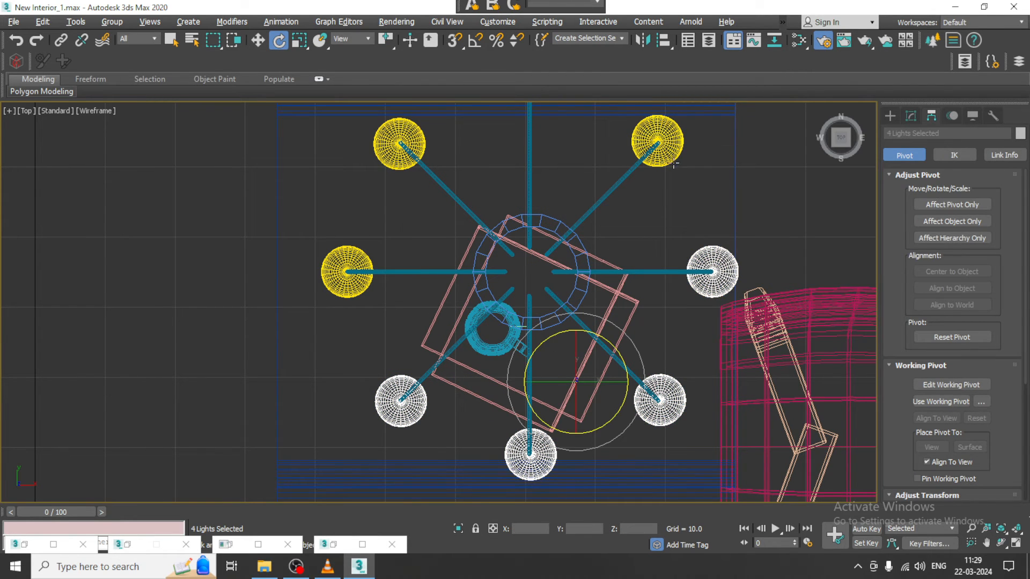
pyautogui.keyDown('ctrl'); pyautogui.click(657, 141); pyautogui.keyUp('ctrl')
pyautogui.keyDown('ctrl'); pyautogui.click(428, 144); pyautogui.keyUp('ctrl')
pyautogui.press('Delete')
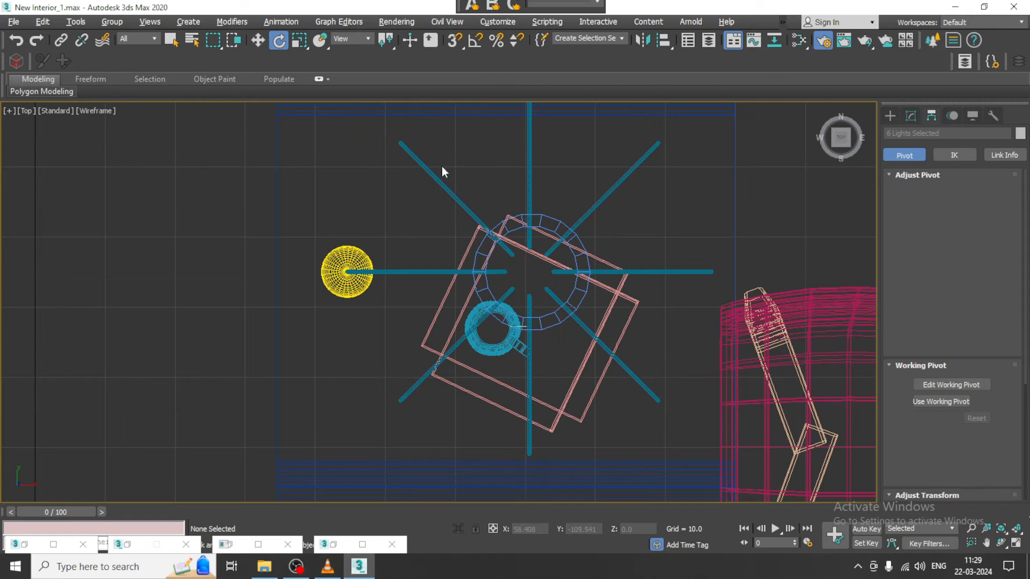
# Step: Rotate-copy the original mesh light around the chandelier centre at about 45° spacing, making six copies
pyautogui.click(346, 272)
pyautogui.keyDown('shift'); pyautogui.moveTo(538, 321); pyautogui.dragTo(603, 323); pyautogui.keyUp('shift')
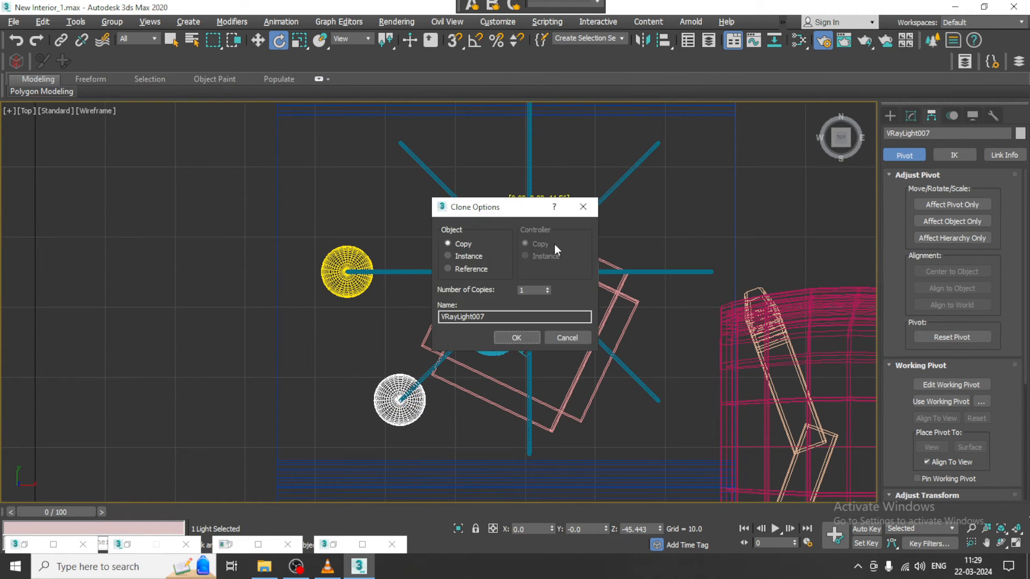
pyautogui.click(547, 288)
pyautogui.click(515, 337)
pyautogui.moveTo(610, 314); pyautogui.dragTo(578, 397, button='middle')
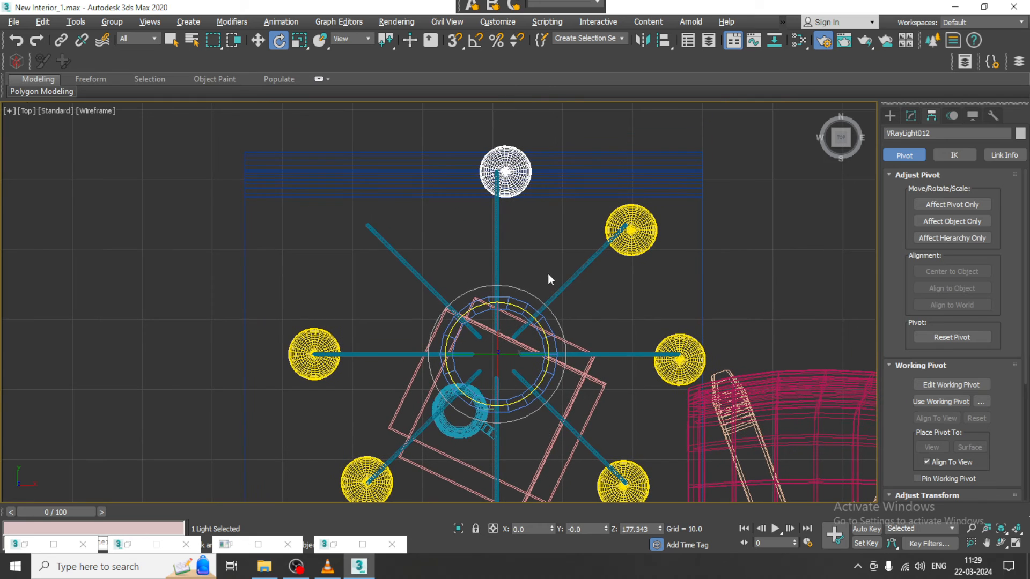
# Step: Rotate the copied mesh lights on the upper and right-hand arms slightly so each sits on its arm's end
pyautogui.moveTo(534, 312)
pyautogui.mouseDown()
pyautogui.moveTo(530, 296)
pyautogui.moveTo(536, 314)
pyautogui.mouseUp()
pyautogui.click(647, 248)
pyautogui.click(677, 365)
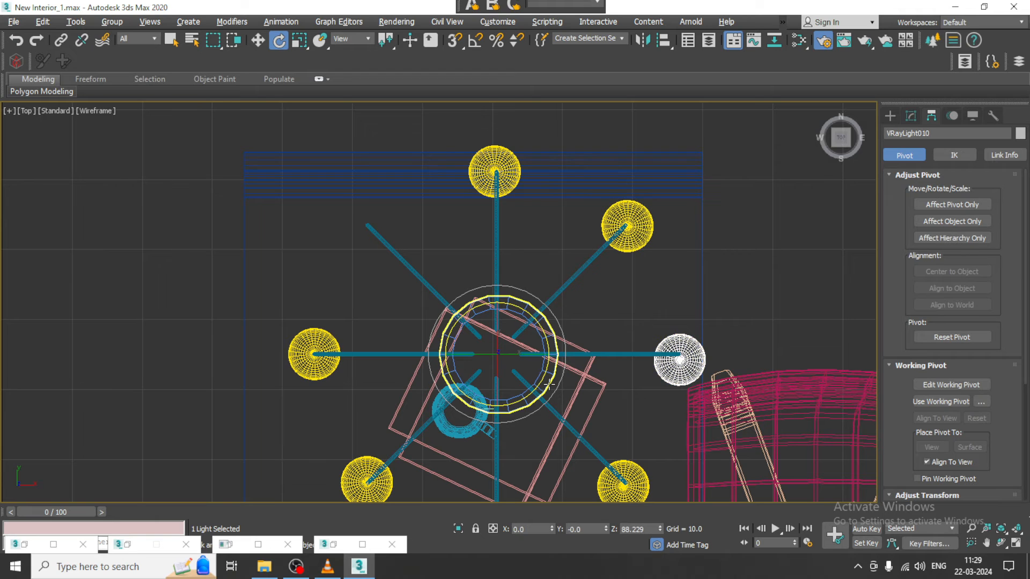
pyautogui.moveTo(542, 375); pyautogui.dragTo(545, 380)
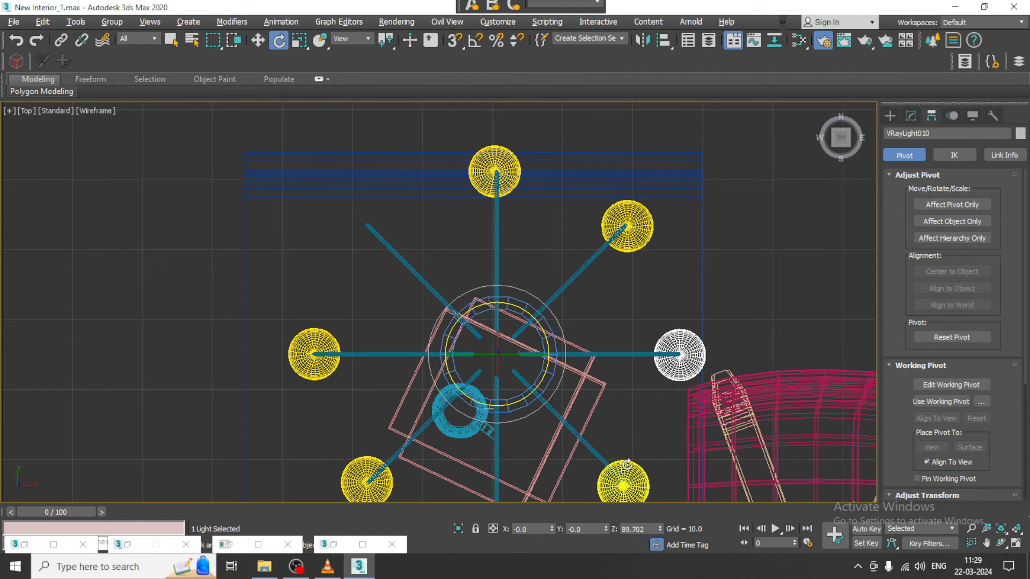
# Step: Rotate-copy the lower-right mesh light onto the empty upper-left chandelier arm
pyautogui.click(622, 480)
pyautogui.moveTo(611, 427); pyautogui.dragTo(583, 345, button='middle')
pyautogui.moveTo(494, 321)
pyautogui.mouseDown()
pyautogui.moveTo(236, 314)
pyautogui.moveTo(284, 316)
pyautogui.mouseUp()
pyautogui.click(477, 453)
pyautogui.click(519, 339)
# Step: Test render the maximized camera view with the eight chandelier lights and close the frame buffer
pyautogui.hotkey('alt', 'w')
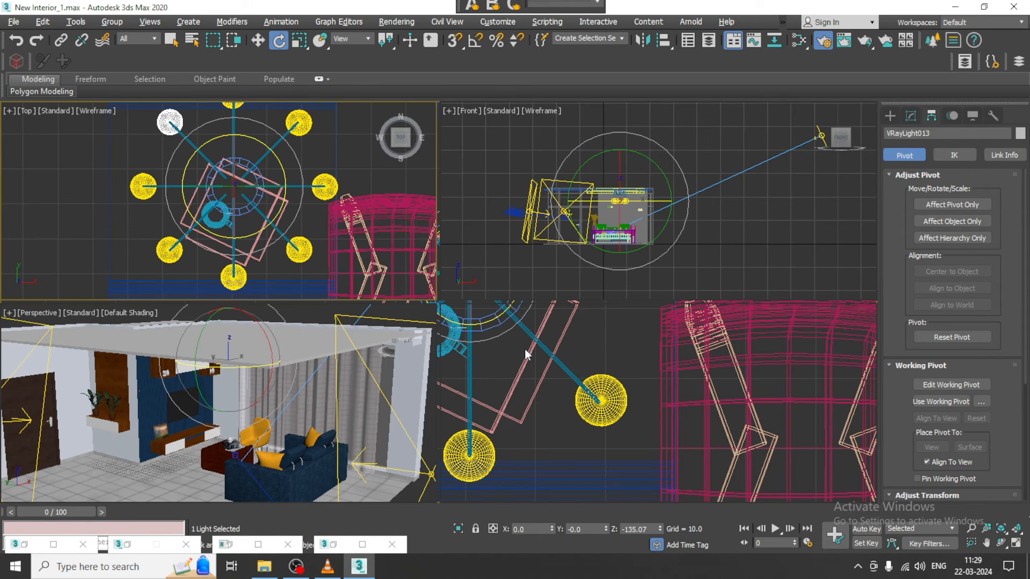
pyautogui.click(667, 440)
pyautogui.hotkey('alt', 'w')
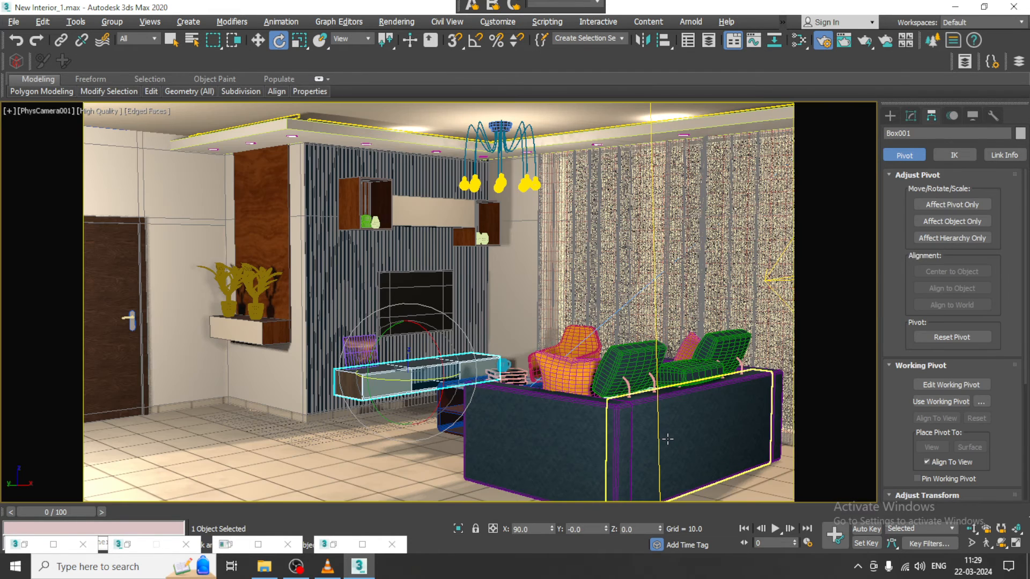
pyautogui.hotkey('shift', 'q')
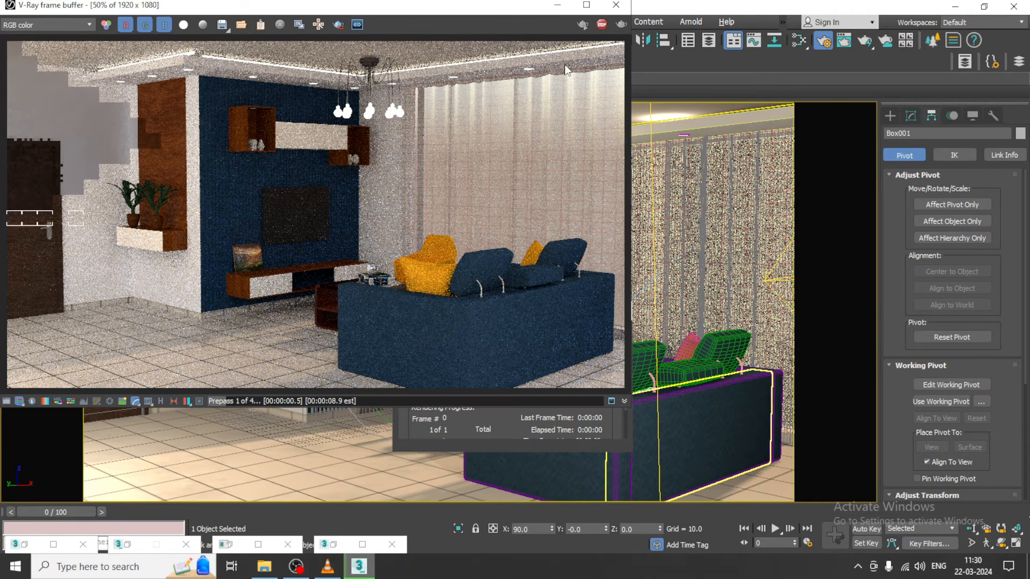
pyautogui.click(616, 5)
# Step: Restore the four-viewport layout and set the plane light by the door to temperature 6500.65 and multiplier 4
pyautogui.hotkey('alt', 'w')
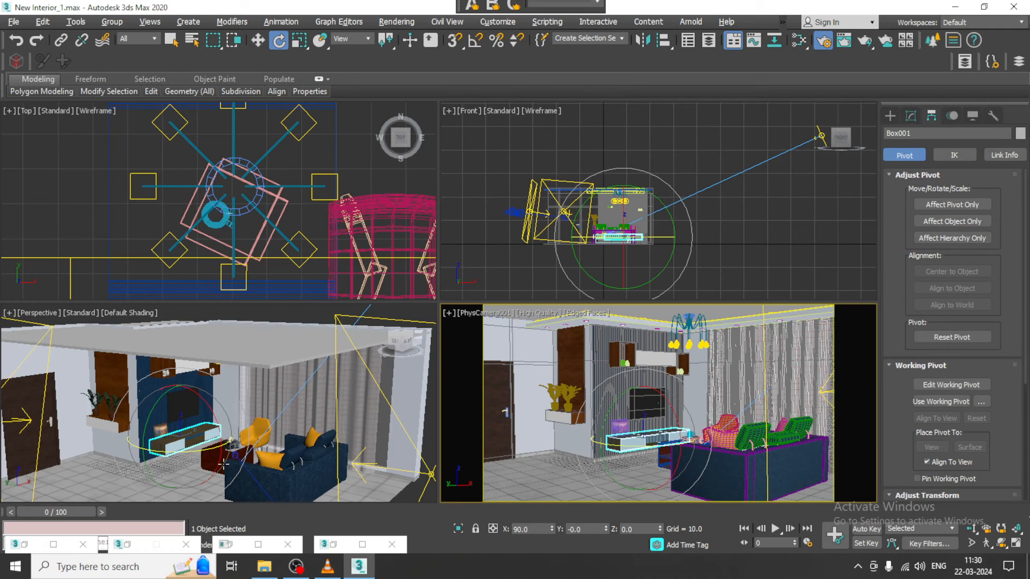
pyautogui.moveTo(164, 435); pyautogui.dragTo(252, 412, button='middle')
pyautogui.click(50, 445)
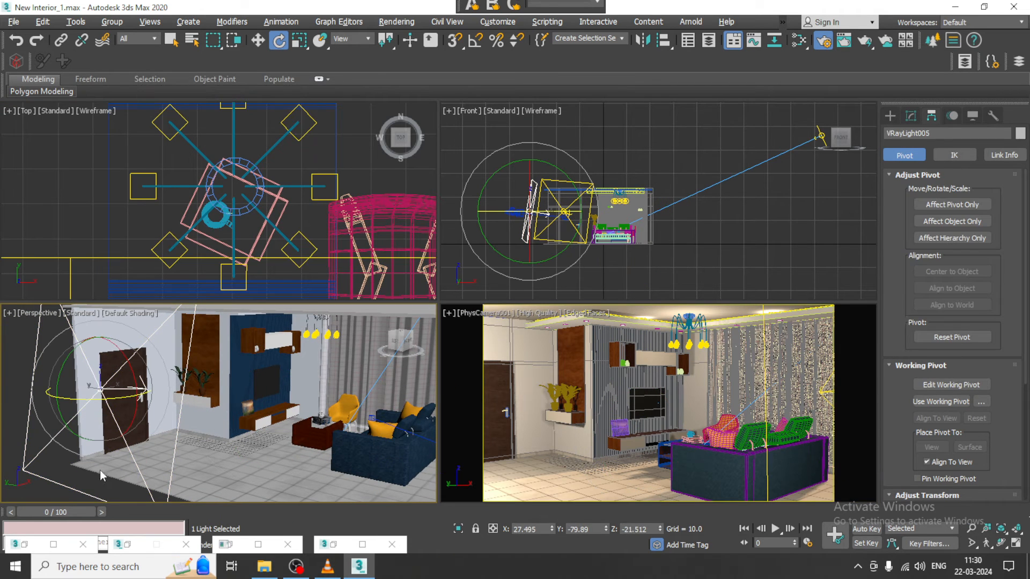
pyautogui.click(911, 117)
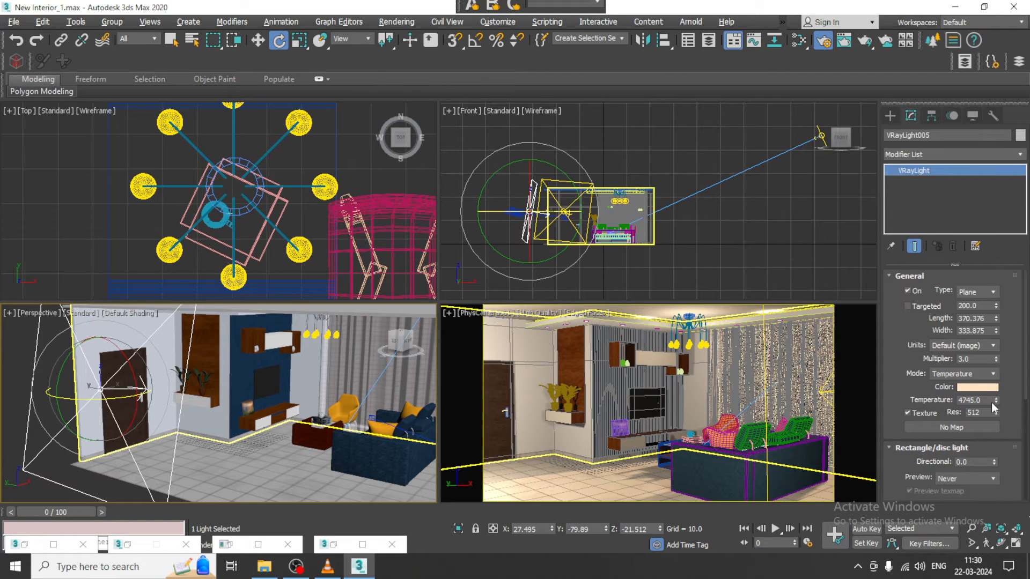
pyautogui.moveTo(995, 400); pyautogui.dragTo(991, 364)
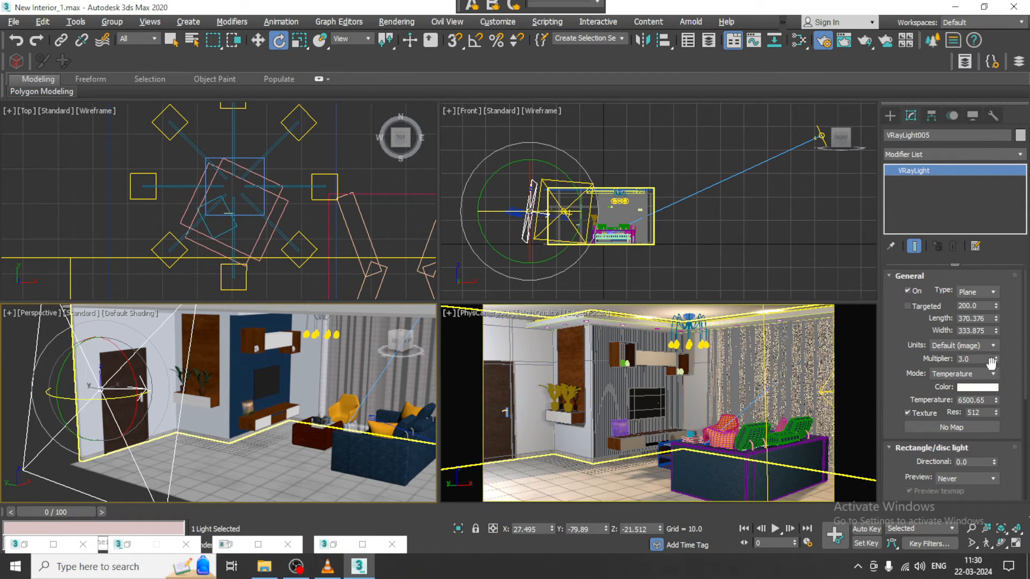
# Step: Test render the maximized camera view with the adjusted plane light and minimize the frame buffer
pyautogui.click(665, 375)
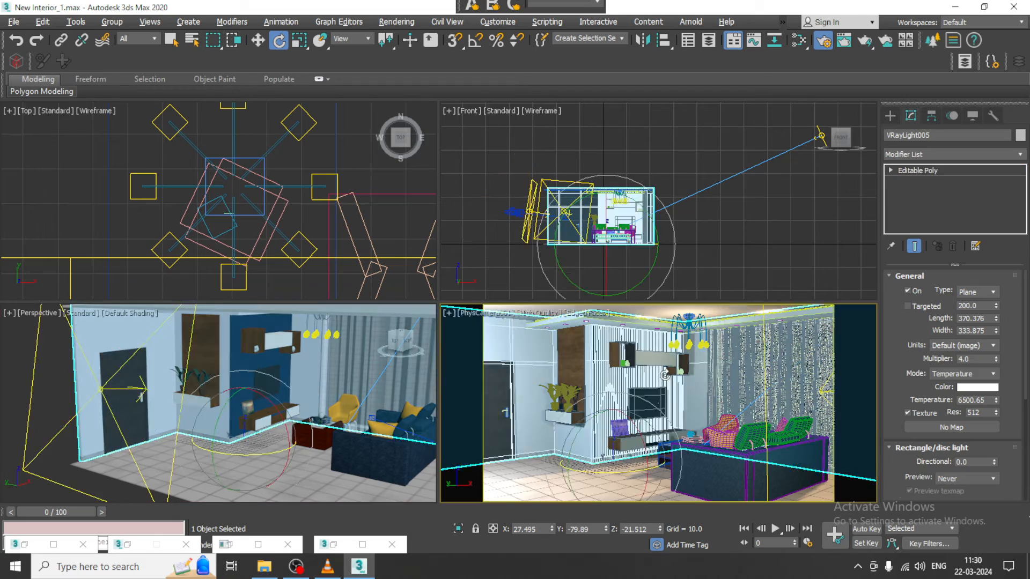
pyautogui.hotkey('alt', 'w')
pyautogui.hotkey('shift', 'q')
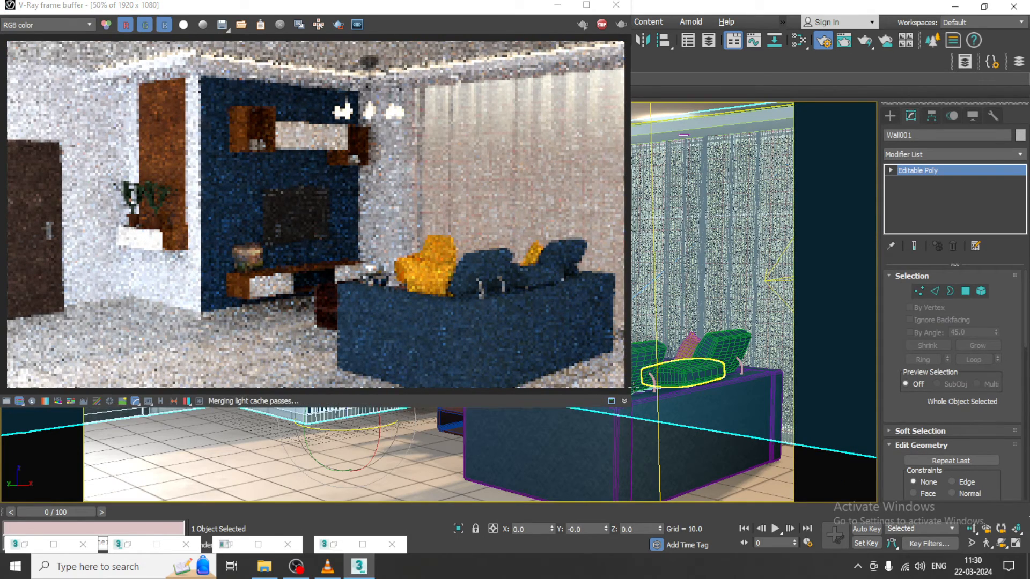
pyautogui.click(558, 6)
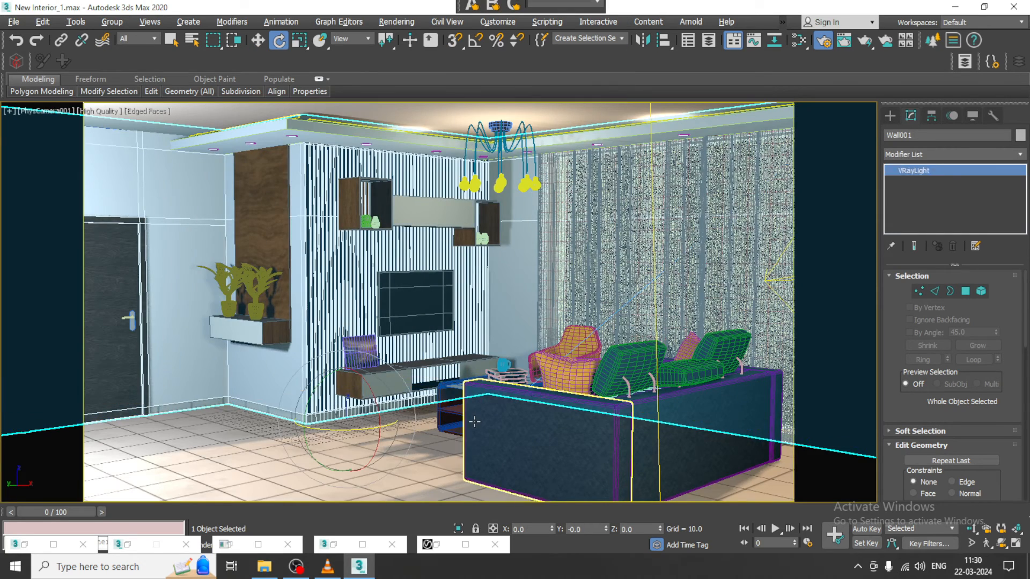
# Step: Reselect the plane light by the door and lower its colour temperature to 3835.383
pyautogui.hotkey('ctrl', 'z')
pyautogui.hotkey('alt', 'w')
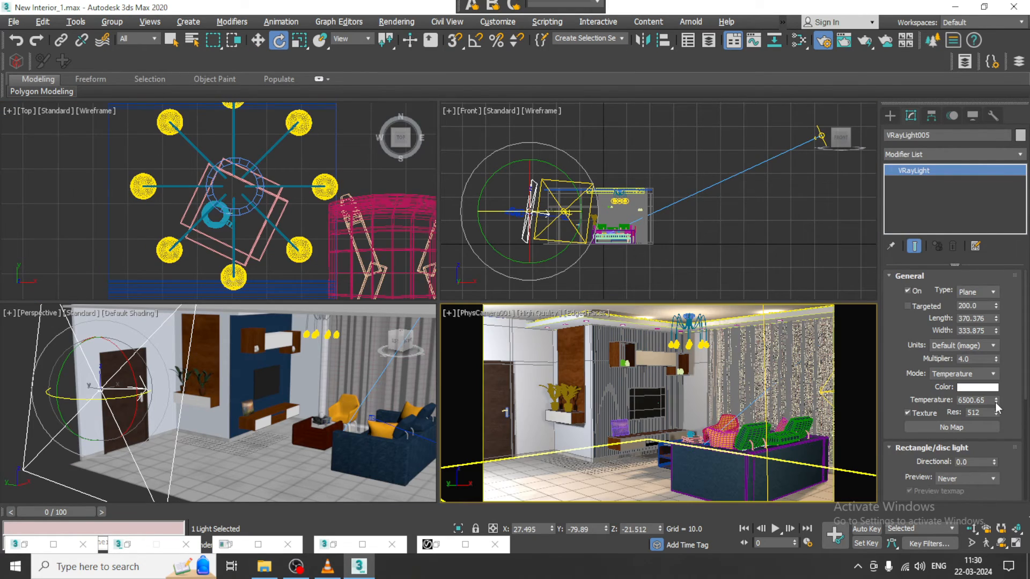
pyautogui.moveTo(995, 403); pyautogui.dragTo(1000, 430)
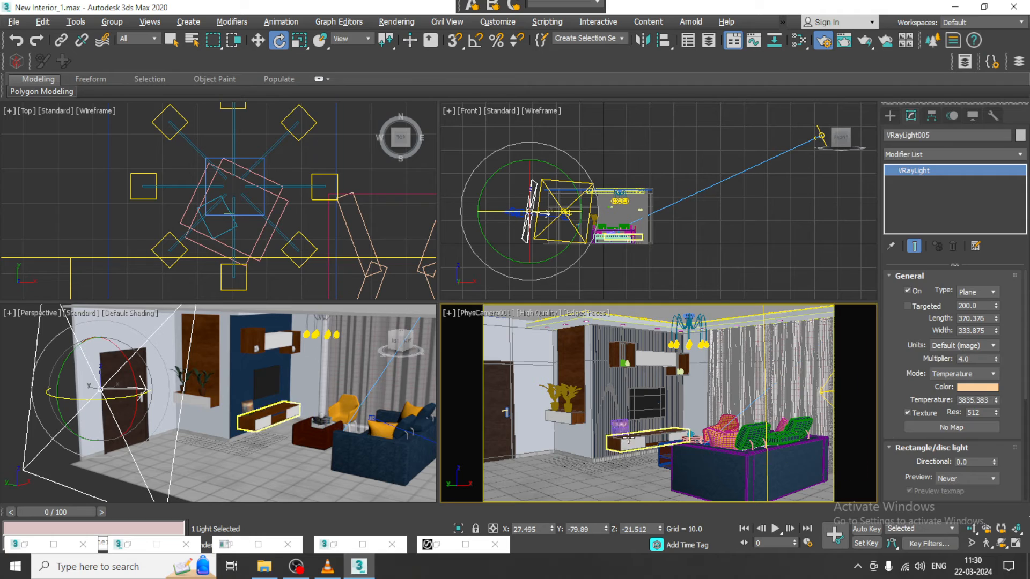
# Step: Test render the maximized camera view with the warmer door-side light and minimize the frame buffer
pyautogui.click(671, 413)
pyautogui.hotkey('alt', 'w')
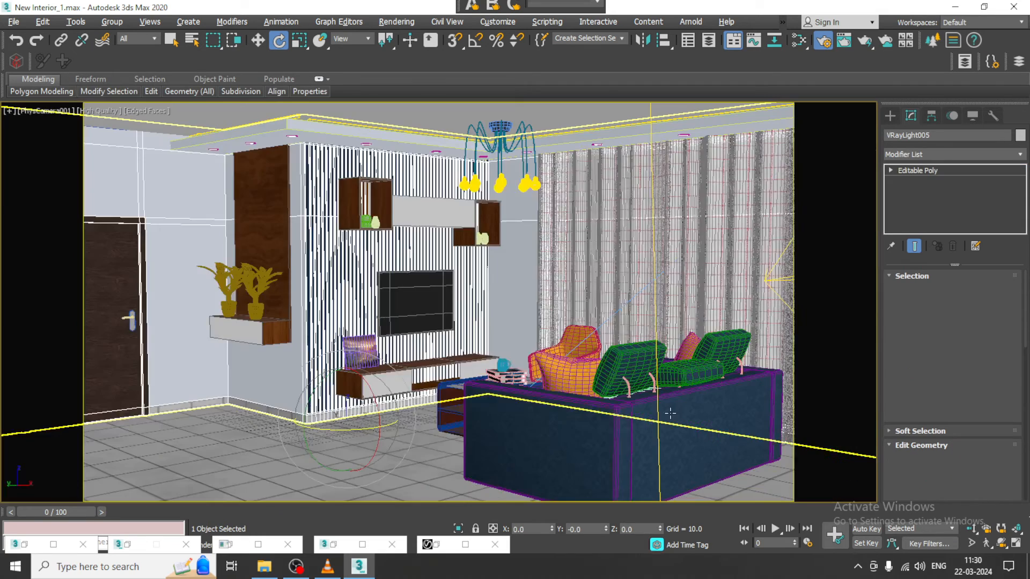
pyautogui.hotkey('shift', 'q')
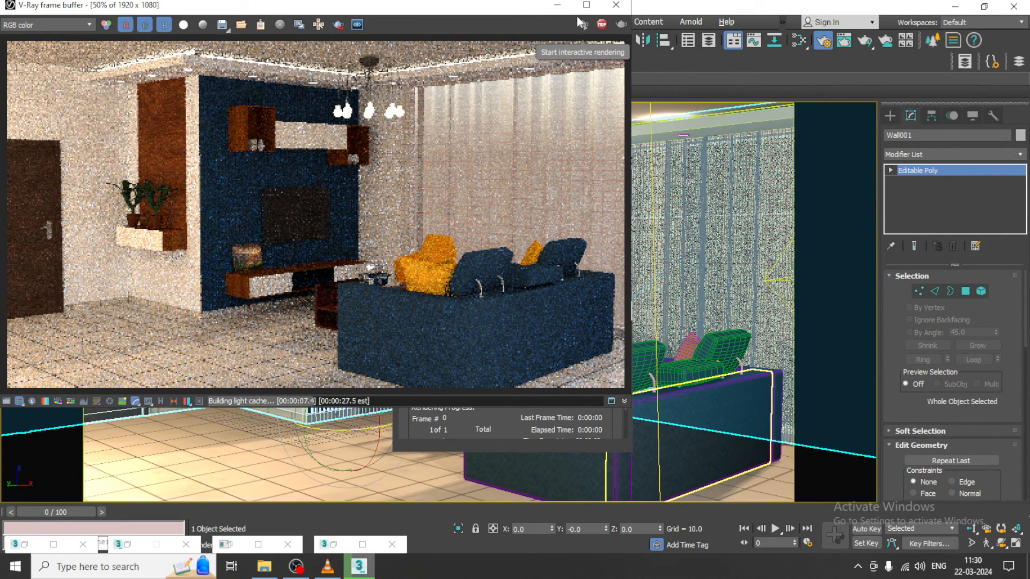
pyautogui.click(557, 4)
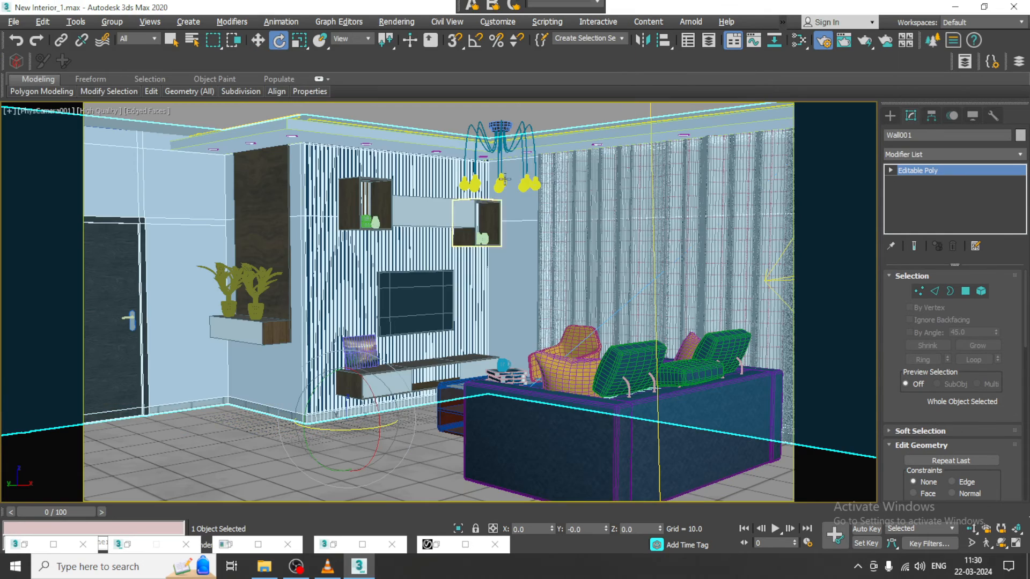
# Step: Restore the four-viewport layout, then enable No decay and disable Cast shadows on the plane light by the door
pyautogui.hotkey('alt', 'w')
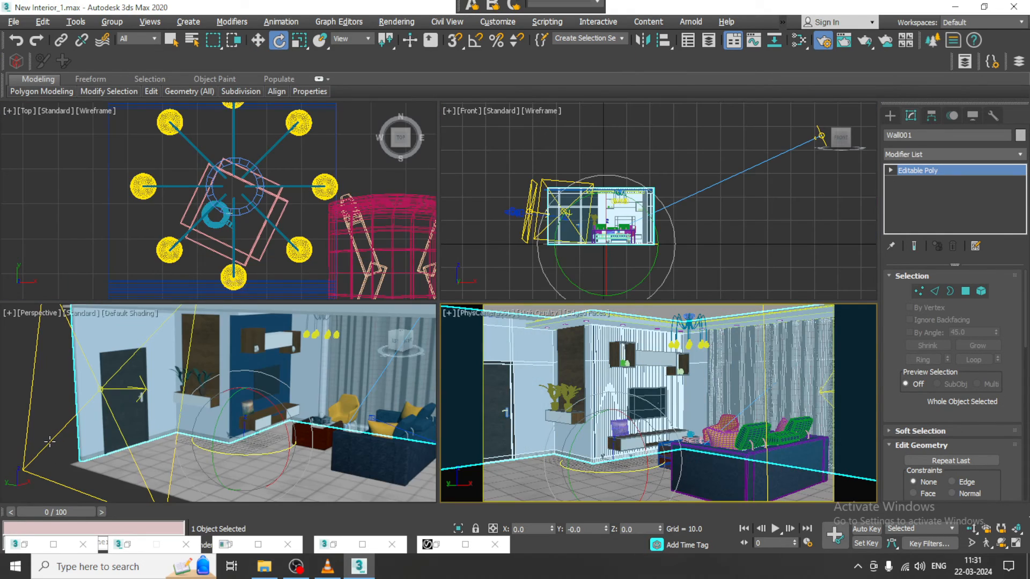
pyautogui.click(50, 441)
pyautogui.moveTo(976, 361); pyautogui.dragTo(938, 357)
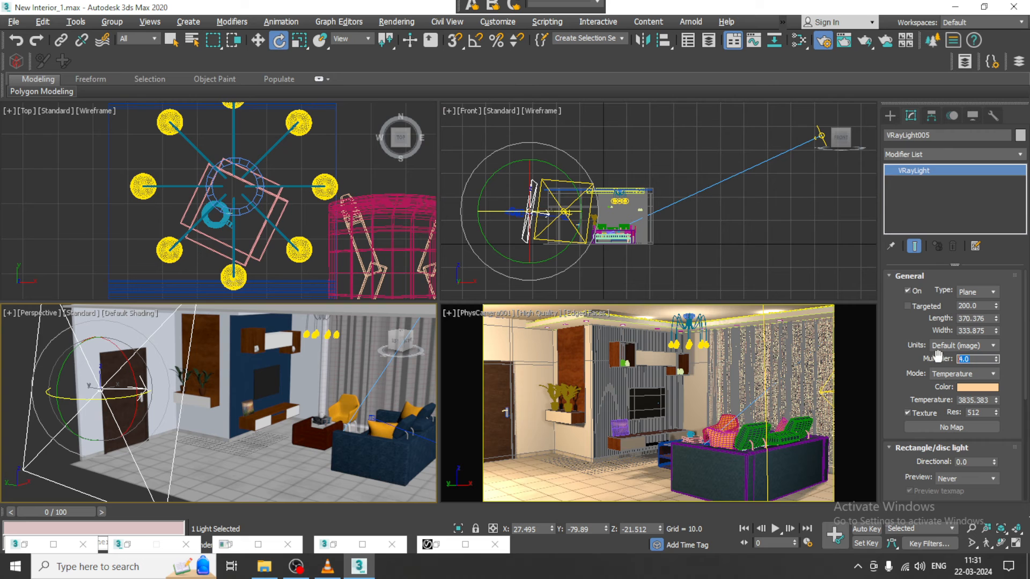
pyautogui.moveTo(906, 432); pyautogui.dragTo(905, 268)
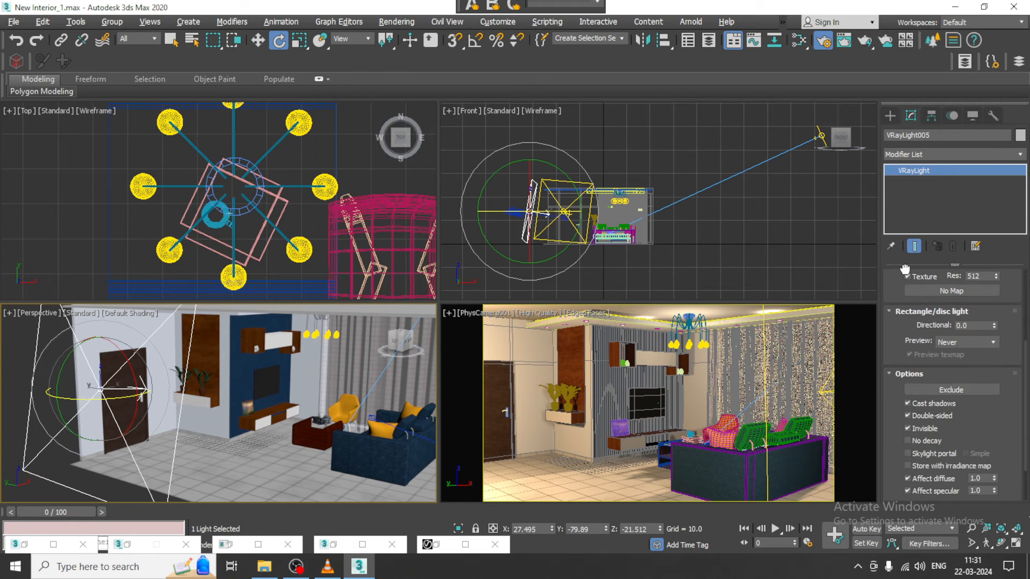
pyautogui.scroll(-2, 906, 267)
pyautogui.click(926, 419)
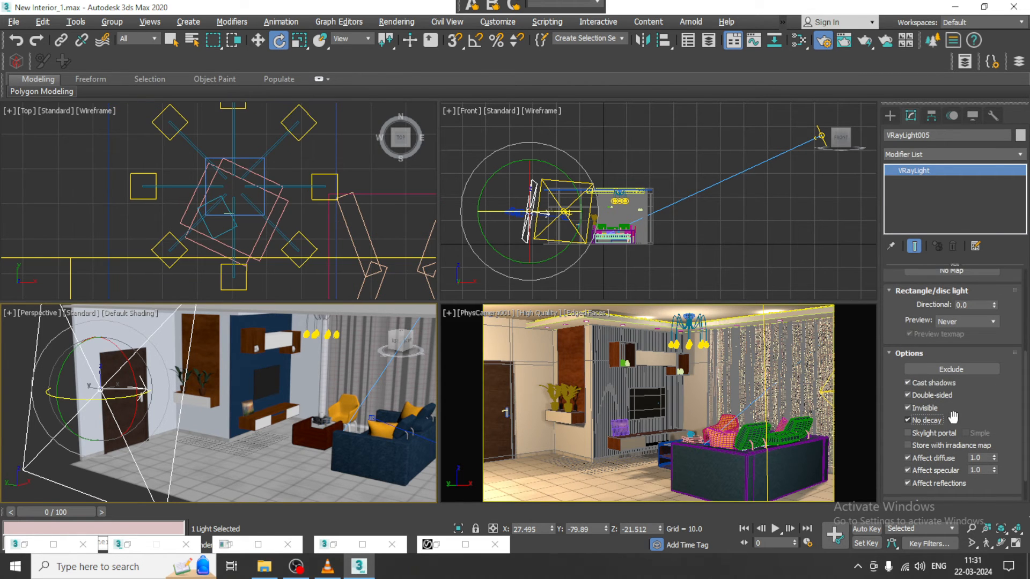
pyautogui.click(924, 385)
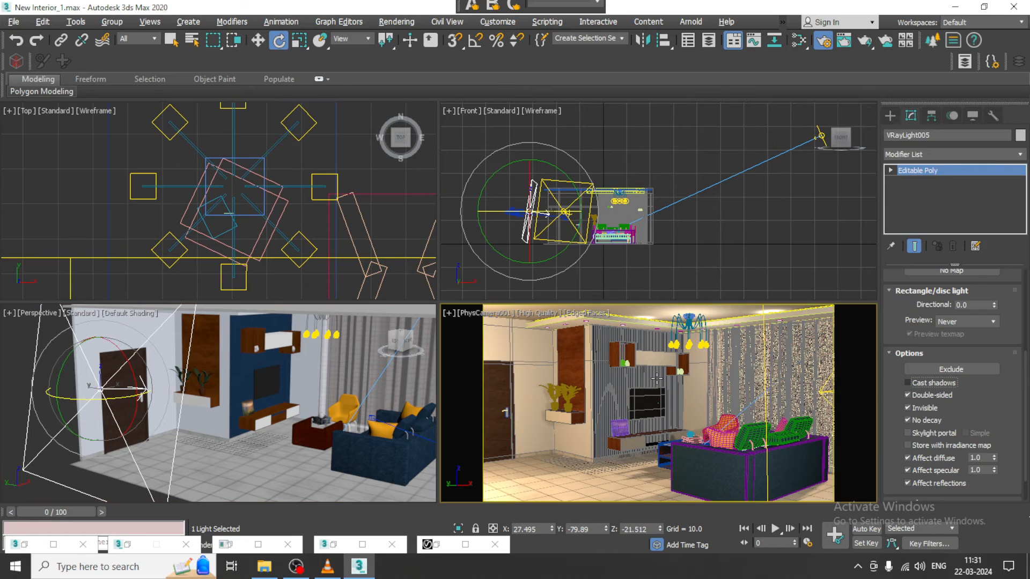
# Step: Test render the maximized camera view with the door-side light's No decay and shadow changes, and close the frame buffer
pyautogui.click(657, 378)
pyautogui.hotkey('alt', 'w')
pyautogui.hotkey('shift', 'q')
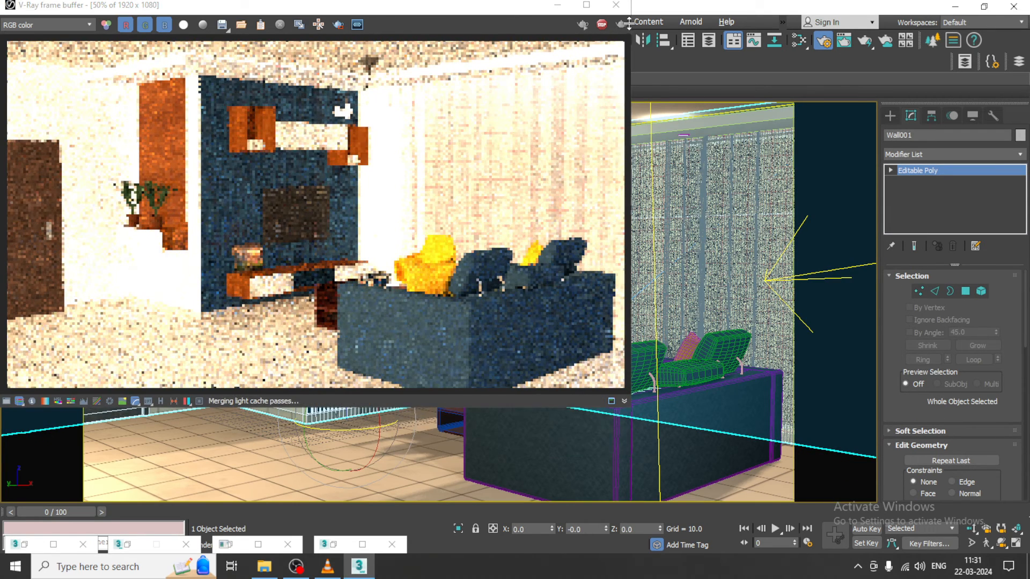
pyautogui.click(620, 6)
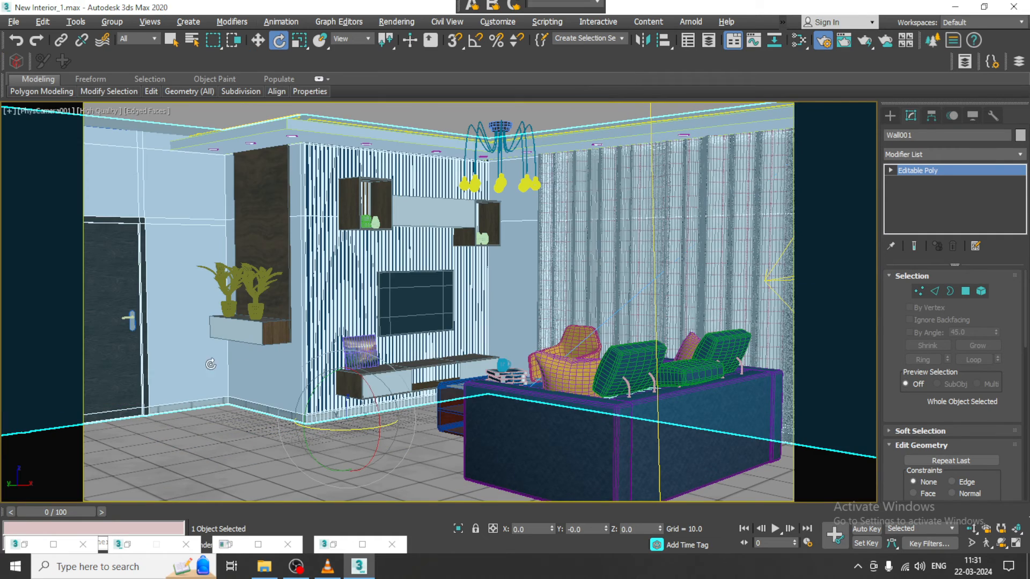
# Step: Turn off No decay on the plane light by the door and raise its colour temperature to a whiter tone
pyautogui.hotkey('alt', 'w')
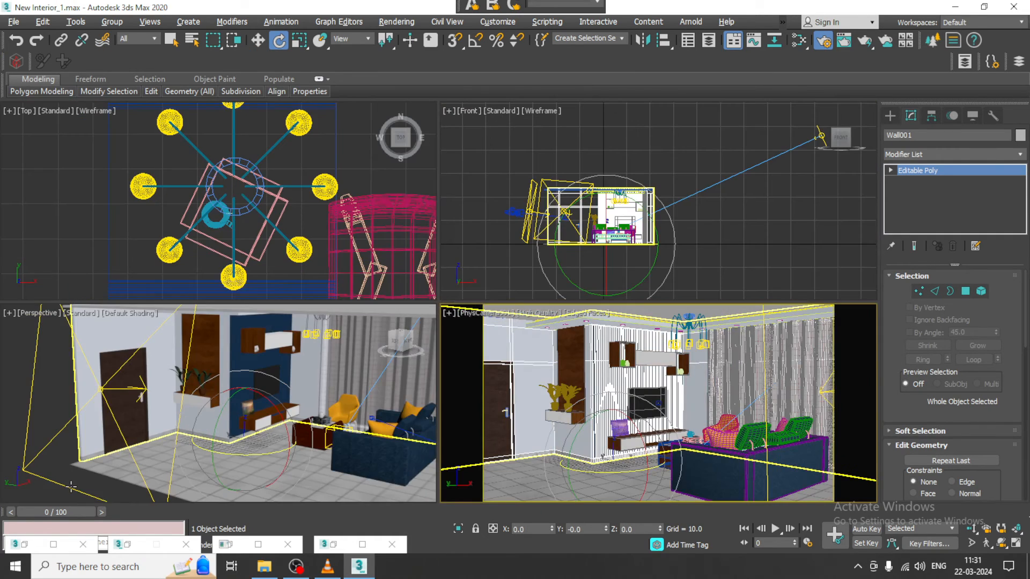
pyautogui.click(181, 424)
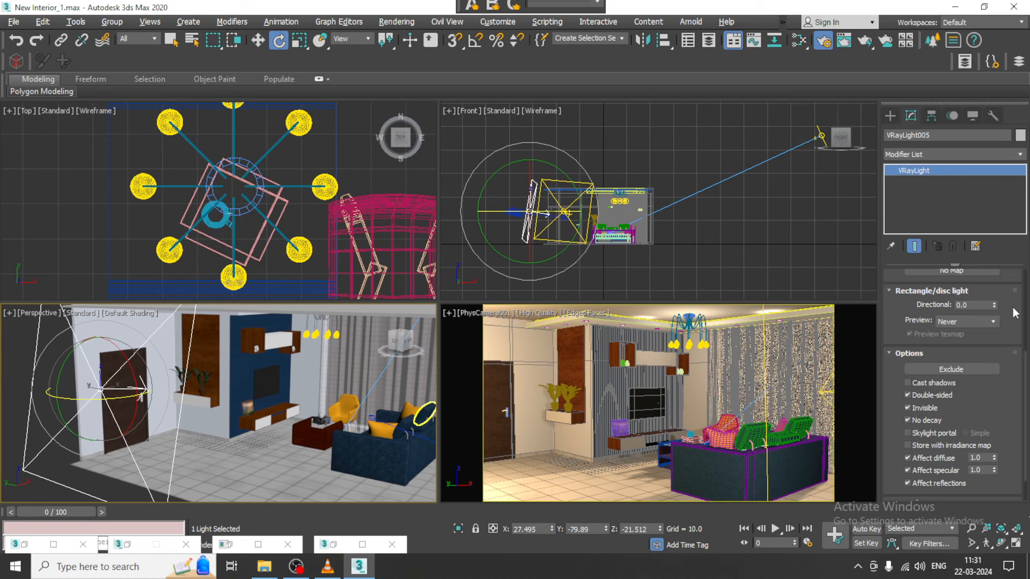
pyautogui.moveTo(1012, 307); pyautogui.dragTo(1014, 358)
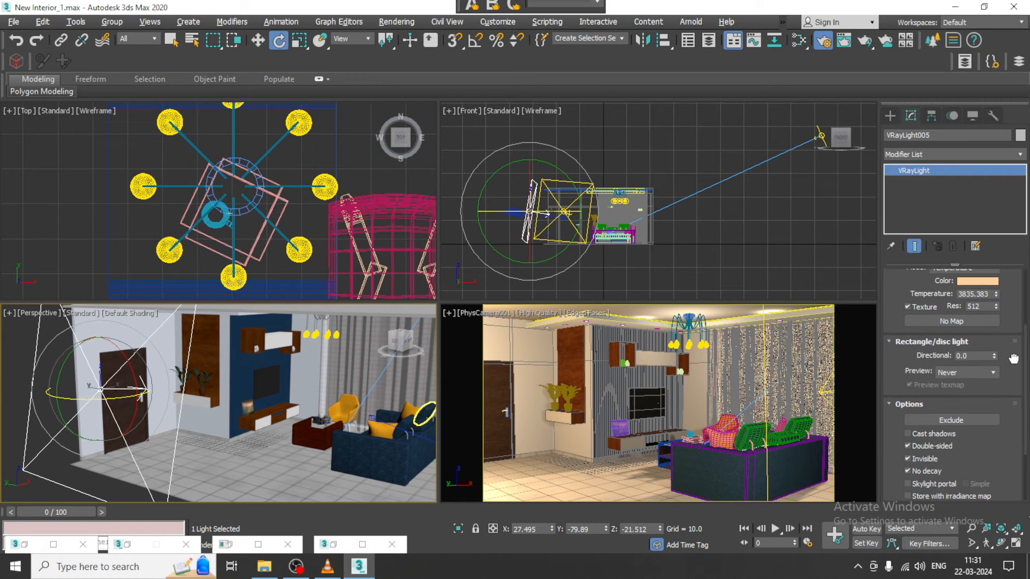
pyautogui.click(916, 471)
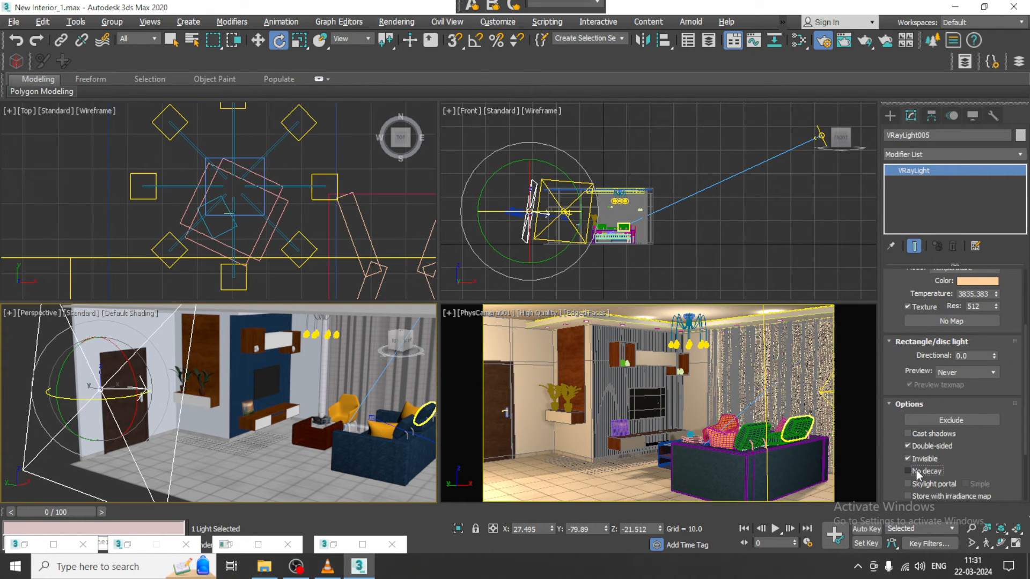
pyautogui.moveTo(995, 295); pyautogui.dragTo(1001, 277)
# Step: Test render the maximized camera view with the door-side light's decay restored and close the frame buffer
pyautogui.click(609, 366)
pyautogui.hotkey('alt', 'w')
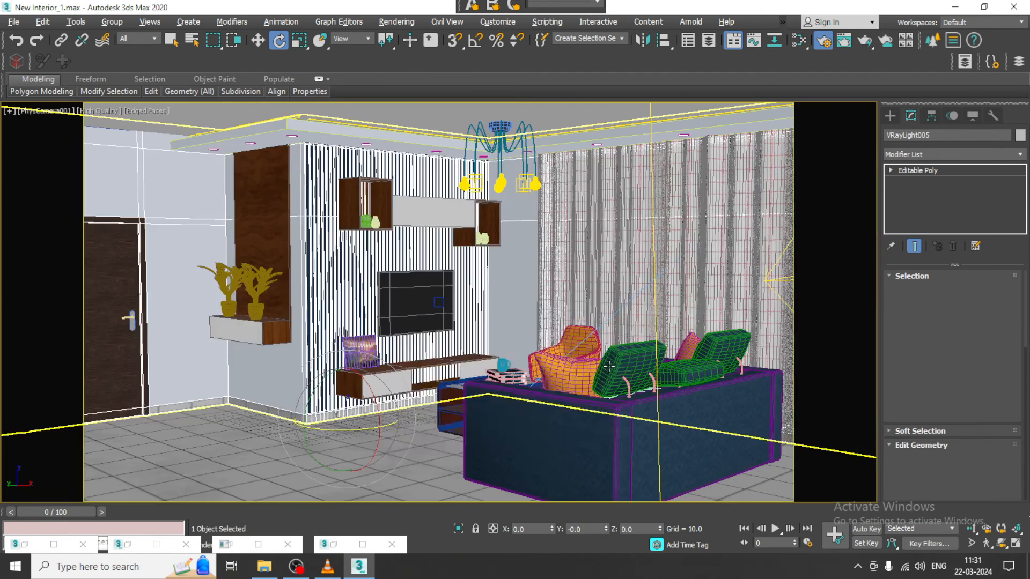
pyautogui.hotkey('shift', 'q')
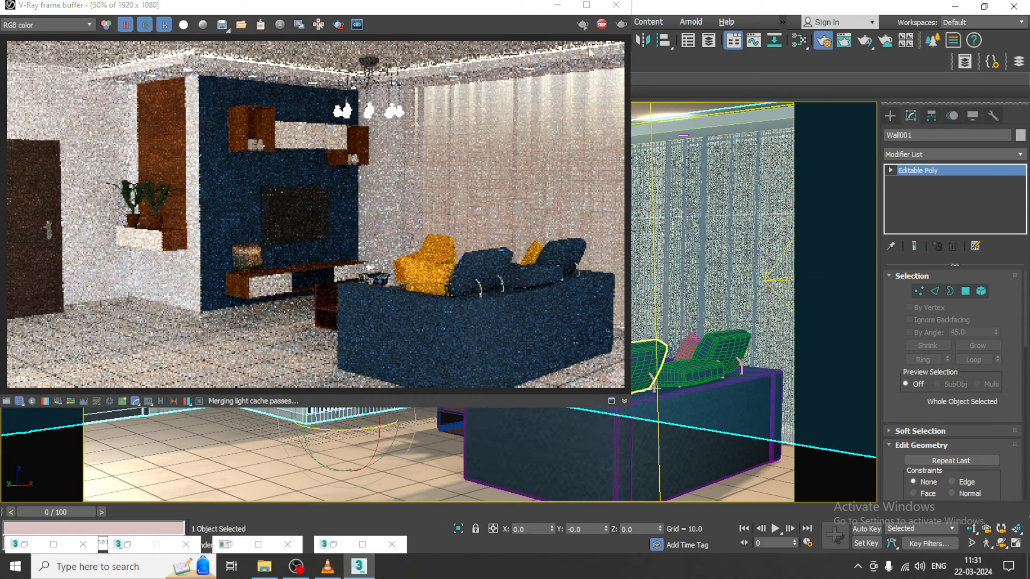
pyautogui.click(615, 5)
# Step: Restore the four-viewport layout and enable No decay on the plane light at the room's open side behind the sofa
pyautogui.hotkey('alt', 'w')
pyautogui.middleClick(319, 368)
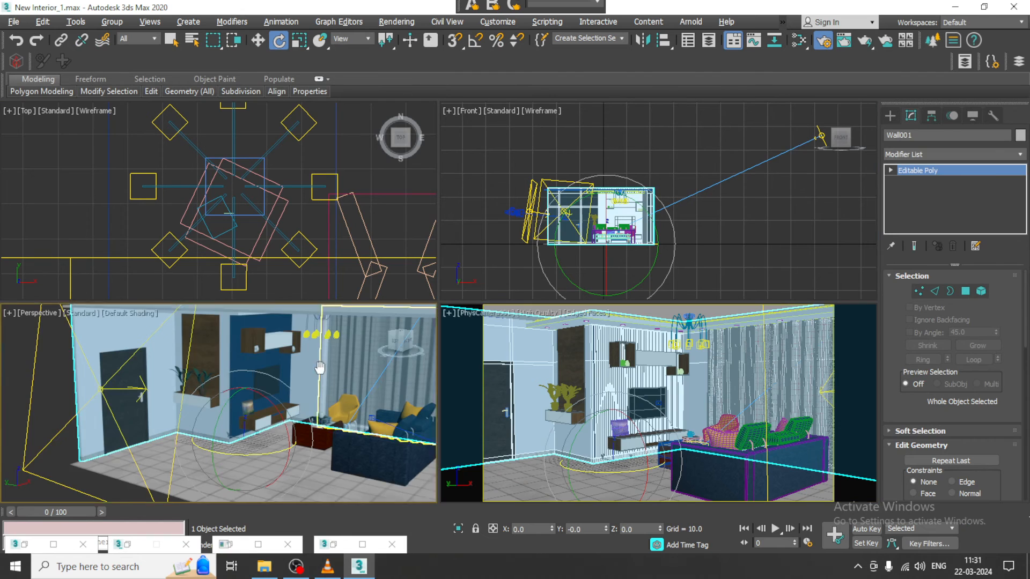
pyautogui.moveTo(319, 367); pyautogui.dragTo(202, 360, button='middle')
pyautogui.click(405, 458)
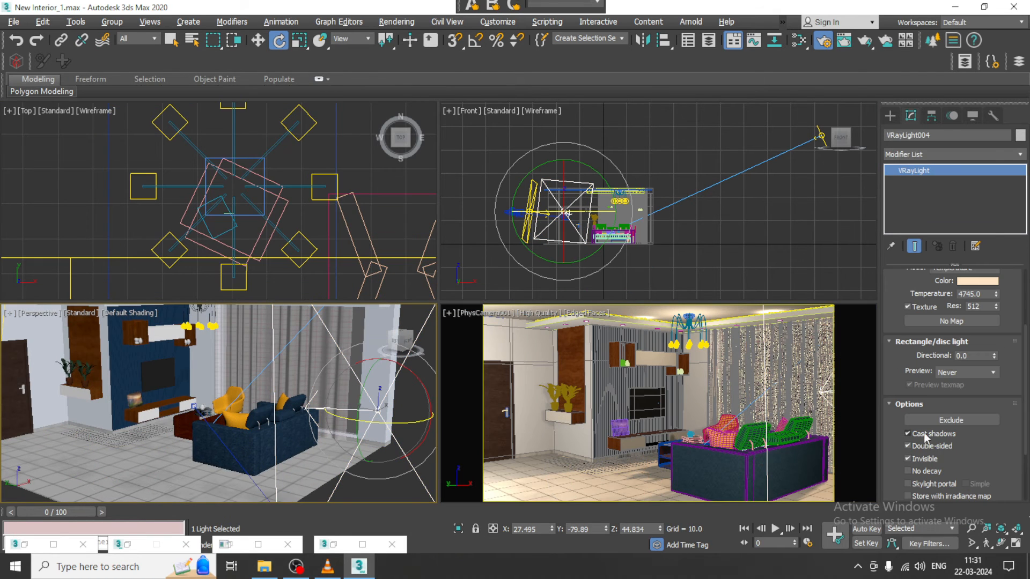
pyautogui.click(910, 472)
pyautogui.click(397, 491)
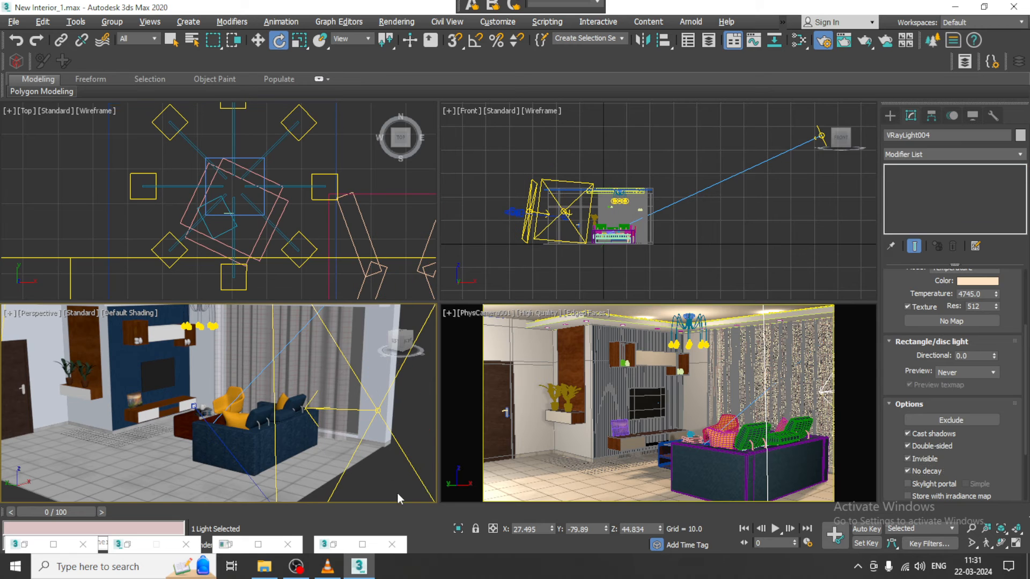
# Step: Test render the camera view with No decay on the sofa-side plane light and move the frame buffer aside
pyautogui.click(620, 448)
pyautogui.hotkey('shift', 'q')
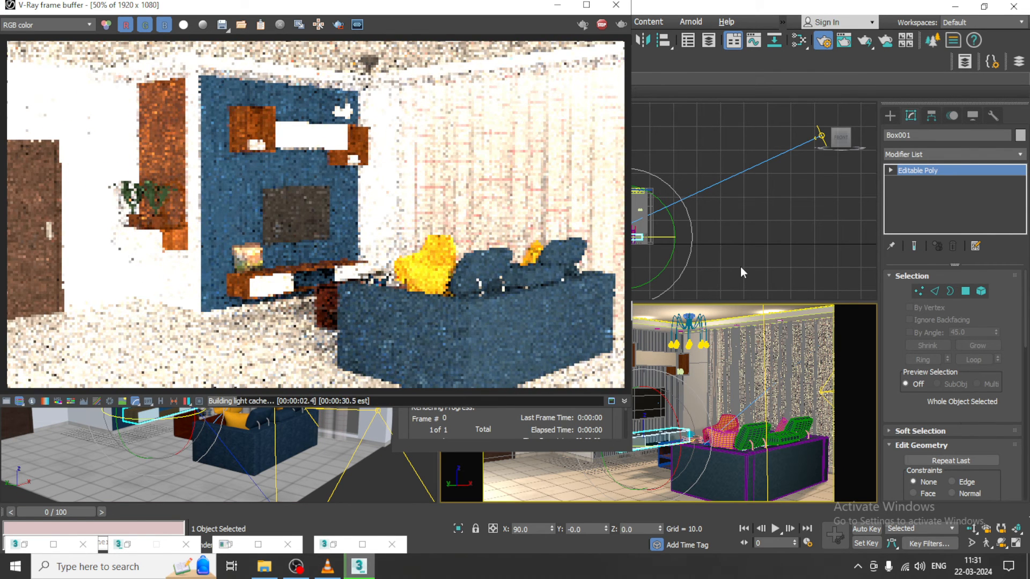
pyautogui.moveTo(362, 9); pyautogui.dragTo(268, 14)
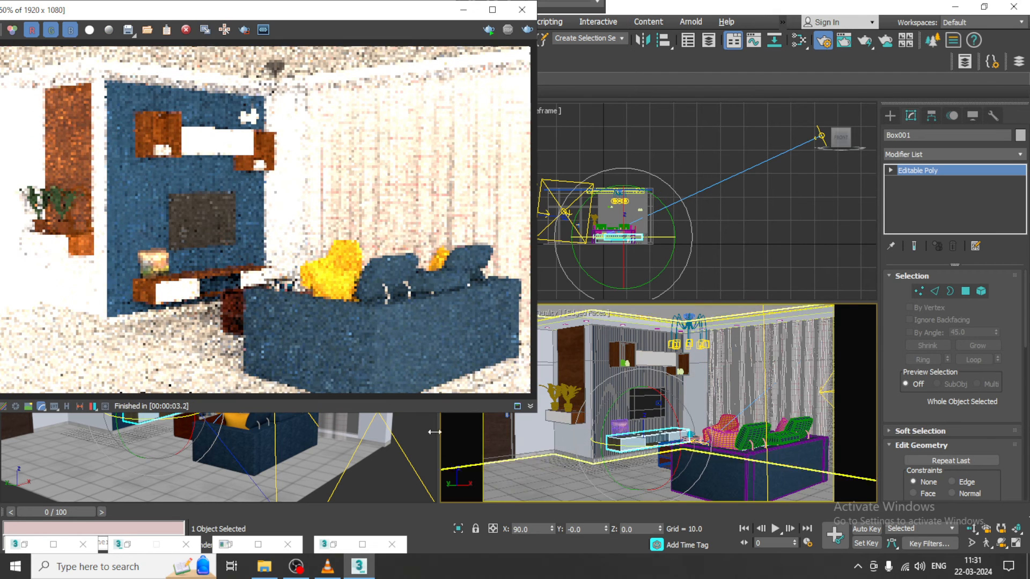
# Step: Set the sofa-side plane light's multiplier to 0.2 and re-render the camera view
pyautogui.click(564, 213)
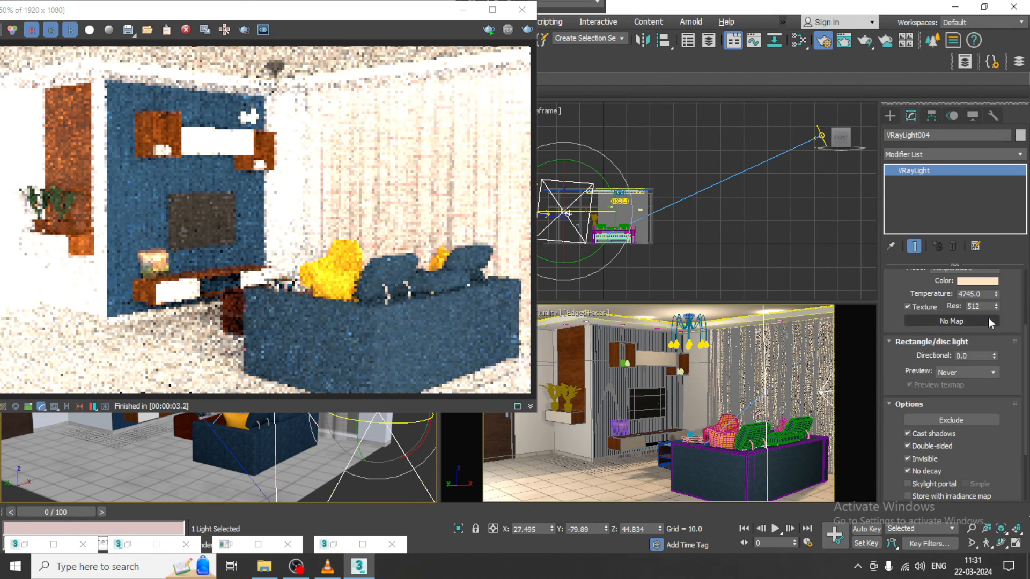
pyautogui.scroll(3, 992, 357)
pyautogui.doubleClick(981, 337)
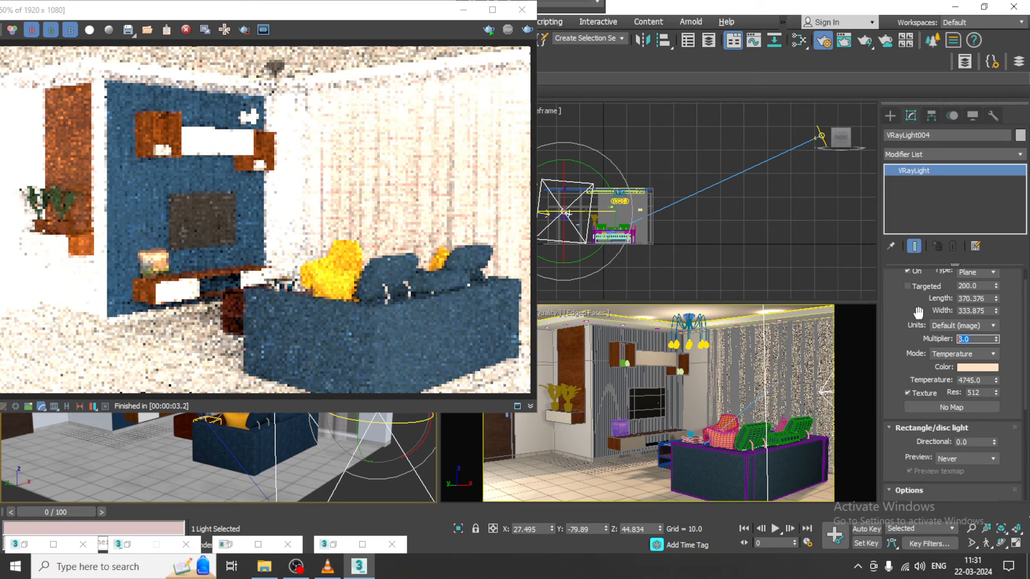
pyautogui.write('00.2')
pyautogui.press('Return')
pyautogui.click(528, 30)
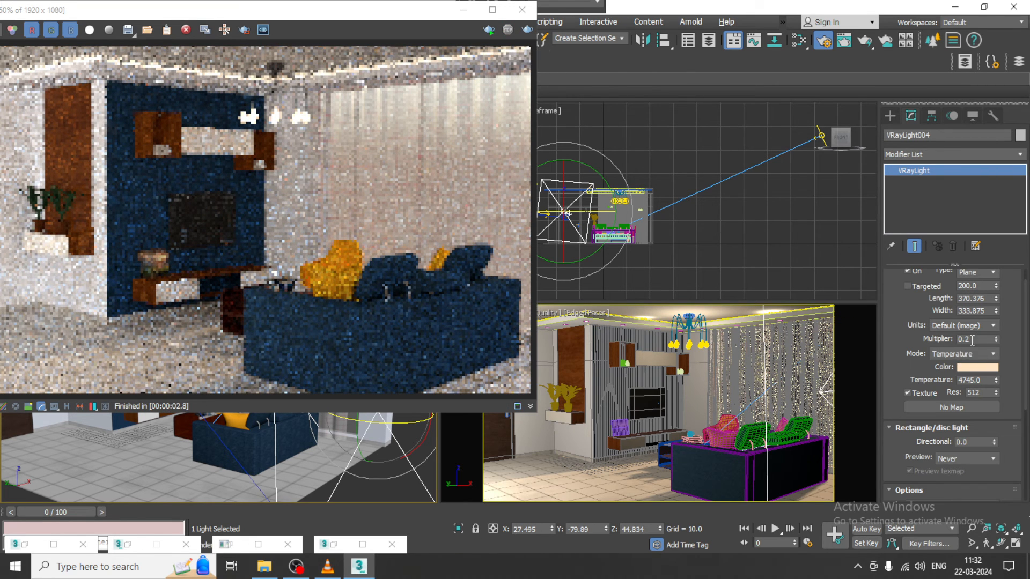
# Step: Set the sofa-side plane light's multiplier to 1.0 and re-render the camera view
pyautogui.moveTo(971, 340); pyautogui.dragTo(931, 338)
pyautogui.write('1.0')
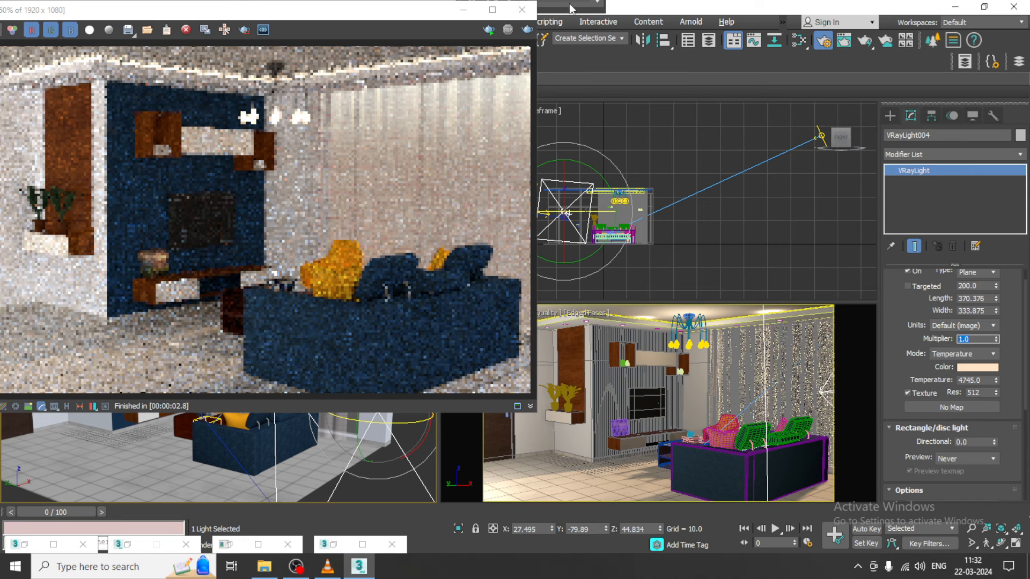
pyautogui.click(529, 30)
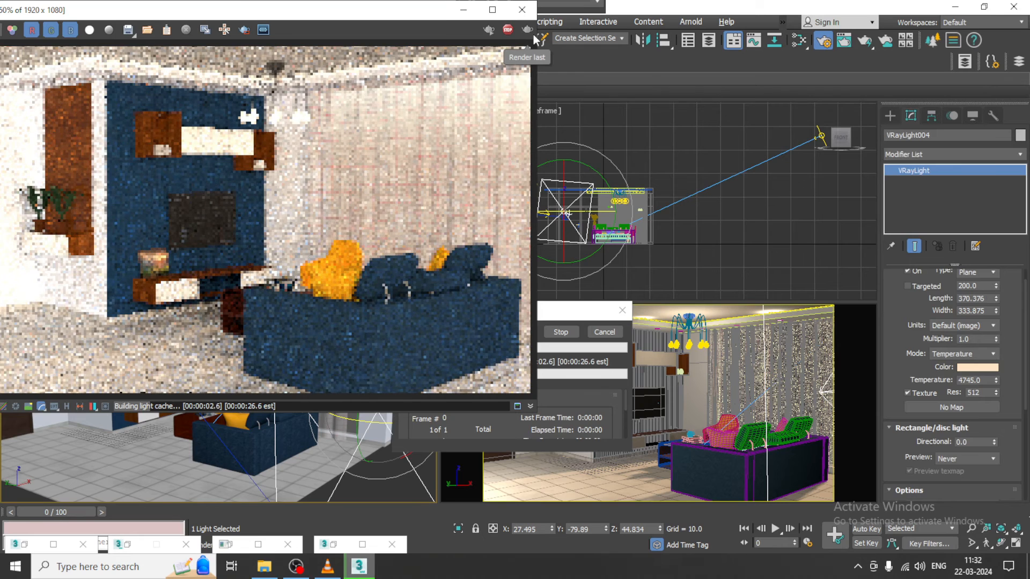
# Step: Set the sofa-side plane light's multiplier to 0.6 and re-render the camera view
pyautogui.doubleClick(973, 339)
pyautogui.write('0.6')
pyautogui.press('Return')
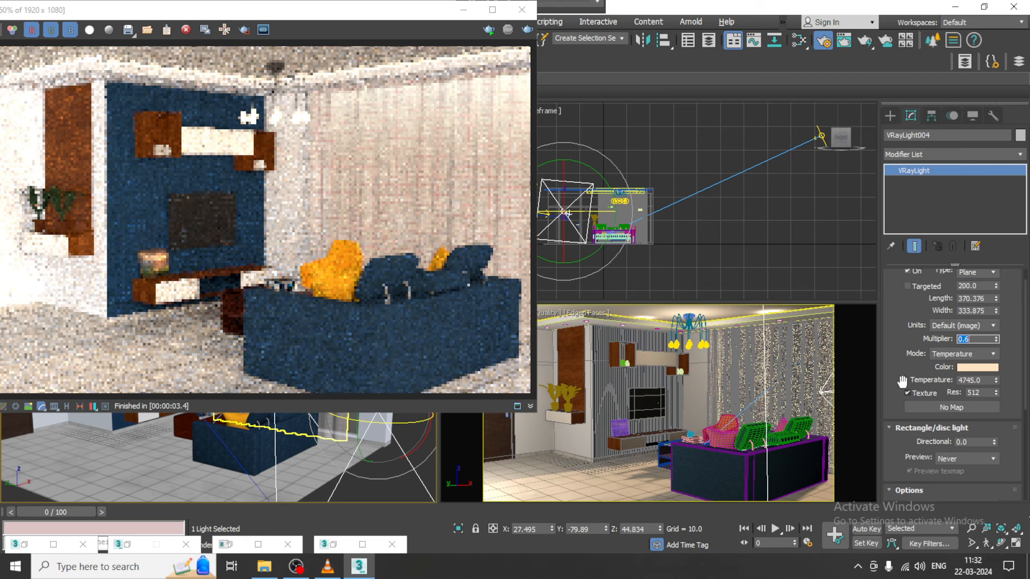
pyautogui.click(523, 28)
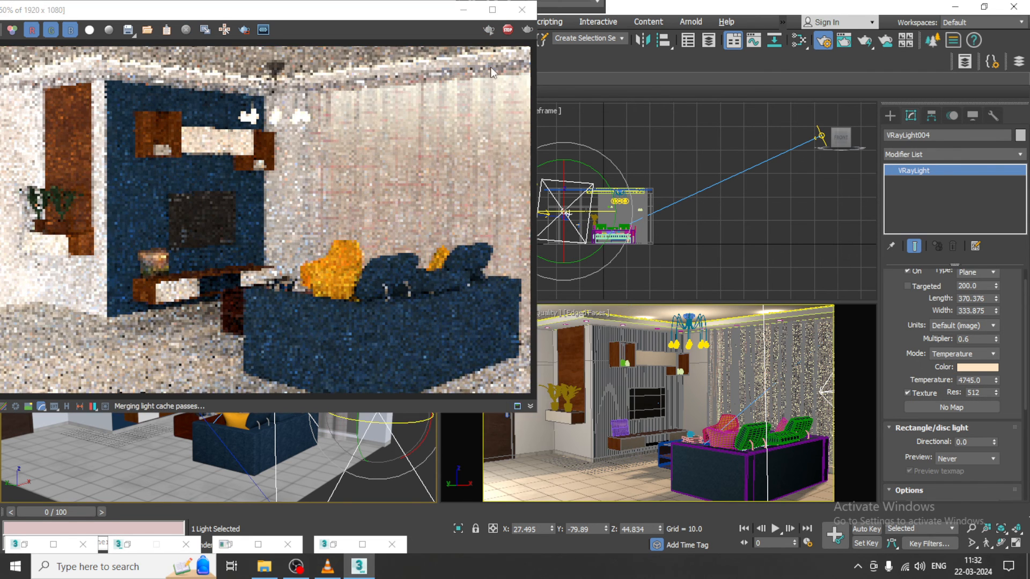
# Step: Set the sofa-side plane light's multiplier to 3.0 and turn off its No decay option
pyautogui.moveTo(980, 339); pyautogui.dragTo(922, 339)
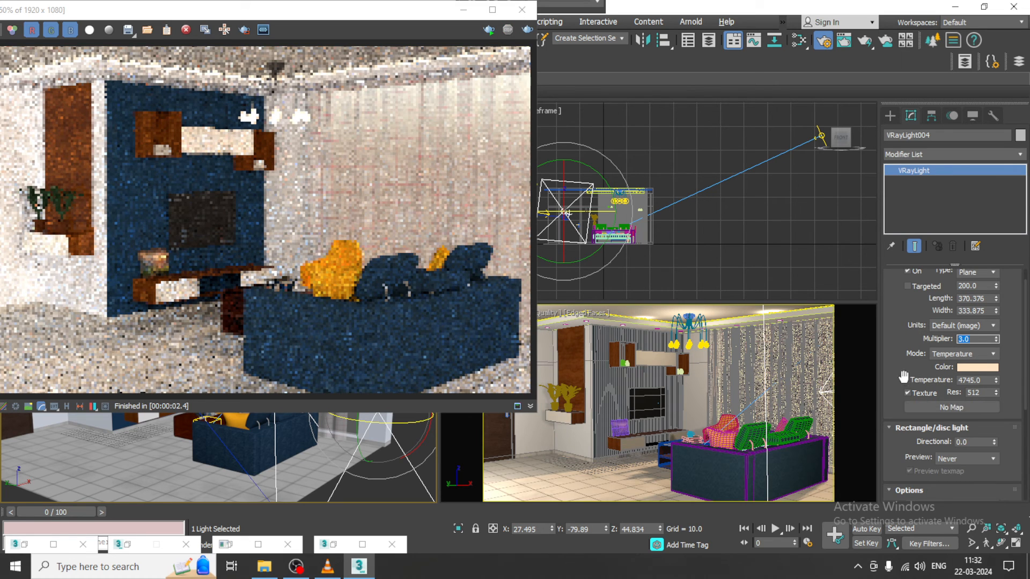
pyautogui.moveTo(903, 376); pyautogui.dragTo(907, 238)
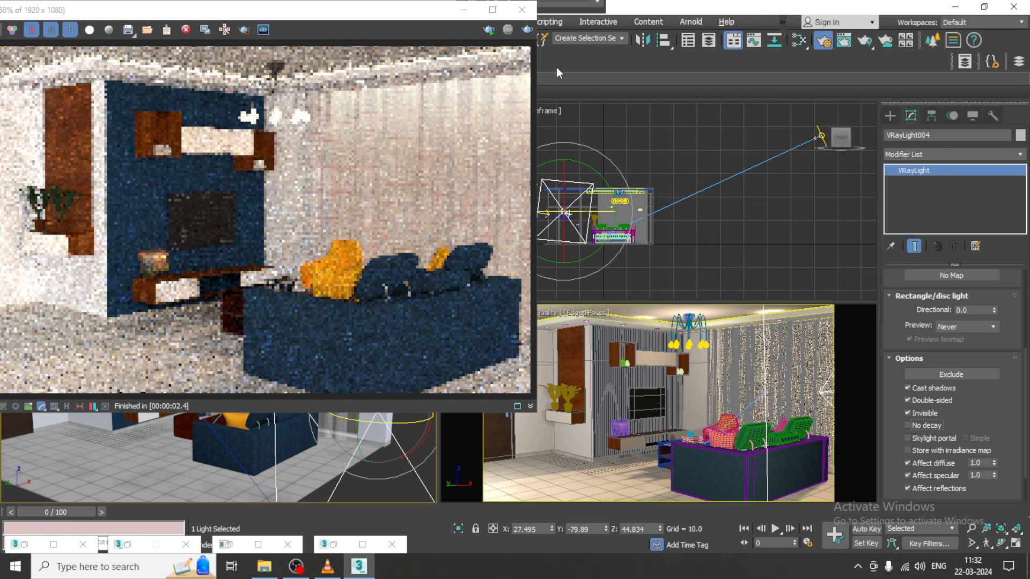
# Step: Re-render the camera view to check the sofa-side light with normal decay, and minimize the frame buffer
pyautogui.click(528, 29)
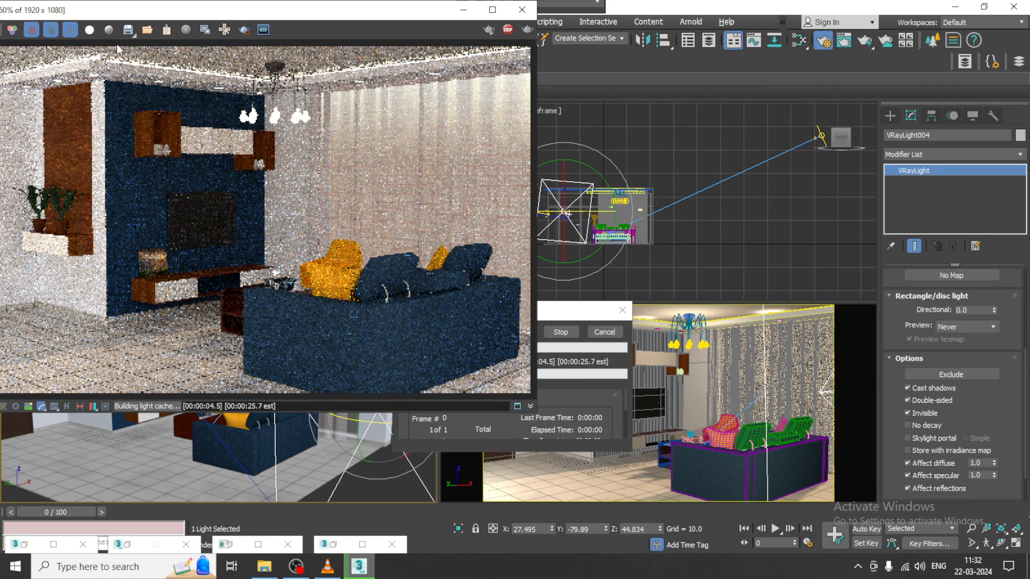
pyautogui.moveTo(318, 16); pyautogui.dragTo(407, 23)
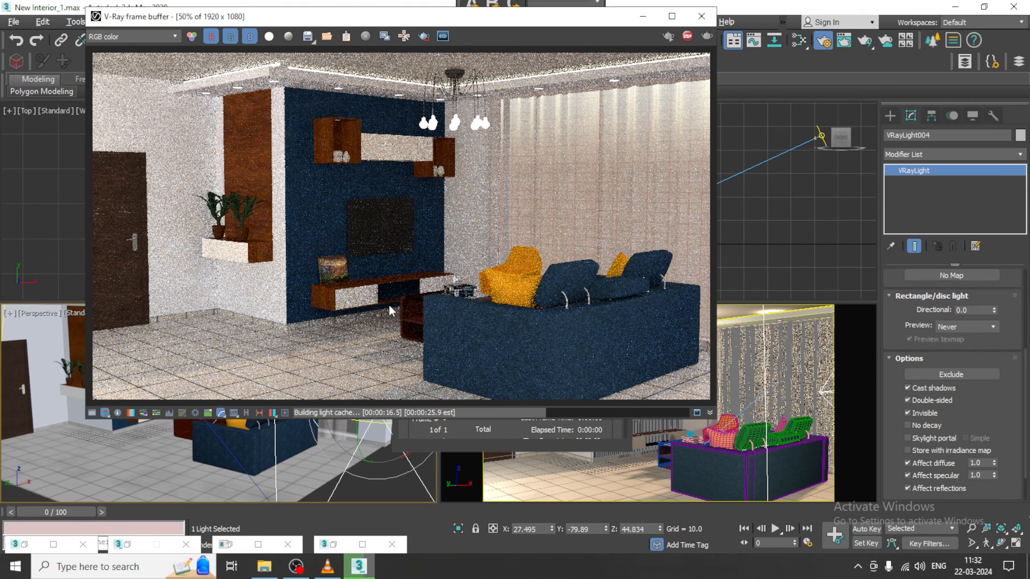
pyautogui.click(643, 18)
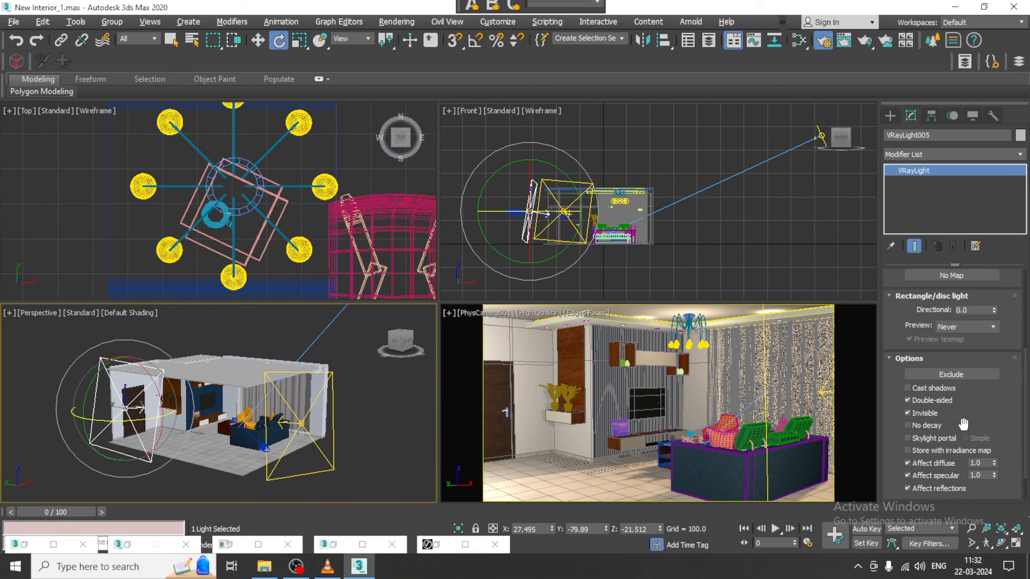
# Step: Move the selected plane light VRayLight005 about 34 units in negative Y, and review the Modernn.jpg reference image
pyautogui.moveTo(981, 425); pyautogui.dragTo(988, 521)
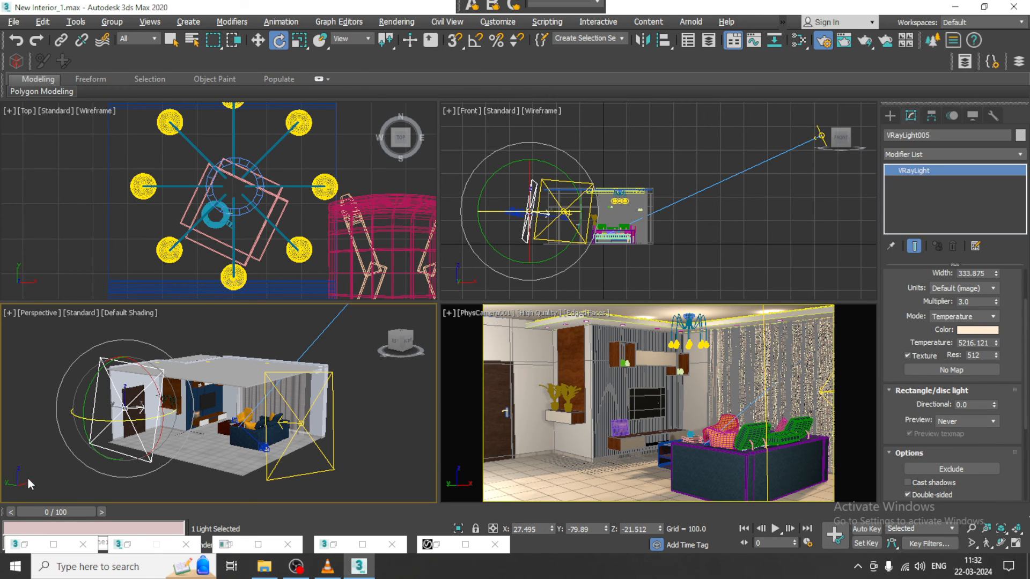
pyautogui.press('w')
pyautogui.moveTo(104, 404); pyautogui.dragTo(113, 405)
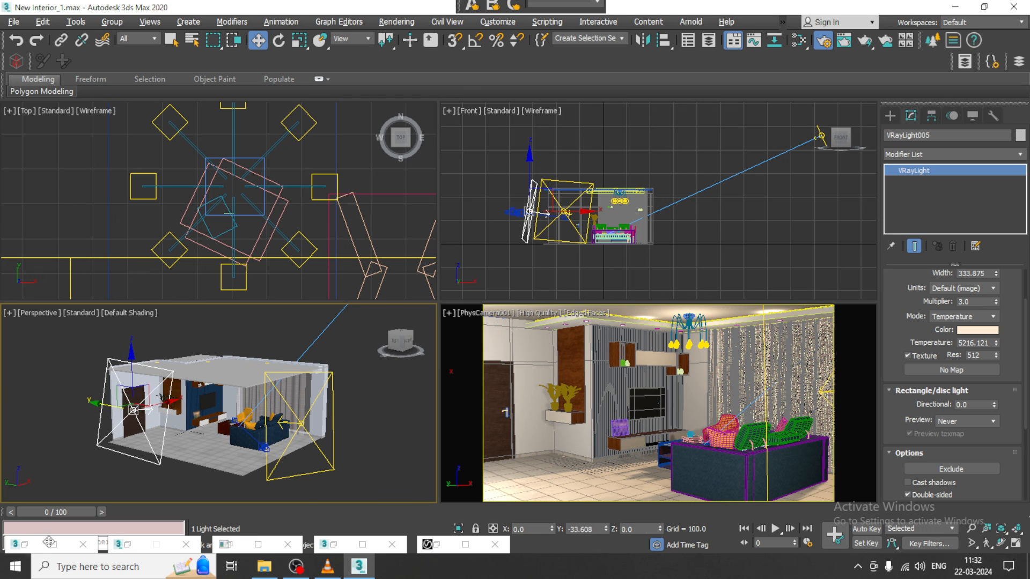
pyautogui.click(27, 544)
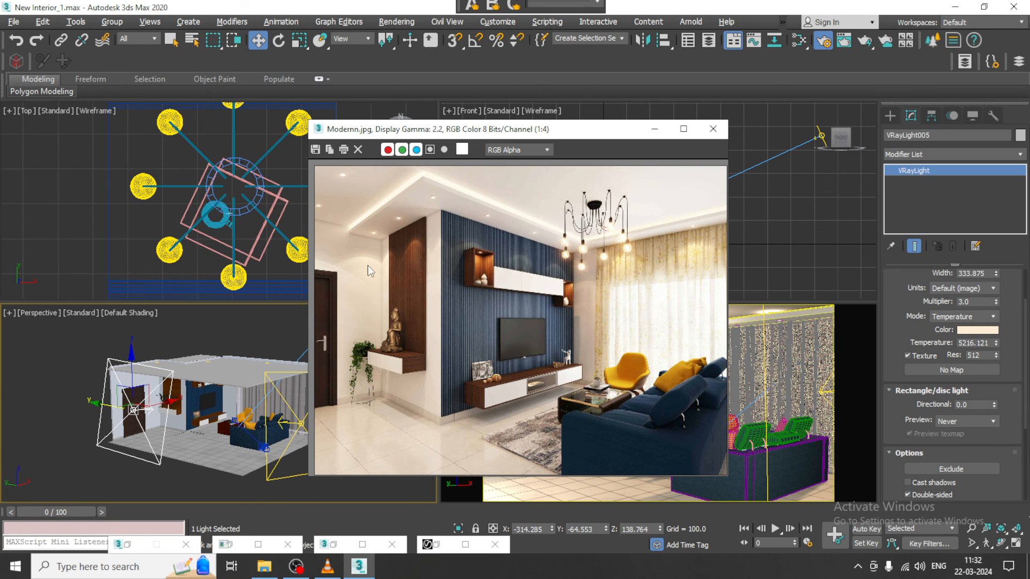
pyautogui.click(654, 128)
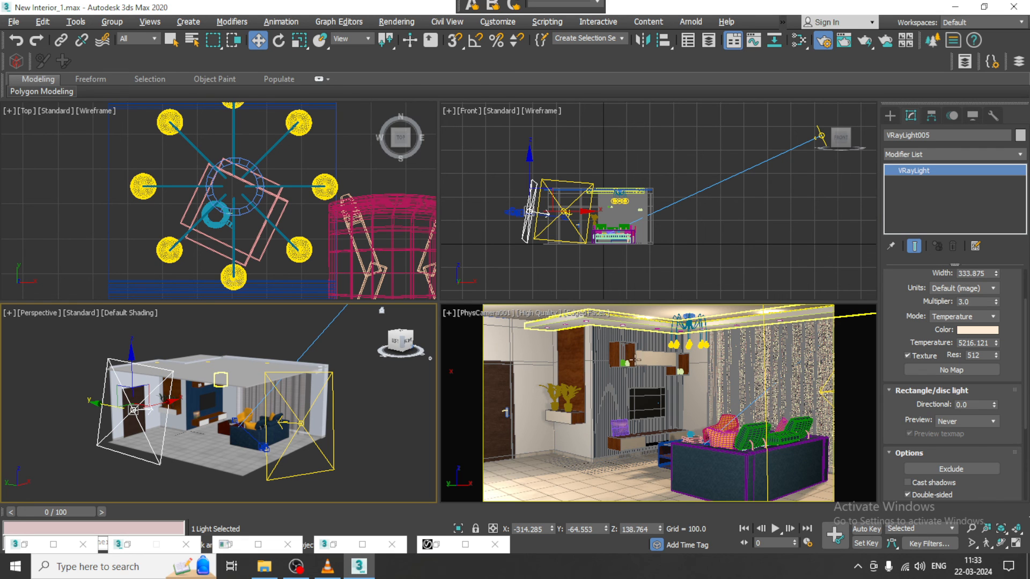
# Step: Set the multiplier of the other plane light, VRayLight004, to 4.0
pyautogui.click(333, 472)
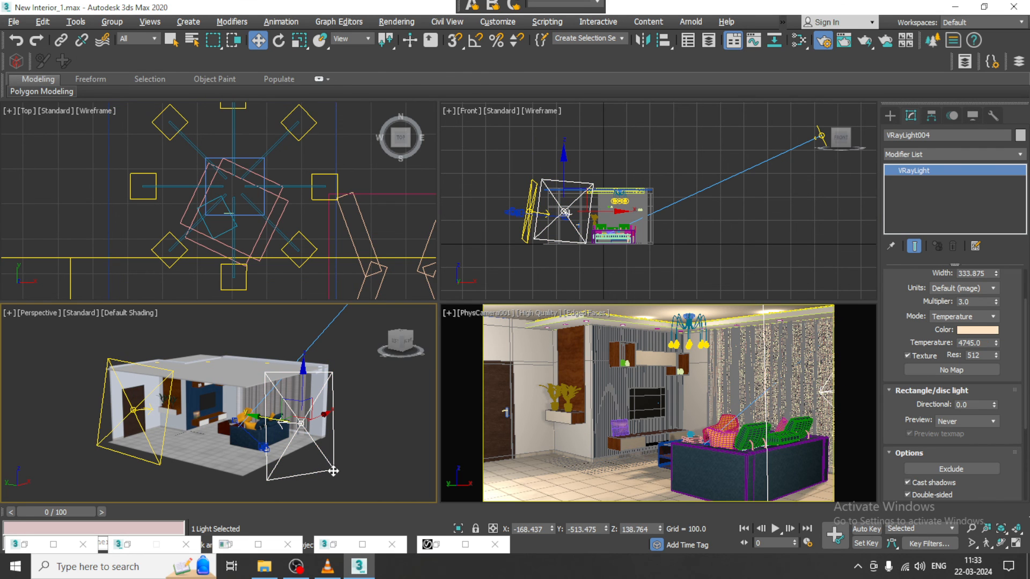
pyautogui.doubleClick(972, 302)
pyautogui.write('4')
pyautogui.press('Return')
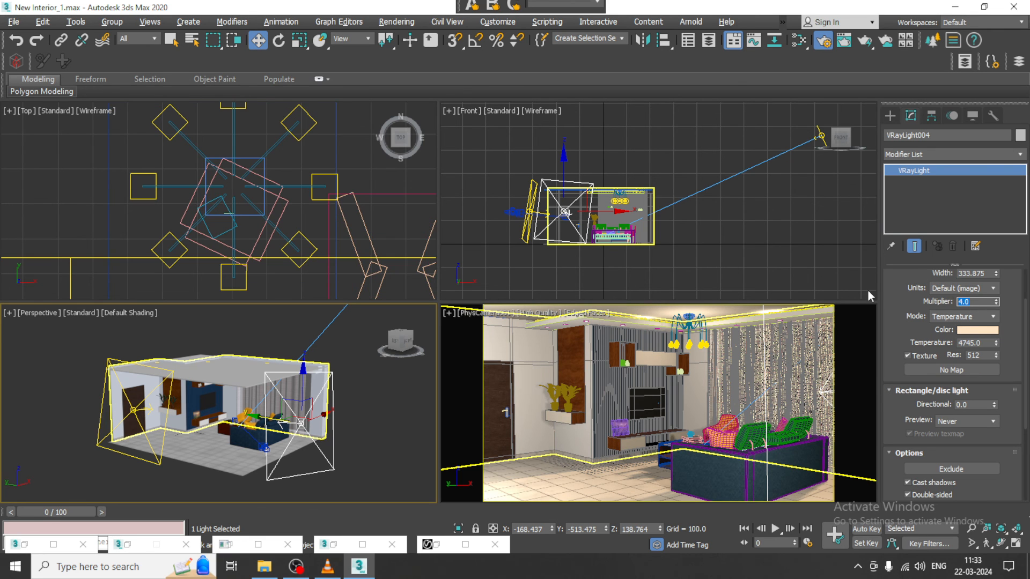
# Step: Maximize the camera view and re-render it to check the lighting with the stronger VRayLight004
pyautogui.click(561, 448)
pyautogui.hotkey('alt', 'w')
pyautogui.hotkey('shift', 'q')
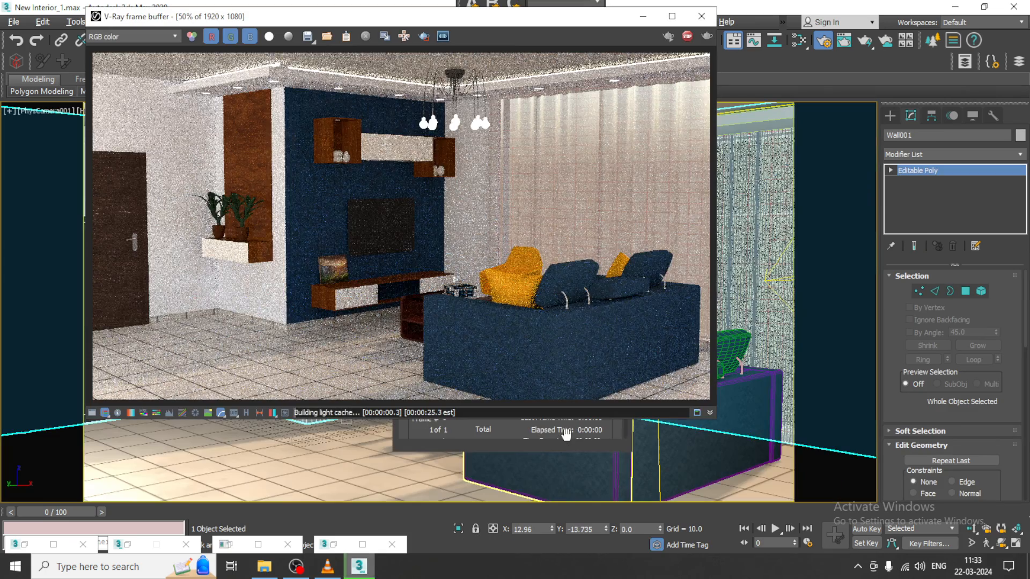
pyautogui.scroll(2, 464, 273)
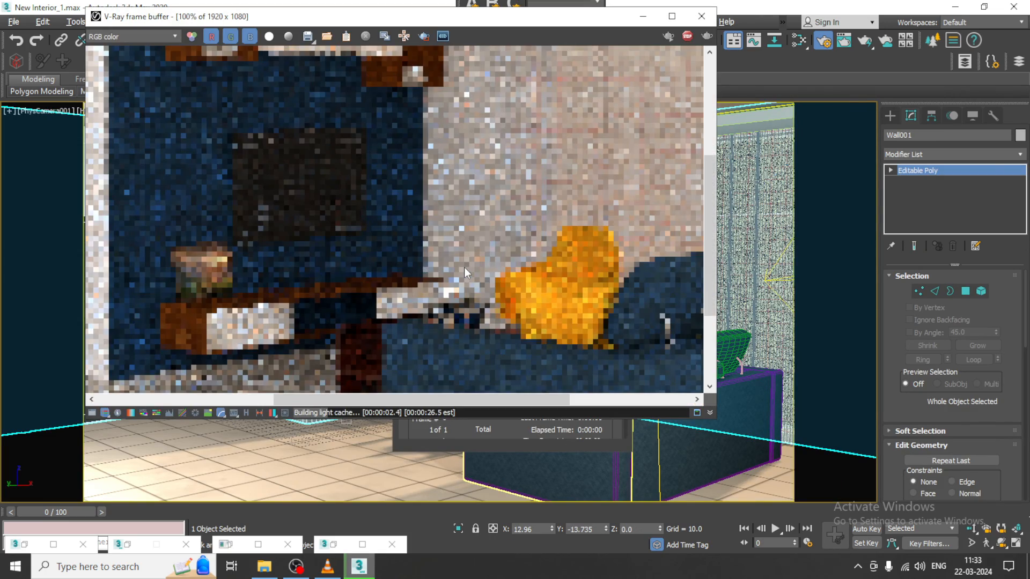
pyautogui.scroll(-1, 465, 273)
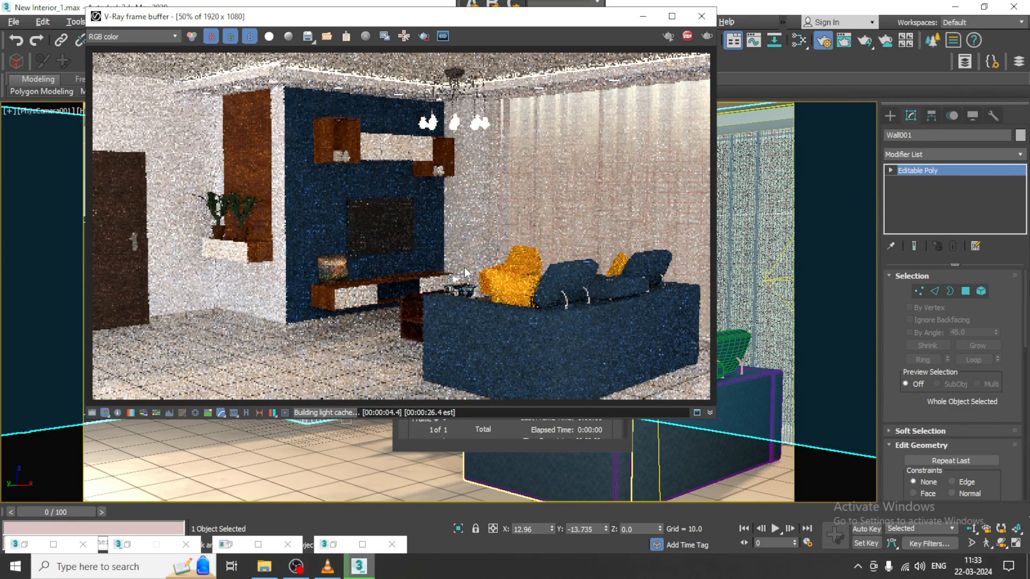